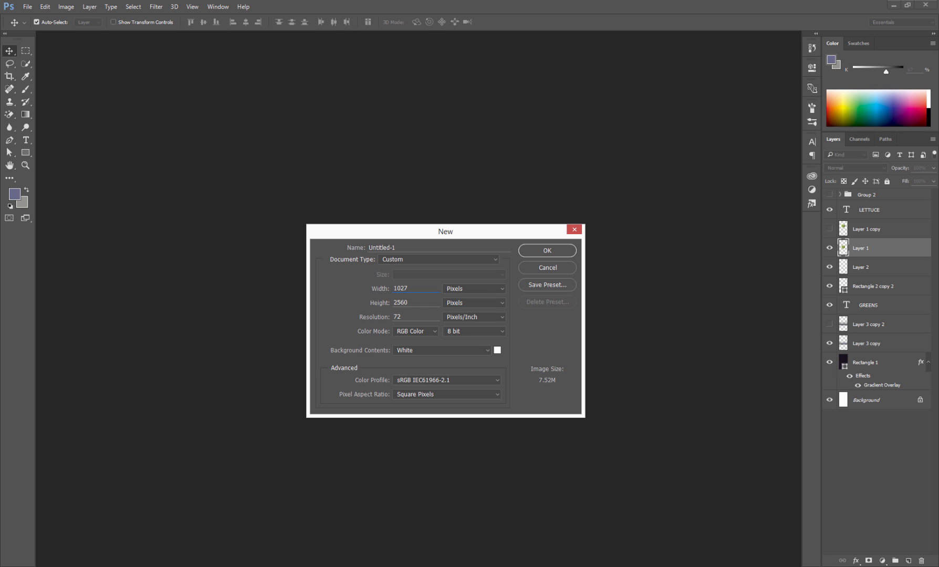
Step: Switch to the Pixate prototype setup for foodzee and move its window slightly lower
{"action": "mouse_move", "coordinate": [410, 566]}
{"action": "left_click", "coordinate": [457, 516]}
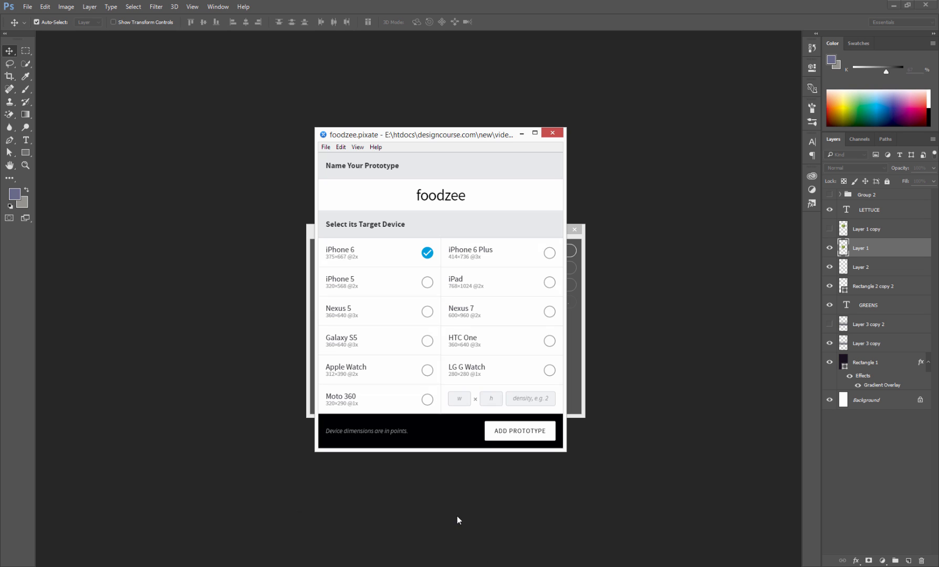
{"action": "left_click_drag", "start_coordinate": [424, 137], "coordinate": [414, 164]}
{"action": "left_click", "coordinate": [328, 173]}
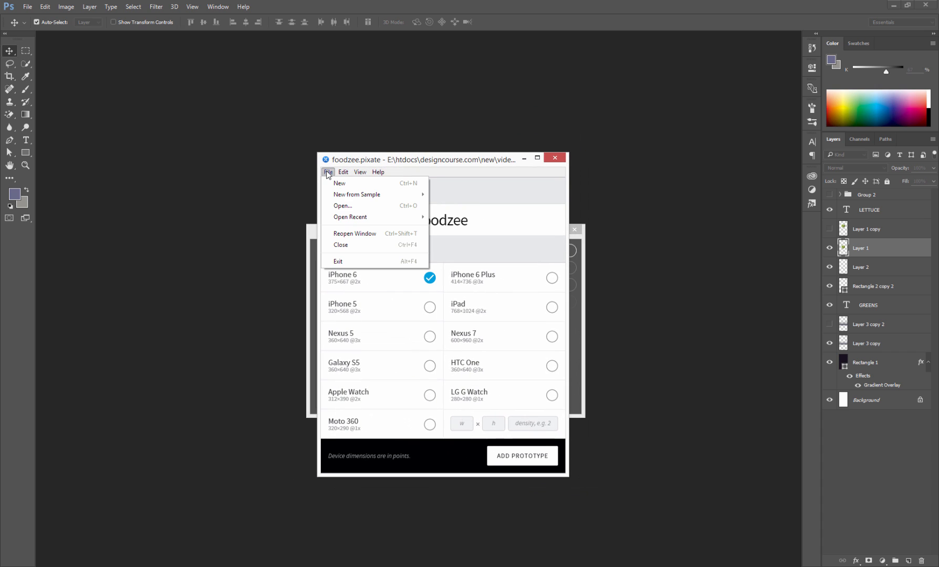
{"action": "left_click", "coordinate": [328, 172]}
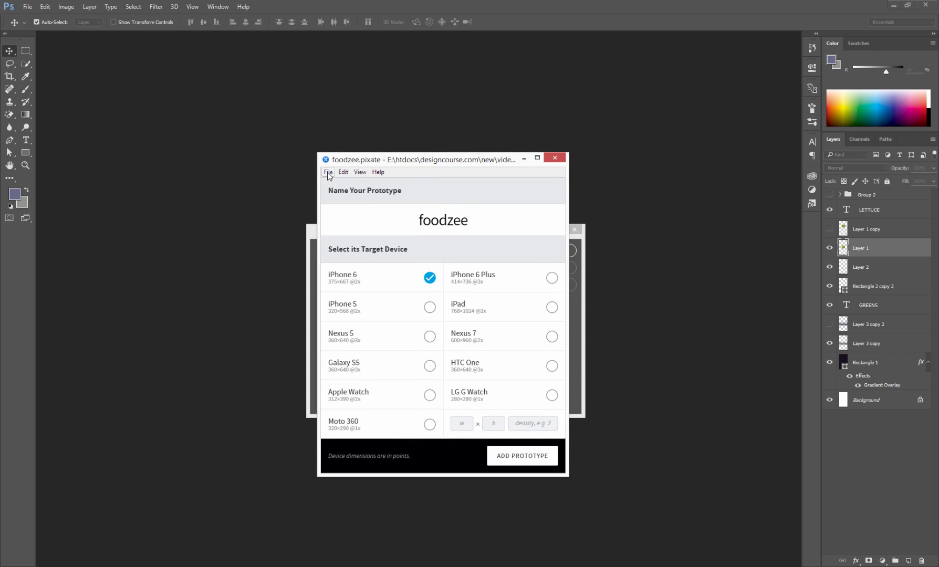
{"action": "left_click", "coordinate": [491, 221]}
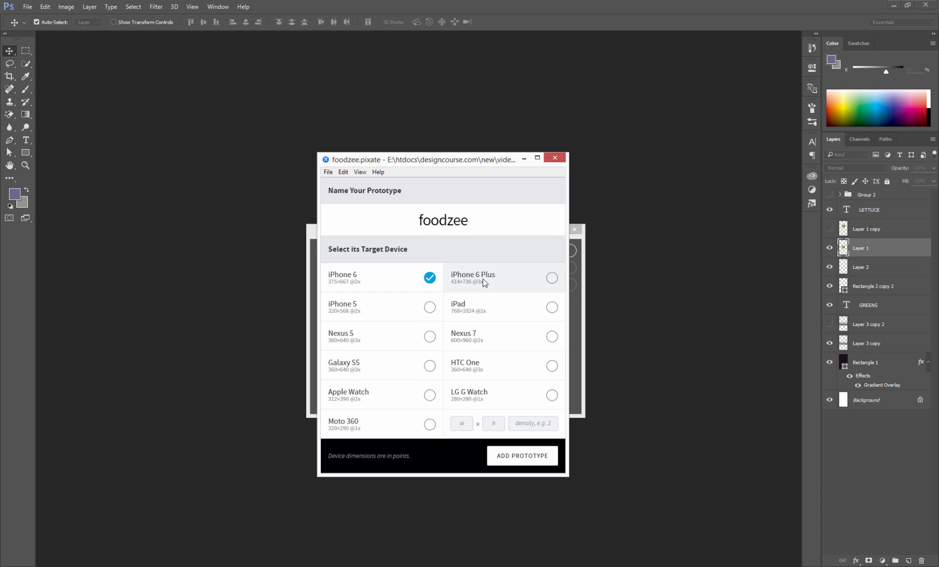
Step: Add the foodzee prototype with a custom target device of 480 × 853 points at density 3
{"action": "left_click", "coordinate": [464, 424]}
{"action": "type", "text": "480"}
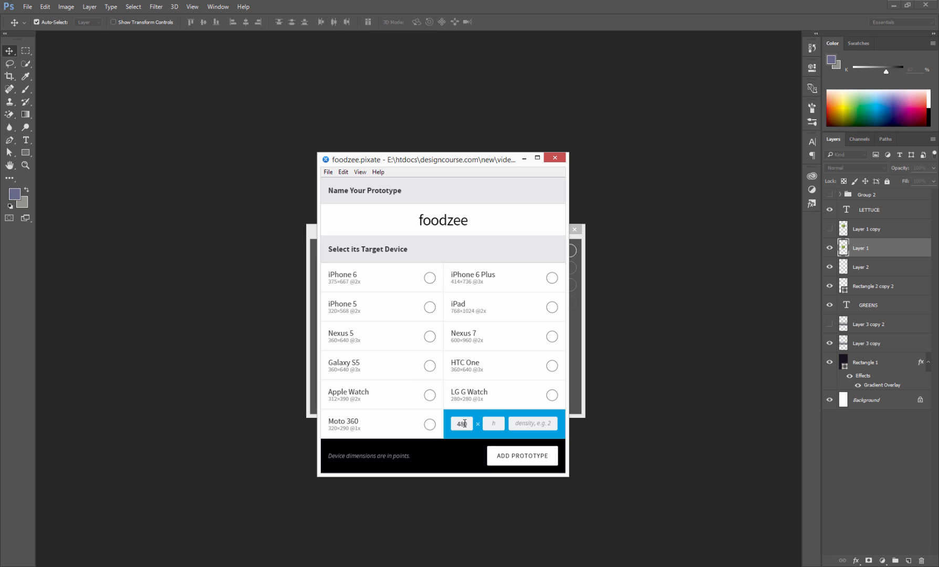
{"action": "type", "text": "853"}
{"action": "key", "text": "Tab"}
{"action": "type", "text": "3"}
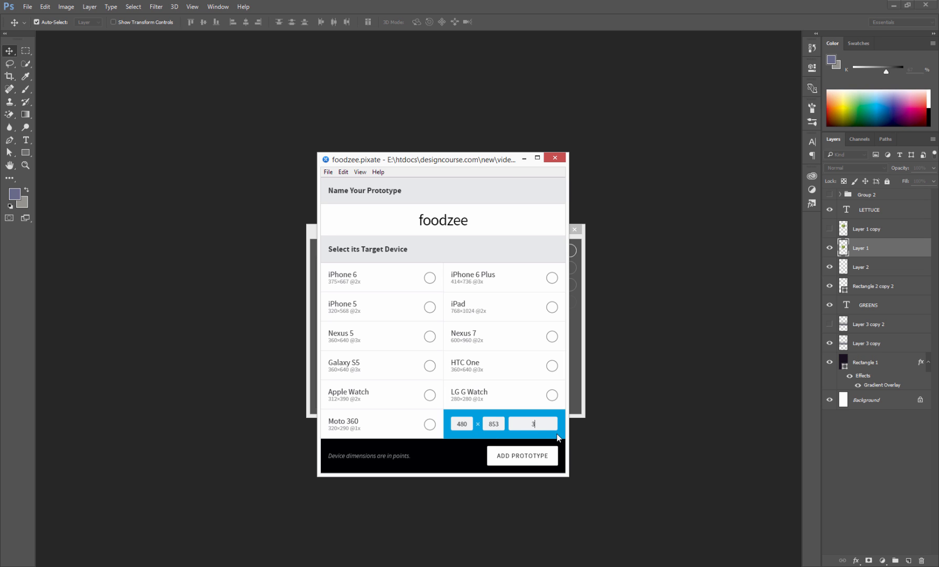
{"action": "left_click", "coordinate": [511, 456]}
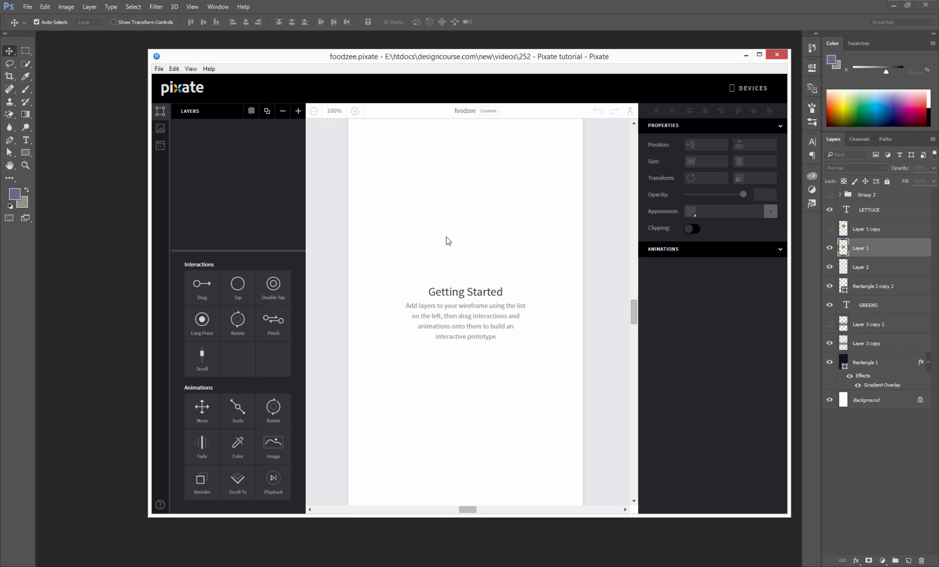
Step: Return to Photoshop, create a 1440 × 2560 px RGB document at 72 pixels/inch, and dock its window as a tab
{"action": "left_click", "coordinate": [745, 54]}
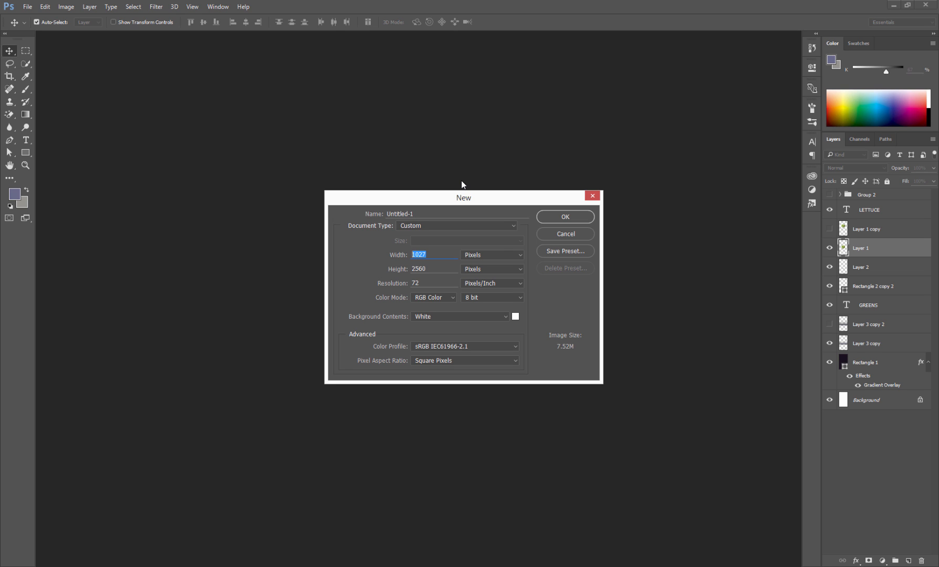
{"action": "type", "text": "1440"}
{"action": "key", "text": "Tab"}
{"action": "left_click", "coordinate": [428, 283]}
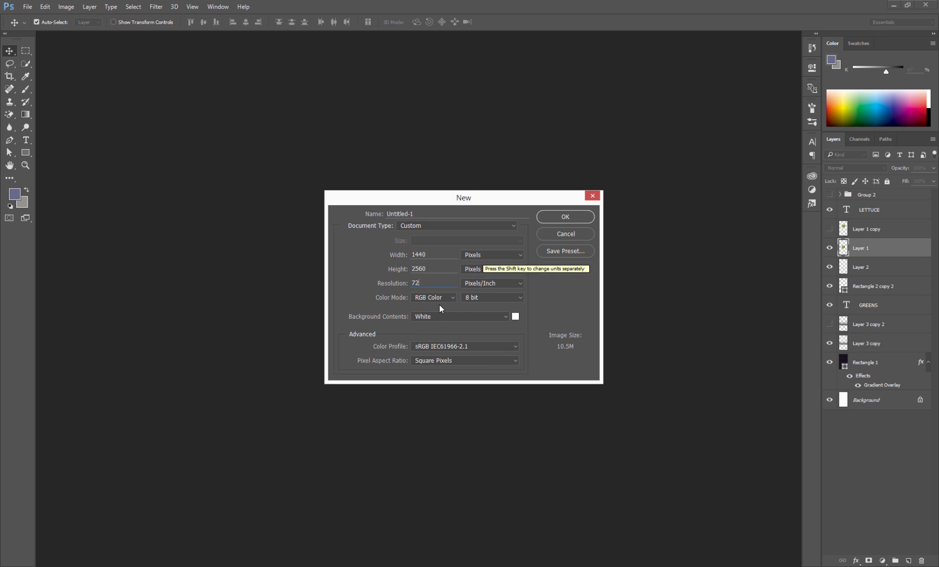
{"action": "left_click", "coordinate": [546, 219]}
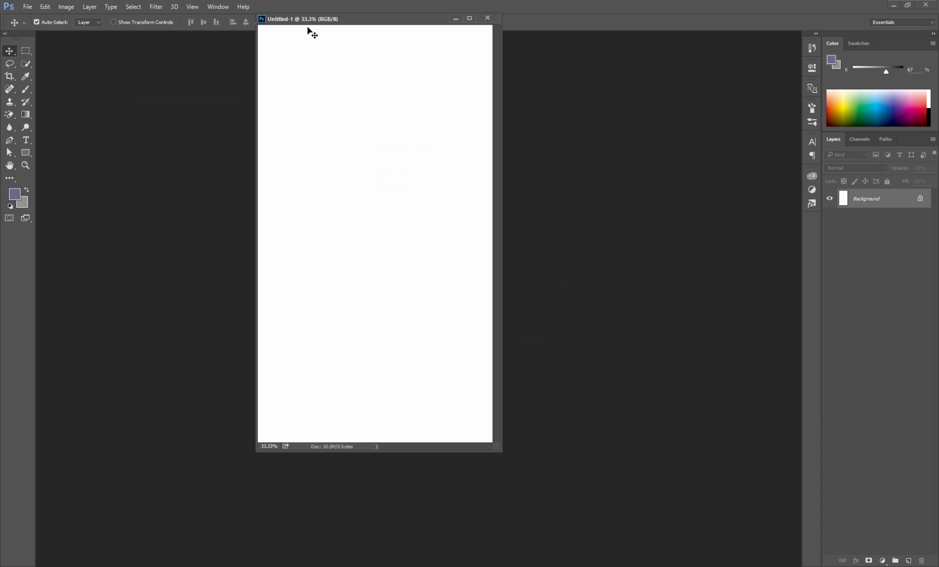
{"action": "left_click_drag", "start_coordinate": [296, 34], "coordinate": [292, 38]}
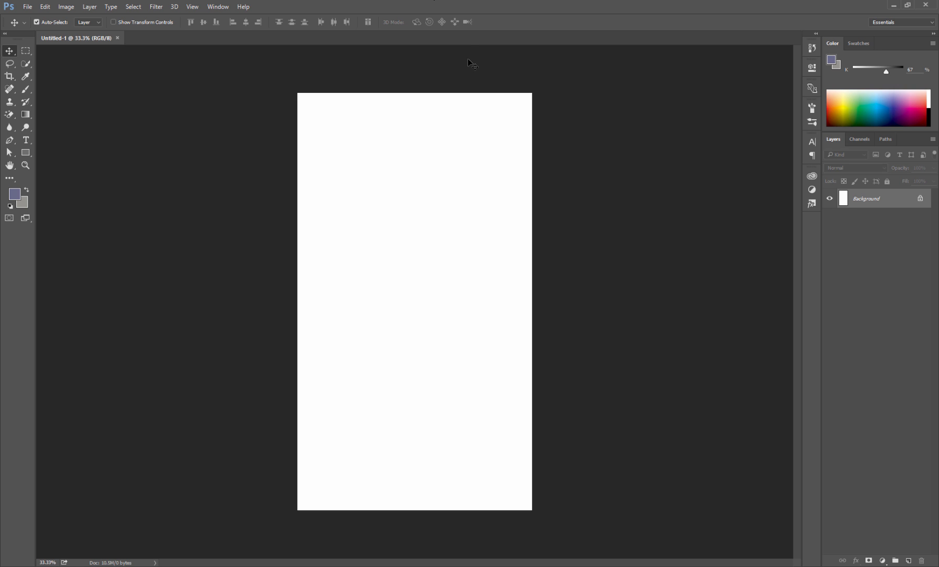
Step: Draw a rectangle shape of about 1479 × 2596 px that covers the whole canvas
{"action": "left_click", "coordinate": [26, 152]}
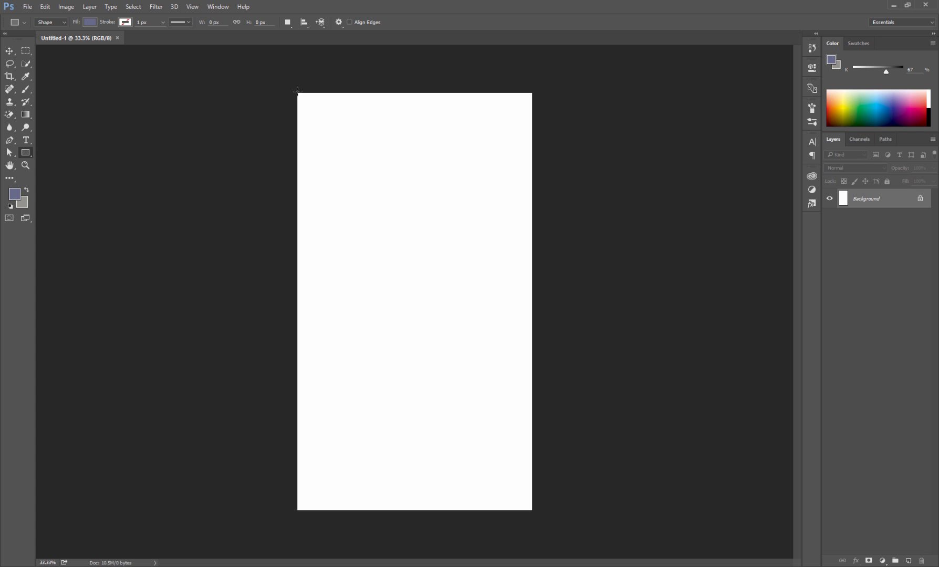
{"action": "right_click", "coordinate": [29, 153]}
{"action": "left_click", "coordinate": [53, 154]}
{"action": "left_click_drag", "start_coordinate": [294, 91], "coordinate": [535, 514]}
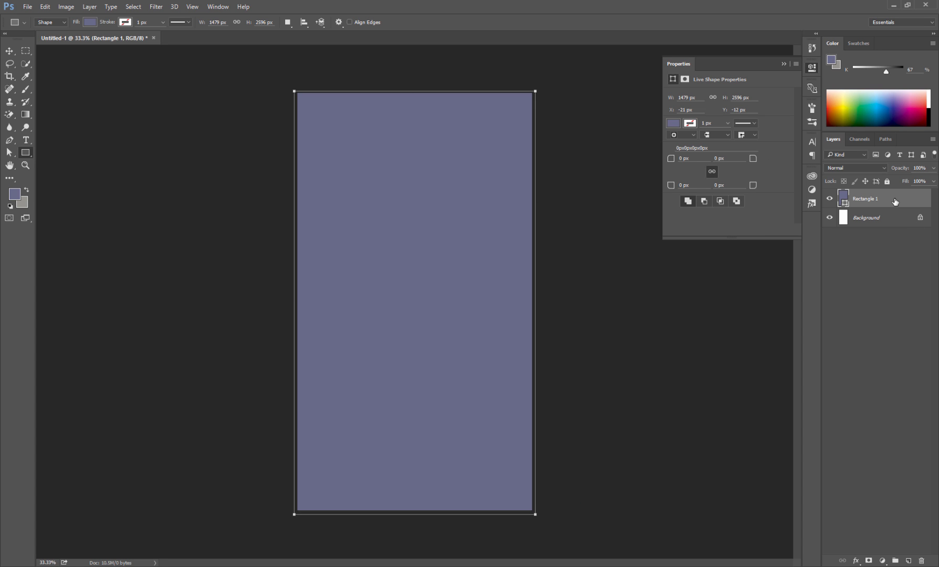
Step: Add a Gradient Overlay layer style to the full-canvas rectangle
{"action": "double_click", "coordinate": [921, 204]}
{"action": "left_click_drag", "start_coordinate": [597, 272], "coordinate": [540, 263]}
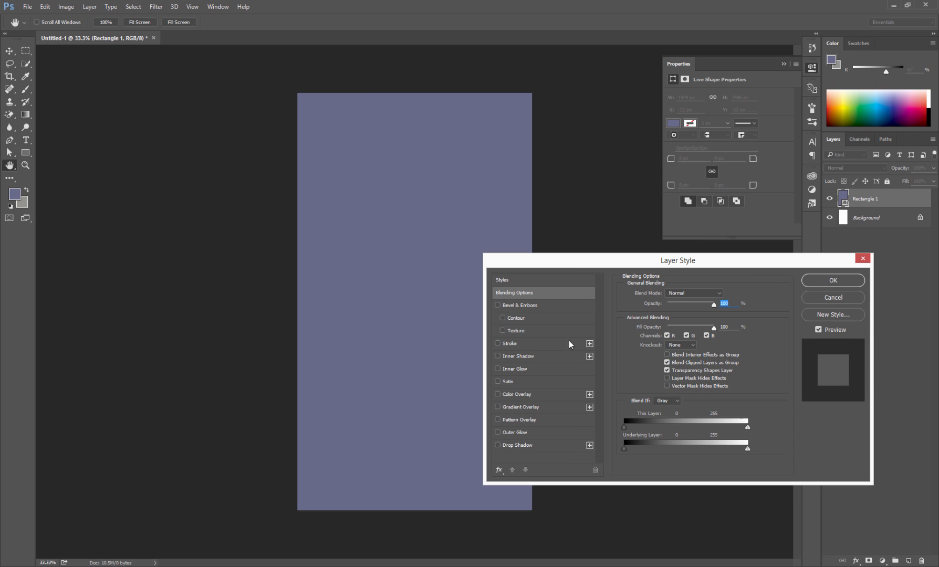
{"action": "left_click", "coordinate": [509, 408]}
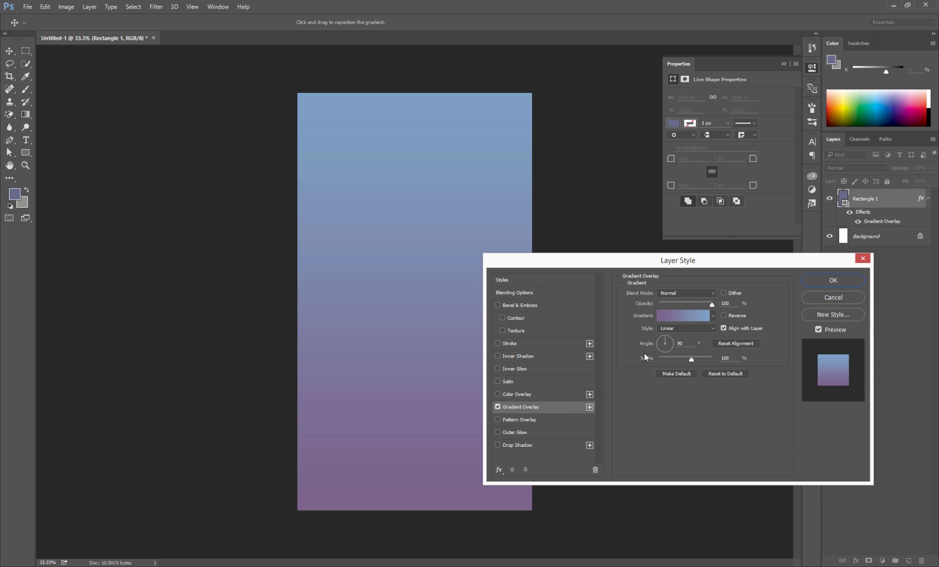
Step: Use #7d648a for the gradient's start stop and #78a2c2 for its end stop, and apply the layer style
{"action": "left_click", "coordinate": [676, 317]}
{"action": "left_click_drag", "start_coordinate": [705, 266], "coordinate": [692, 266]}
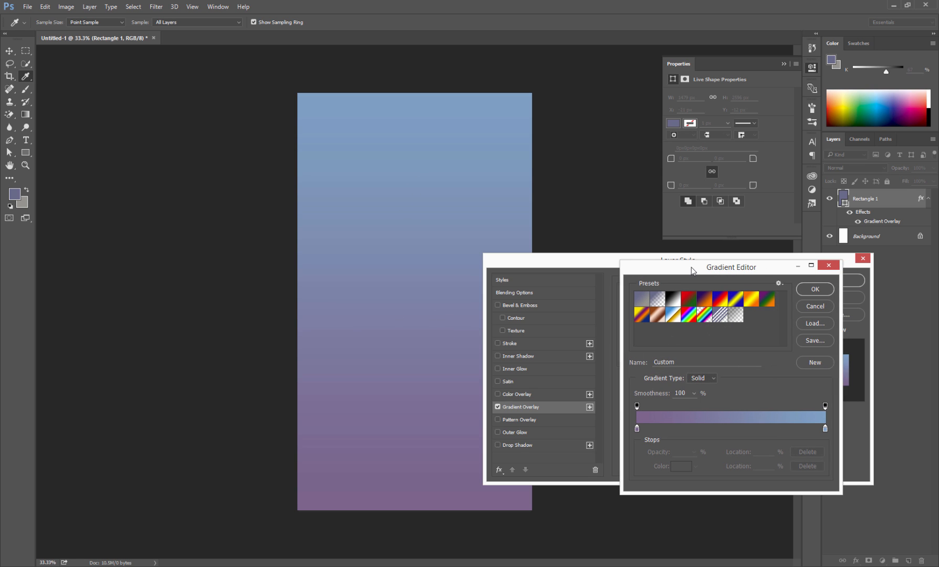
{"action": "left_click", "coordinate": [636, 429]}
{"action": "double_click", "coordinate": [637, 428]}
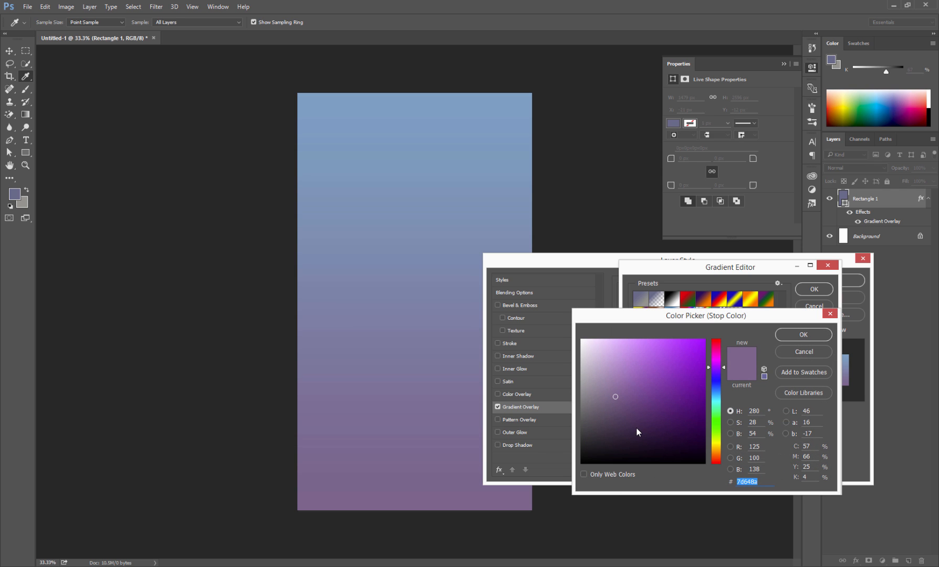
{"action": "left_click", "coordinate": [749, 482]}
{"action": "left_click", "coordinate": [804, 335]}
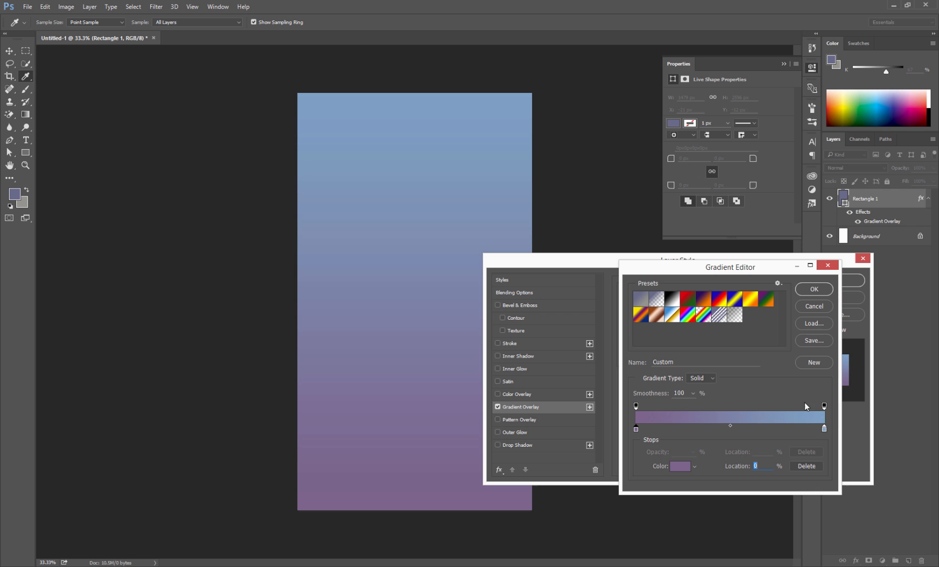
{"action": "left_click", "coordinate": [825, 428]}
{"action": "double_click", "coordinate": [825, 430]}
{"action": "left_click", "coordinate": [748, 482]}
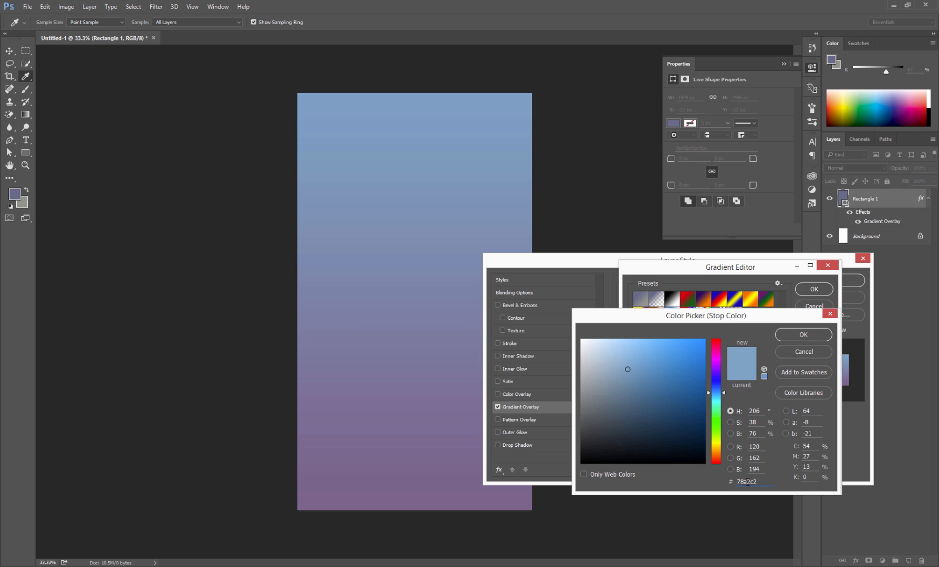
{"action": "left_click", "coordinate": [795, 335]}
{"action": "left_click", "coordinate": [808, 289]}
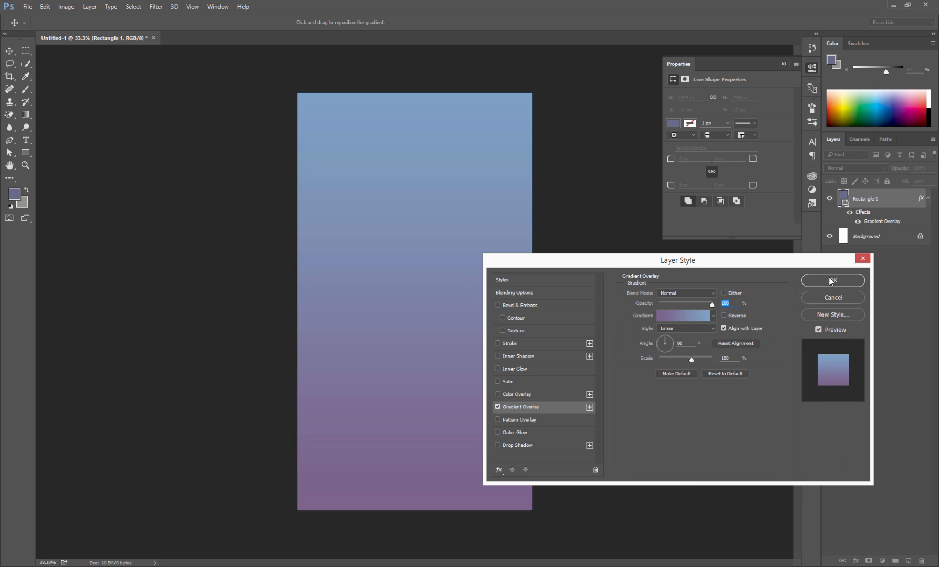
{"action": "left_click", "coordinate": [831, 282]}
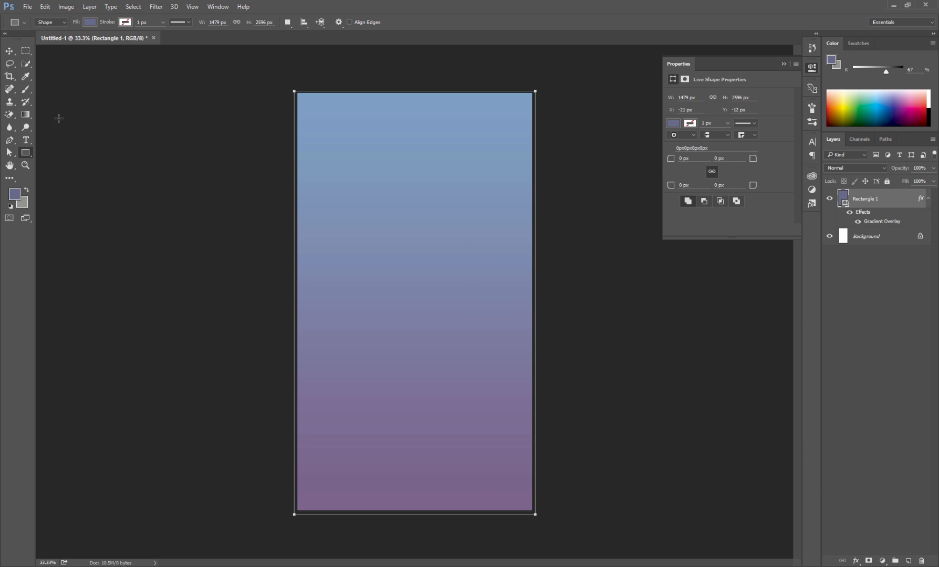
Step: Add the white title text FOODZEE in Raleway Black near the canvas's upper-left corner
{"action": "left_click", "coordinate": [28, 142]}
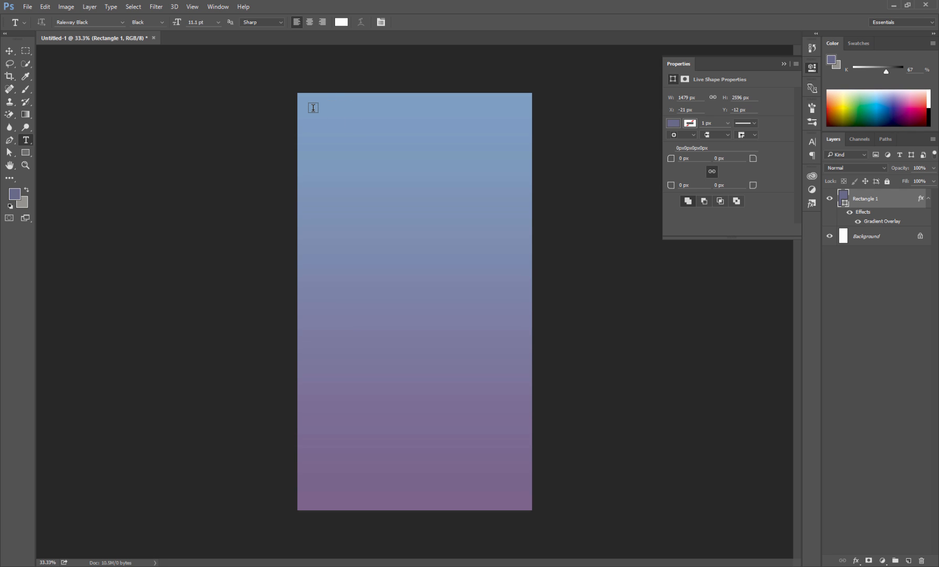
{"action": "left_click", "coordinate": [313, 111]}
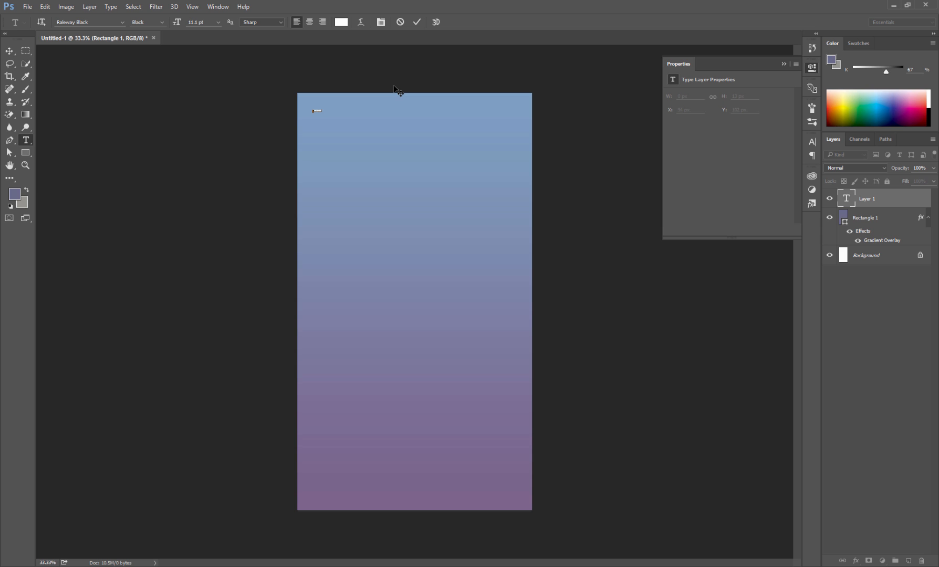
{"action": "left_click", "coordinate": [11, 52]}
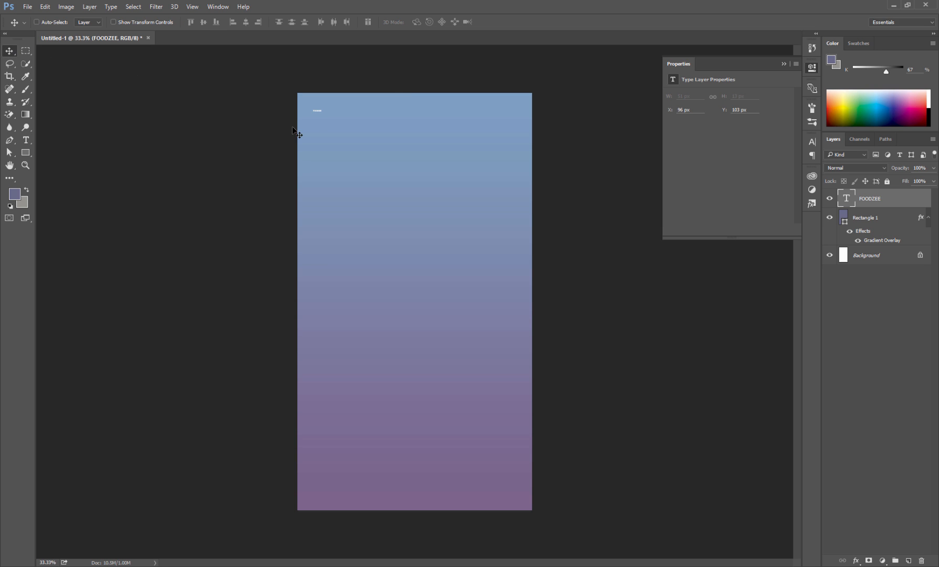
Step: Scale the FOODZEE title up proportionally to about 677% and apply the transformation
{"action": "key", "text": "ctrl+t"}
{"action": "left_click_drag", "start_coordinate": [316, 111], "coordinate": [365, 136]}
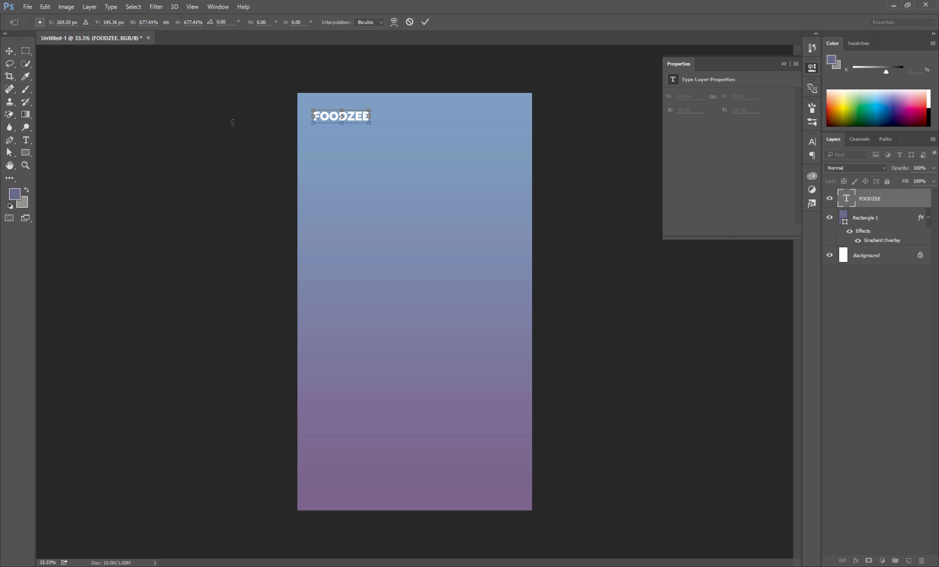
{"action": "left_click", "coordinate": [9, 51]}
{"action": "left_click", "coordinate": [429, 214]}
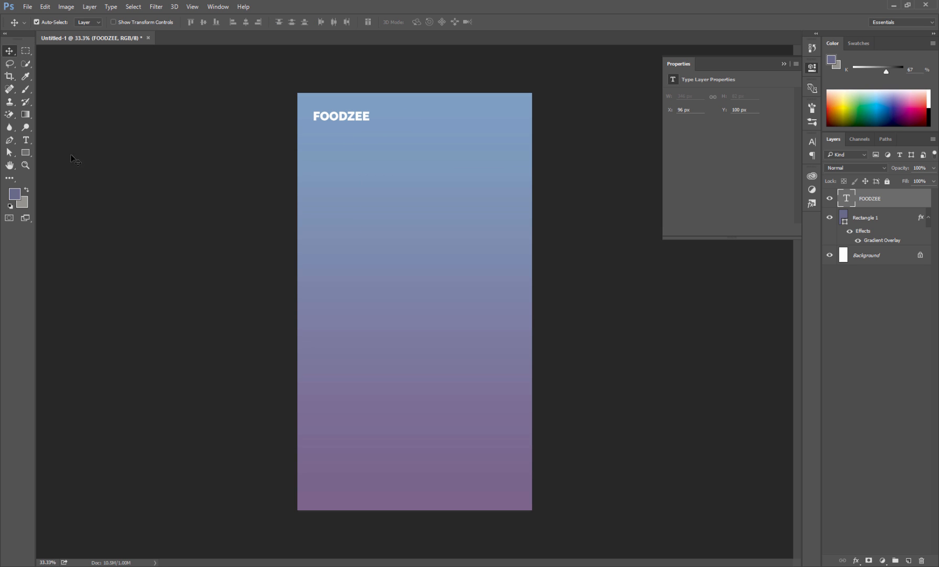
Step: Adjust the font size of the FOODZEE title
{"action": "left_click", "coordinate": [27, 139]}
{"action": "left_click", "coordinate": [200, 22]}
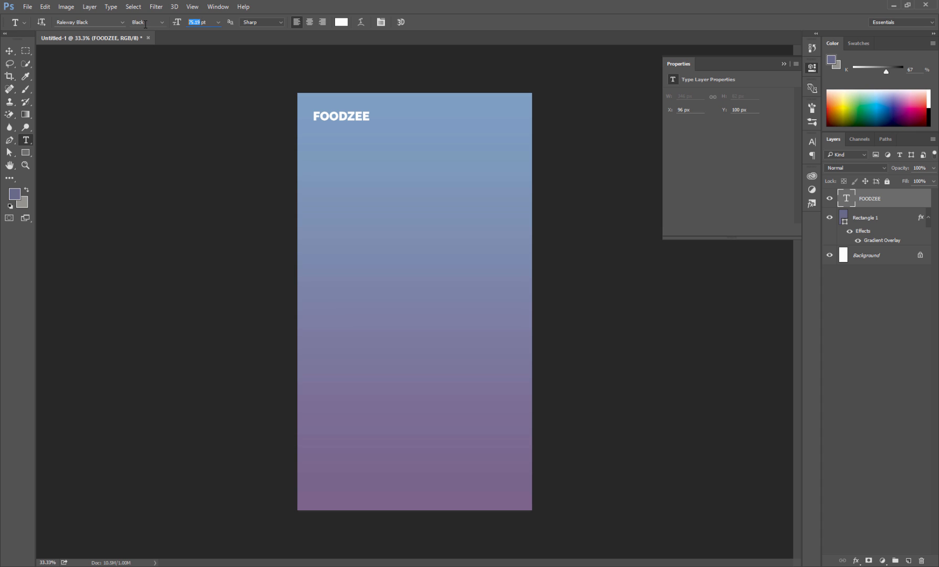
{"action": "type", "text": "7"}
Step: Nudge the FOODZEE title right and slightly up to X 108 px, Y 97 px
{"action": "left_click", "coordinate": [11, 52]}
{"action": "key", "text": "Right"}
{"action": "key", "text": "Right"}
{"action": "key", "text": "Right"}
{"action": "key", "text": "Right"}
{"action": "key", "text": "Right"}
{"action": "key", "text": "Right"}
{"action": "key", "text": "Right"}
{"action": "key", "text": "Right"}
{"action": "key", "text": "Right"}
{"action": "key", "text": "Right"}
{"action": "key", "text": "Right"}
{"action": "key", "text": "Right"}
{"action": "key", "text": "Right"}
{"action": "key", "text": "Right"}
{"action": "key", "text": "Right"}
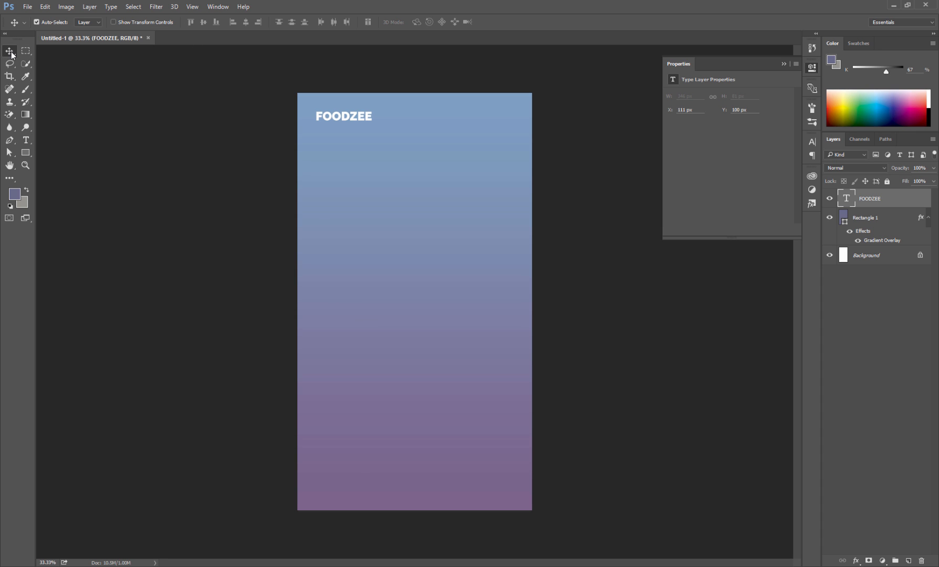
{"action": "key", "text": "Left"}
{"action": "key", "text": "Left"}
{"action": "key", "text": "Left"}
{"action": "key", "text": "Up"}
{"action": "key", "text": "Up"}
{"action": "key", "text": "Up"}
Step: Draw a thin horizontal rectangle of about 66 × 9 px just right of the FOODZEE title, near its top edge
{"action": "left_click", "coordinate": [25, 165]}
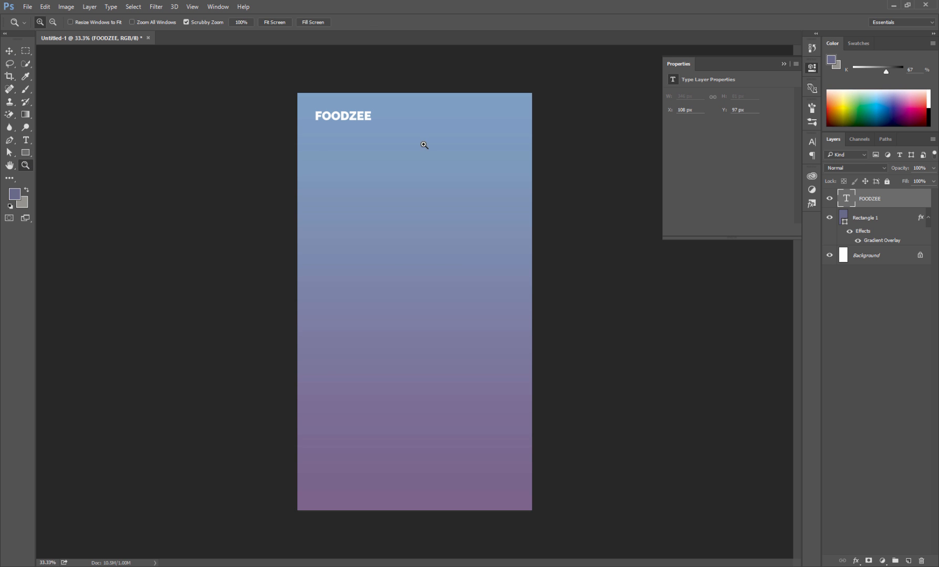
{"action": "left_click_drag", "start_coordinate": [377, 122], "coordinate": [440, 152]}
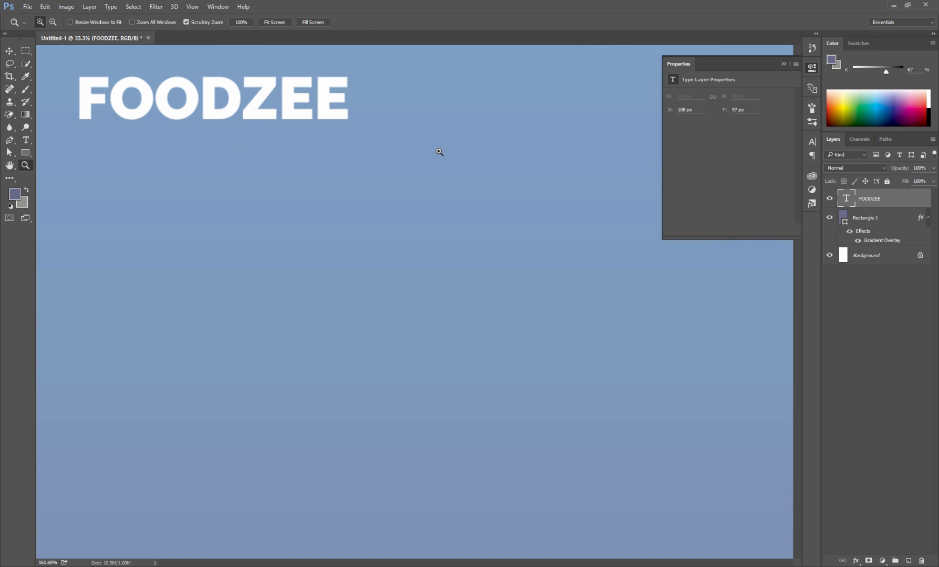
{"action": "left_click_drag", "start_coordinate": [430, 113], "coordinate": [390, 124]}
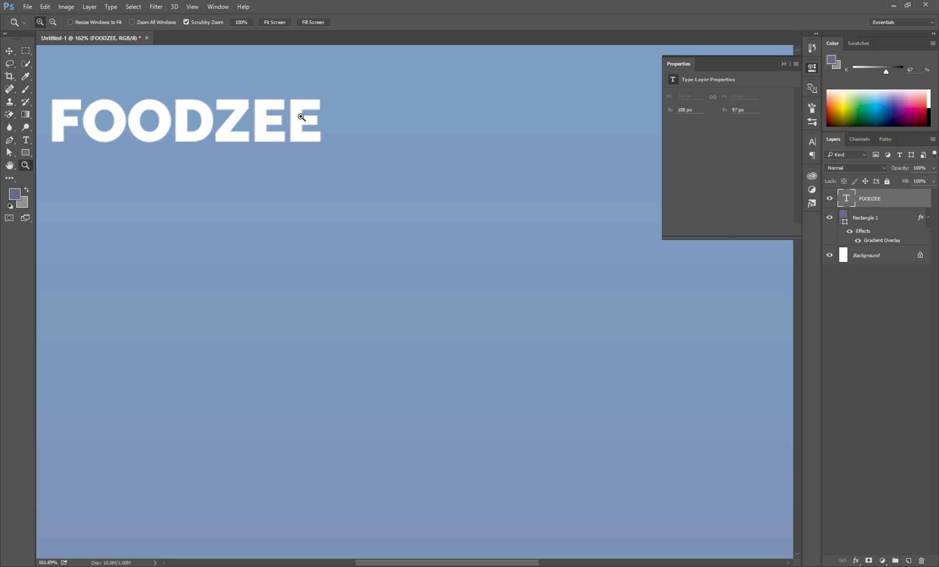
{"action": "left_click", "coordinate": [25, 153]}
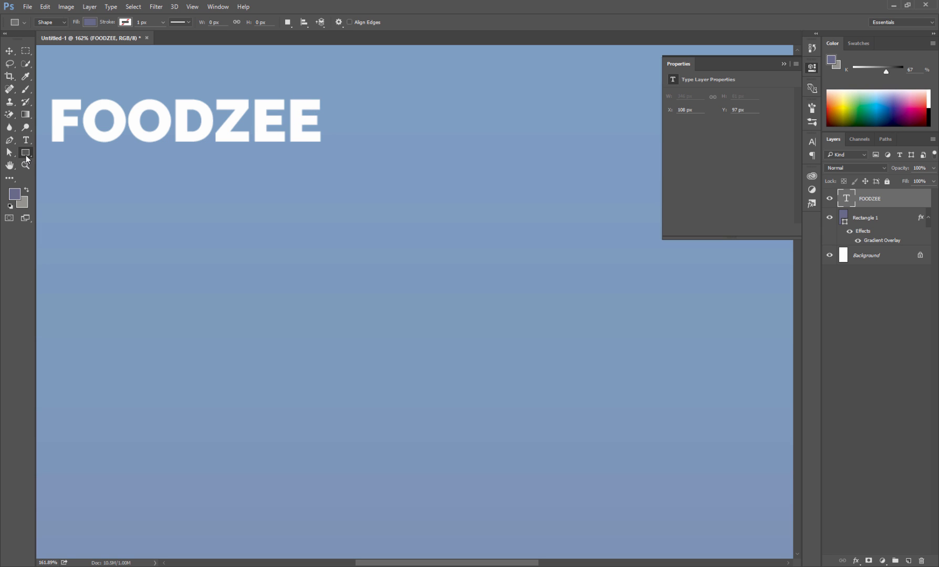
{"action": "right_click", "coordinate": [26, 158]}
{"action": "left_click", "coordinate": [58, 154]}
{"action": "left_click_drag", "start_coordinate": [358, 101], "coordinate": [411, 106]}
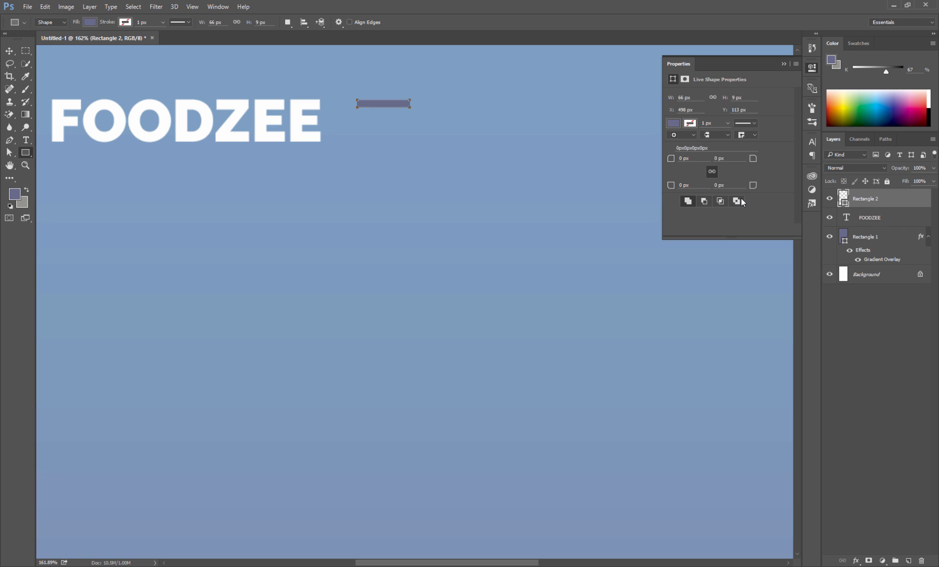
Step: Fill the small bar beside the FOODZEE title with white, #ffffff
{"action": "double_click", "coordinate": [843, 196]}
{"action": "type", "text": "ffffff"}
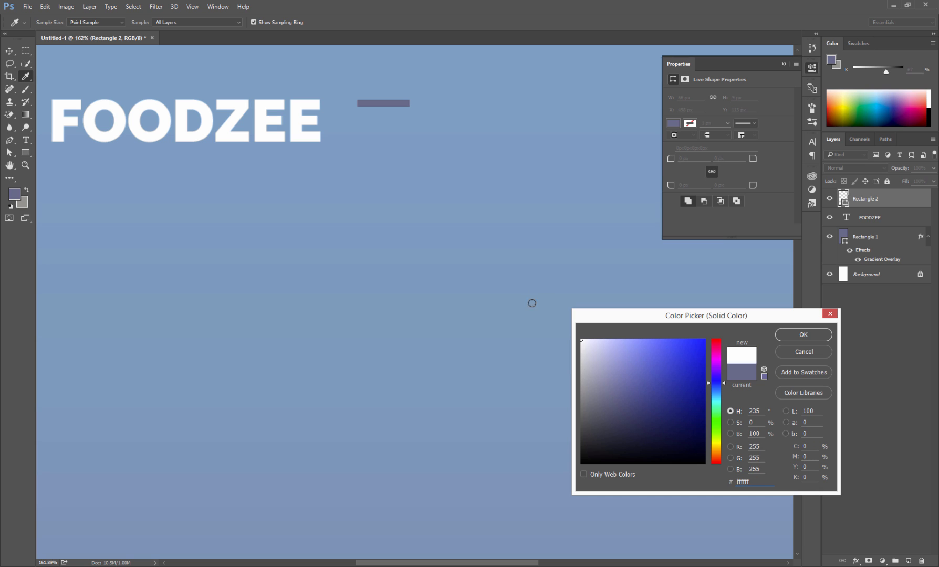
{"action": "left_click", "coordinate": [788, 333]}
{"action": "left_click", "coordinate": [9, 51]}
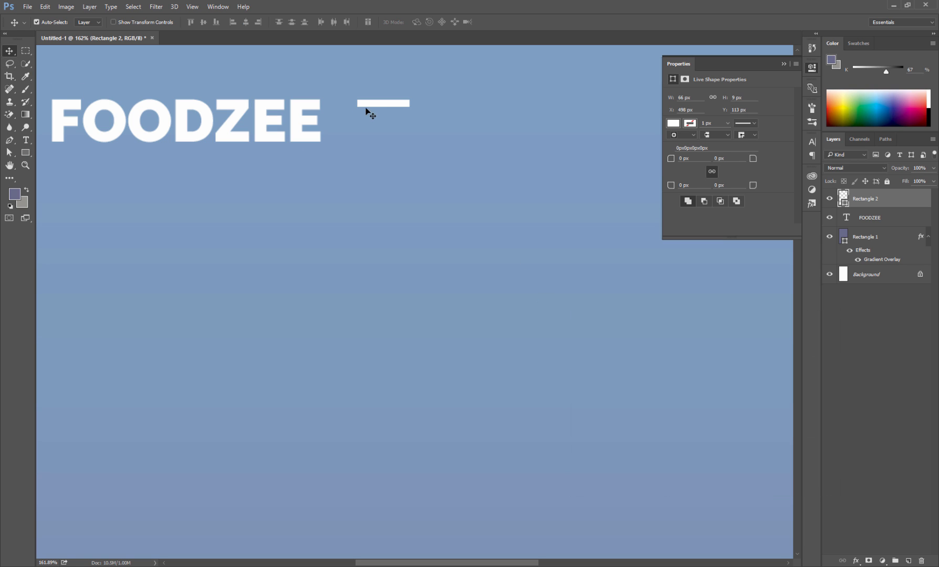
Step: Duplicate the small white bar and place the copy directly below it at Y 134 px
{"action": "right_click", "coordinate": [864, 203]}
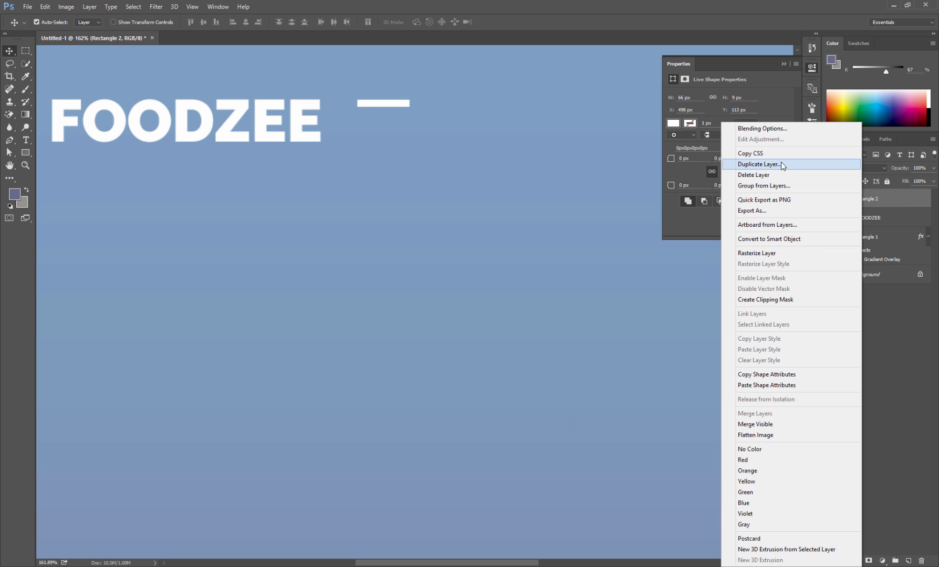
{"action": "left_click", "coordinate": [782, 161]}
{"action": "key", "text": "Return"}
{"action": "left_click_drag", "start_coordinate": [377, 112], "coordinate": [377, 128]}
Step: Duplicate the second bar, place the copy below it as a third bar, and even the spacing by nudging the middle bar to Y 135 px
{"action": "right_click", "coordinate": [881, 203]}
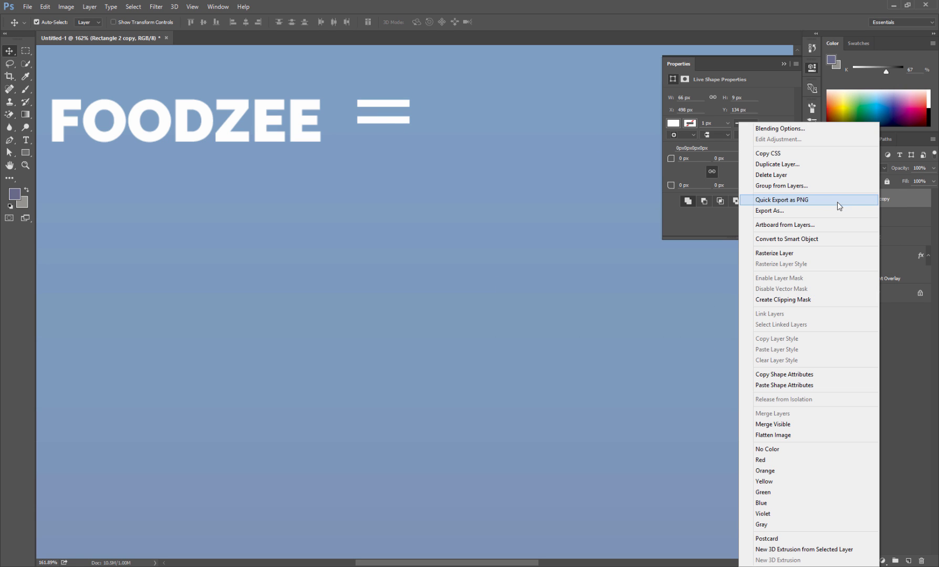
{"action": "left_click", "coordinate": [838, 161]}
{"action": "key", "text": "Return"}
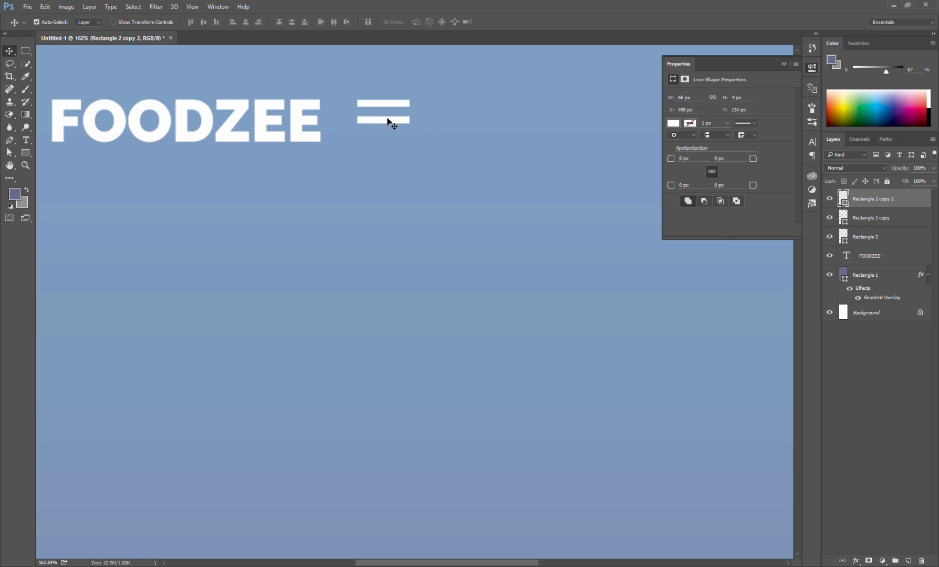
{"action": "left_click_drag", "start_coordinate": [384, 122], "coordinate": [381, 139]}
{"action": "left_click", "coordinate": [398, 122]}
{"action": "key", "text": "Down"}
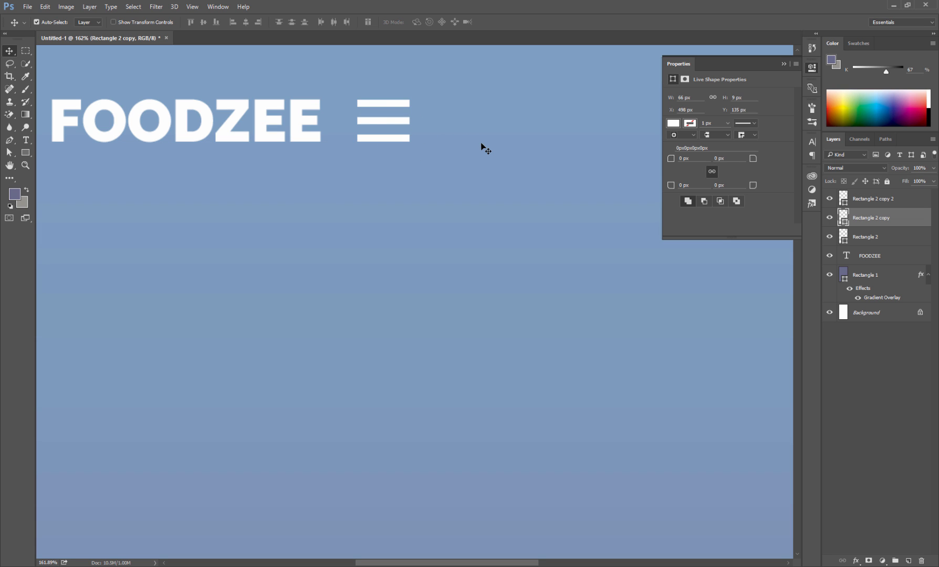
{"action": "key", "text": "Down"}
{"action": "key", "text": "Up"}
Step: Merge the three white bar layers into a single shape layer and name it menu
{"action": "left_click", "coordinate": [870, 200], "text": "shift"}
{"action": "left_click", "coordinate": [888, 240], "text": "shift"}
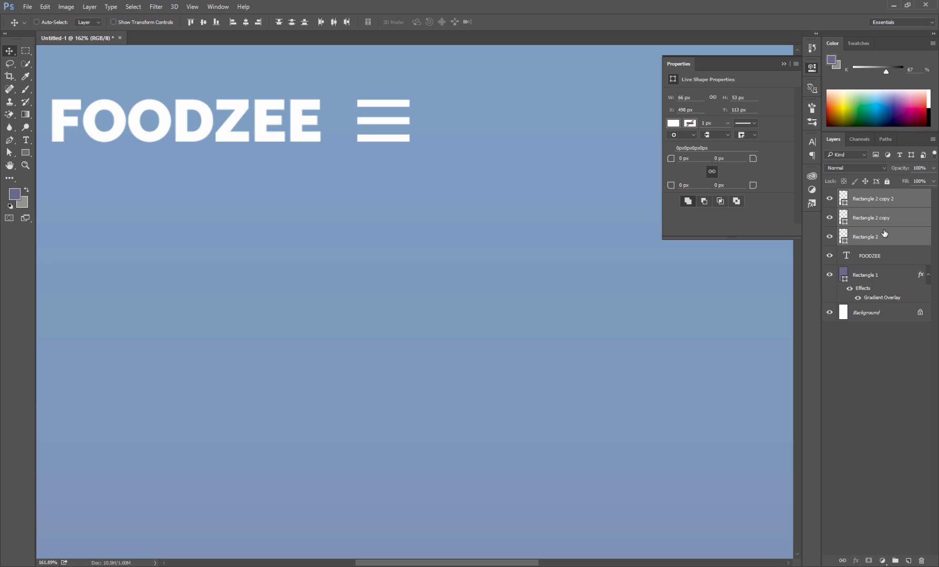
{"action": "key", "text": "ctrl+e"}
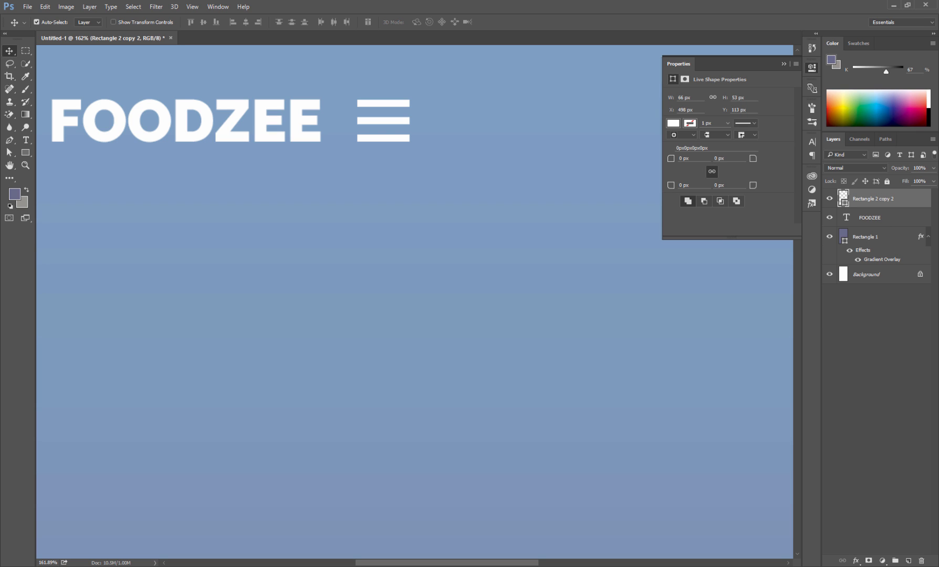
{"action": "double_click", "coordinate": [877, 200]}
{"action": "type", "text": "menu"}
{"action": "key", "text": "Return"}
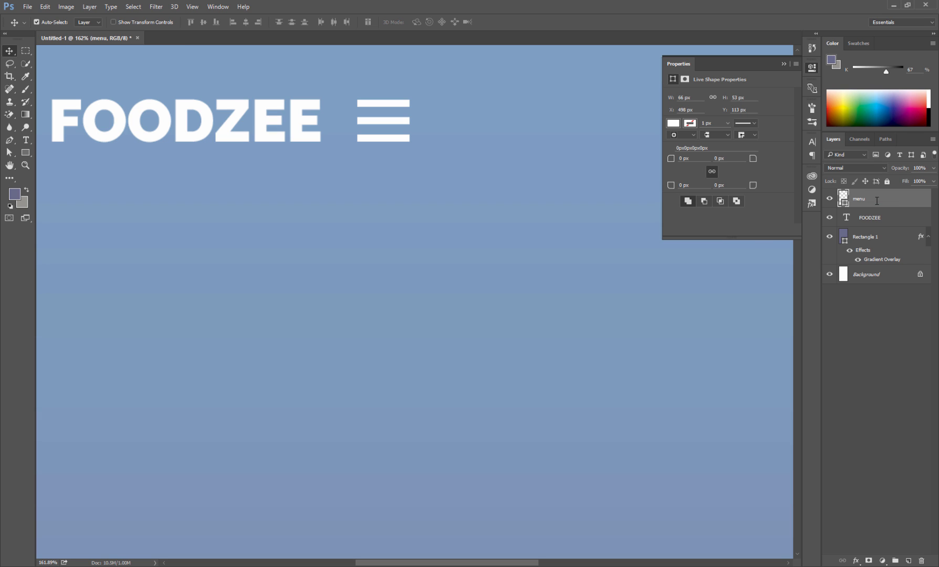
Step: Move the menu icon straight across to the right side of the app screen, level with the FOODZEE title
{"action": "left_click_drag", "start_coordinate": [808, 66], "coordinate": [811, 67]}
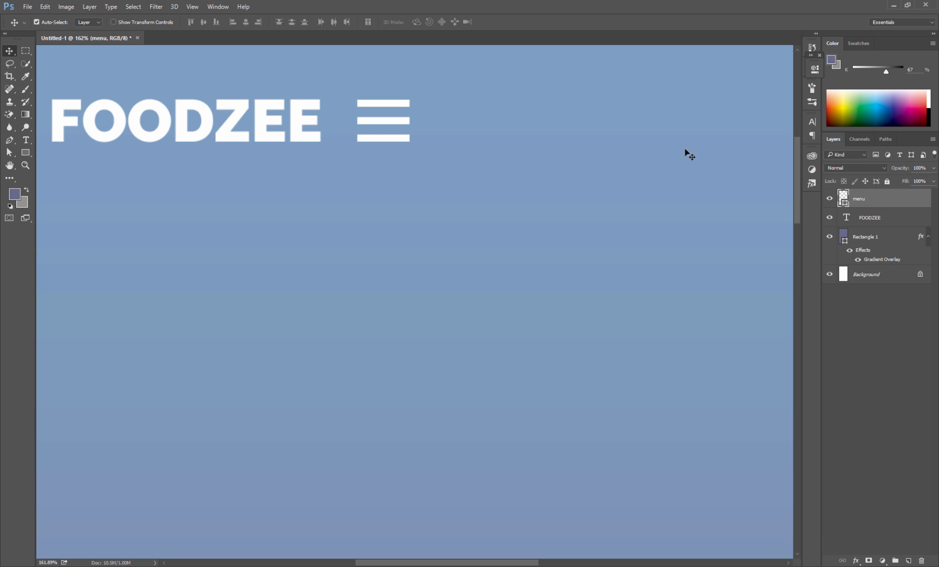
{"action": "key", "text": "ctrl+minus"}
{"action": "scroll", "coordinate": [600, 198], "scroll_direction": "down", "scroll_amount": 5}
{"action": "left_click_drag", "start_coordinate": [569, 212], "coordinate": [506, 212]}
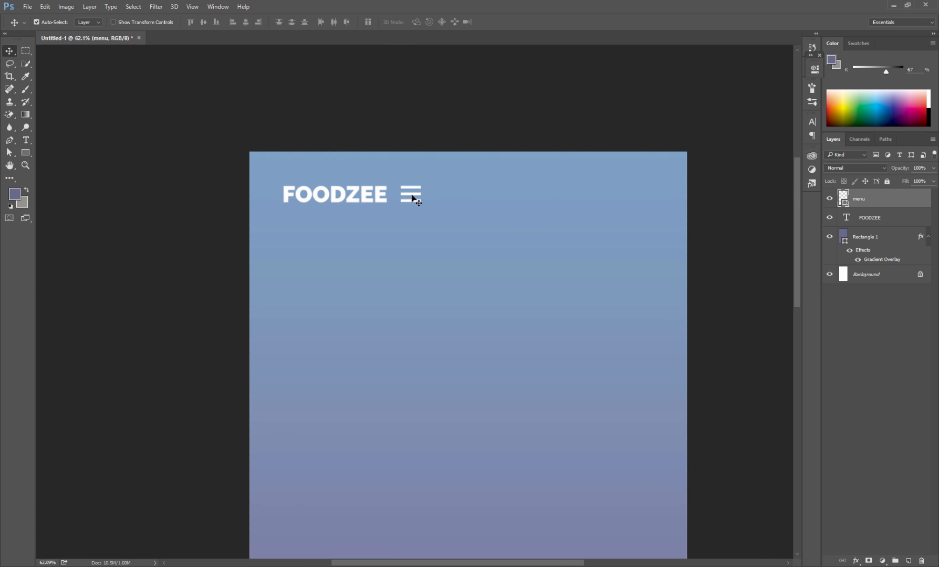
{"action": "left_click_drag", "start_coordinate": [412, 204], "coordinate": [641, 205]}
{"action": "scroll", "coordinate": [690, 204], "scroll_direction": "down", "scroll_amount": 5}
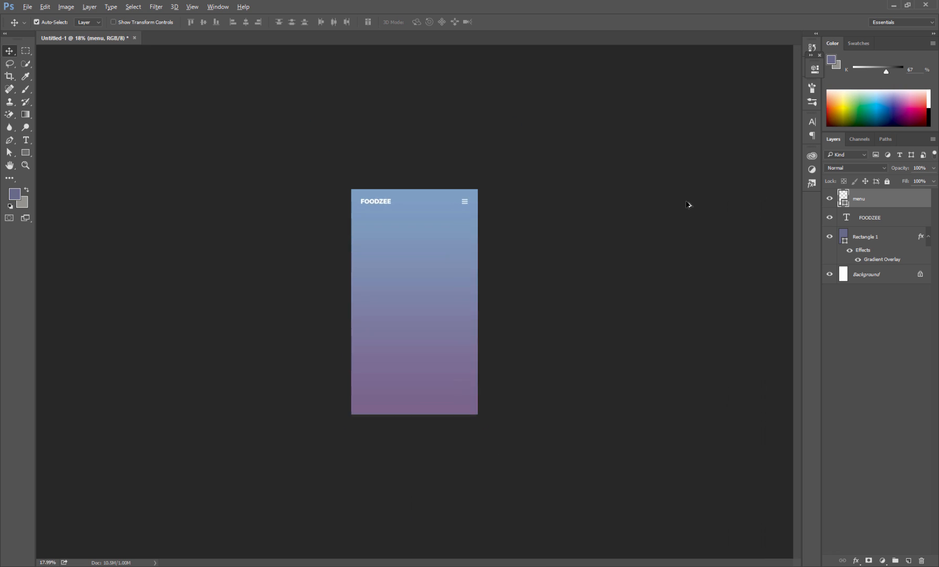
{"action": "scroll", "coordinate": [562, 206], "scroll_direction": "up", "scroll_amount": 3}
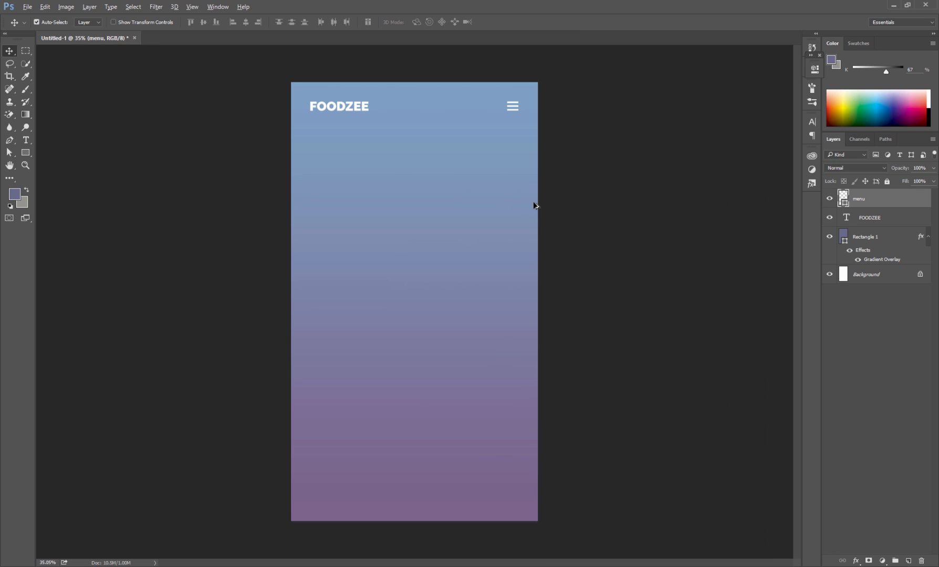
{"action": "scroll", "coordinate": [533, 205], "scroll_direction": "up", "scroll_amount": 1}
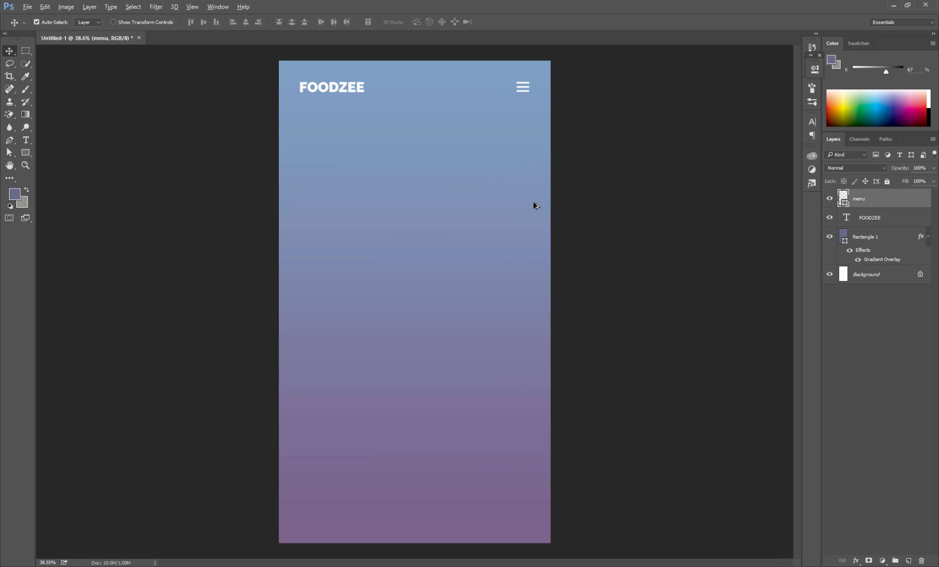
Step: Draw a header rectangle of about 1529 × 297 px across the top of the screen, layered above the gradient background and beneath the title
{"action": "left_click", "coordinate": [882, 224]}
{"action": "left_click", "coordinate": [885, 233]}
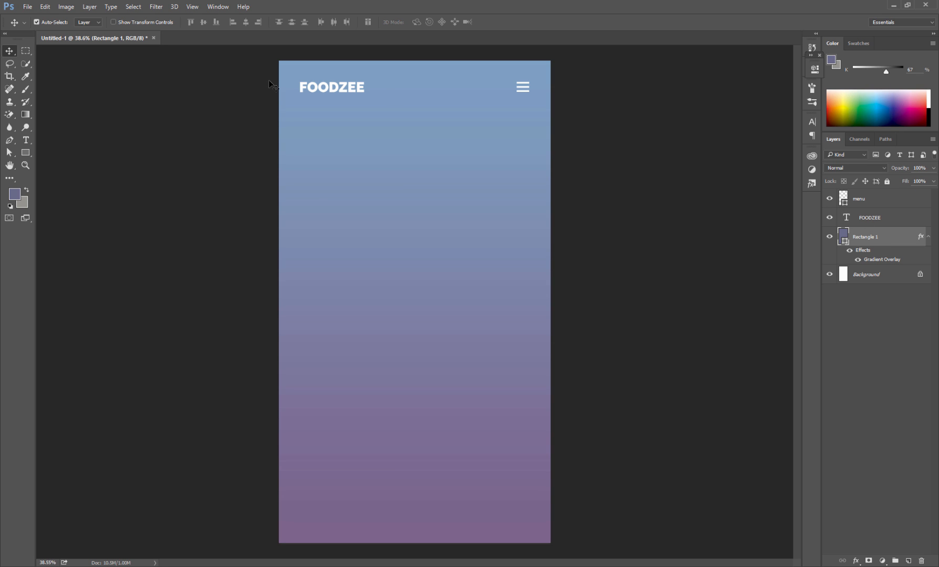
{"action": "left_click", "coordinate": [24, 153]}
{"action": "left_click", "coordinate": [50, 156]}
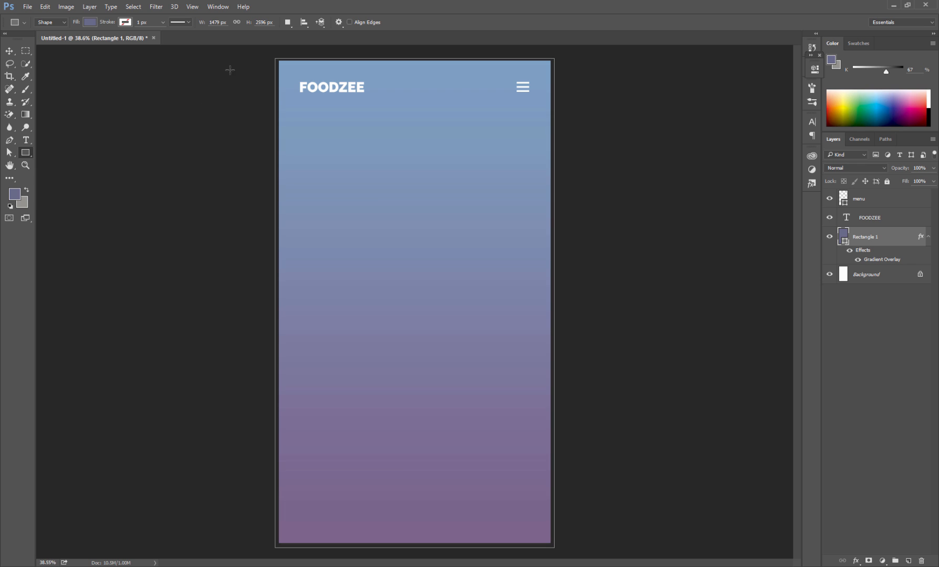
{"action": "left_click_drag", "start_coordinate": [275, 57], "coordinate": [563, 113]}
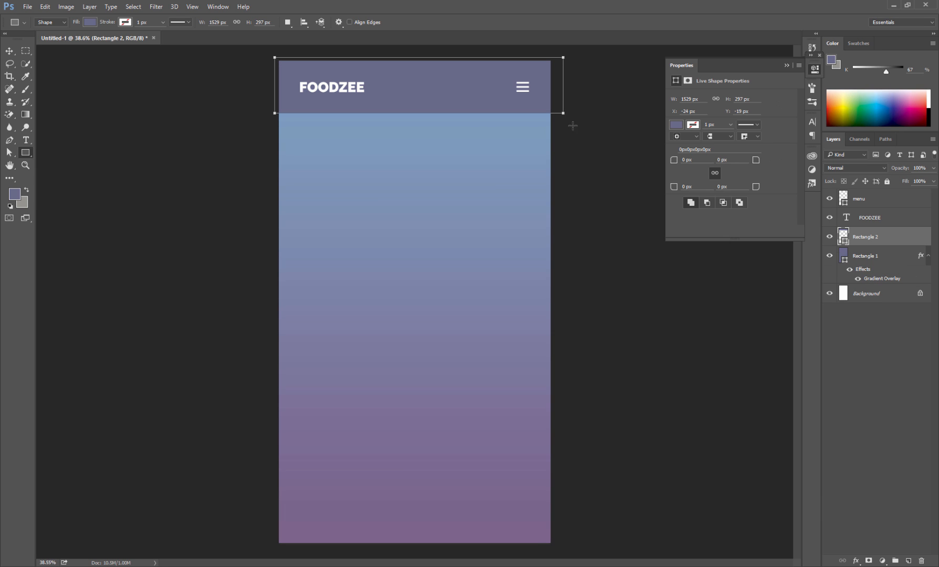
Step: Nudge the header rectangle up 10 px to Y -29 px
{"action": "left_click", "coordinate": [10, 51]}
{"action": "key", "text": "Up"}
{"action": "key", "text": "Up"}
{"action": "key", "text": "Up"}
{"action": "key", "text": "Up"}
{"action": "key", "text": "Up"}
{"action": "key", "text": "Up"}
{"action": "key", "text": "Up"}
{"action": "key", "text": "Up"}
{"action": "key", "text": "Up"}
{"action": "key", "text": "Up"}
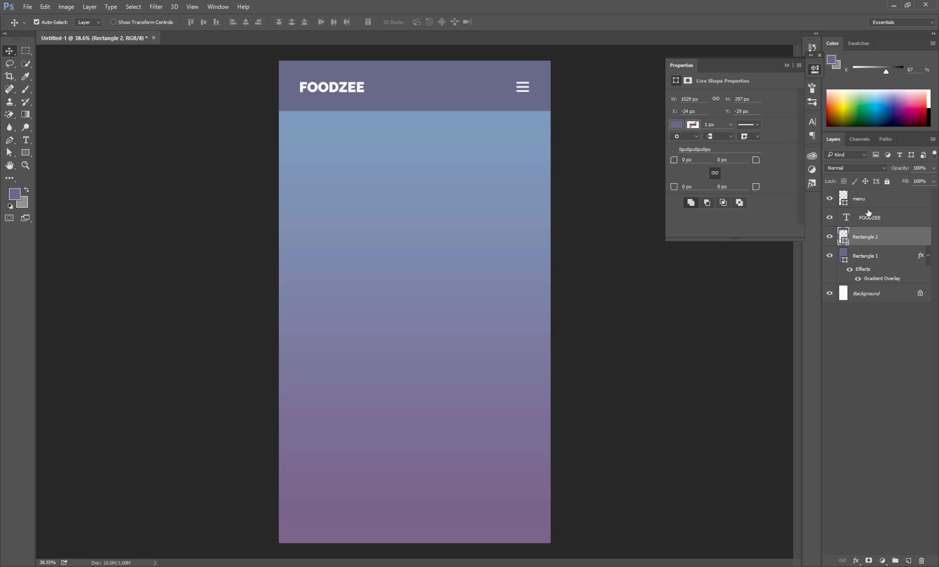
Step: Recolor the header rectangle to a darker shade of the gradient's upper blue, #617f9b
{"action": "double_click", "coordinate": [844, 237]}
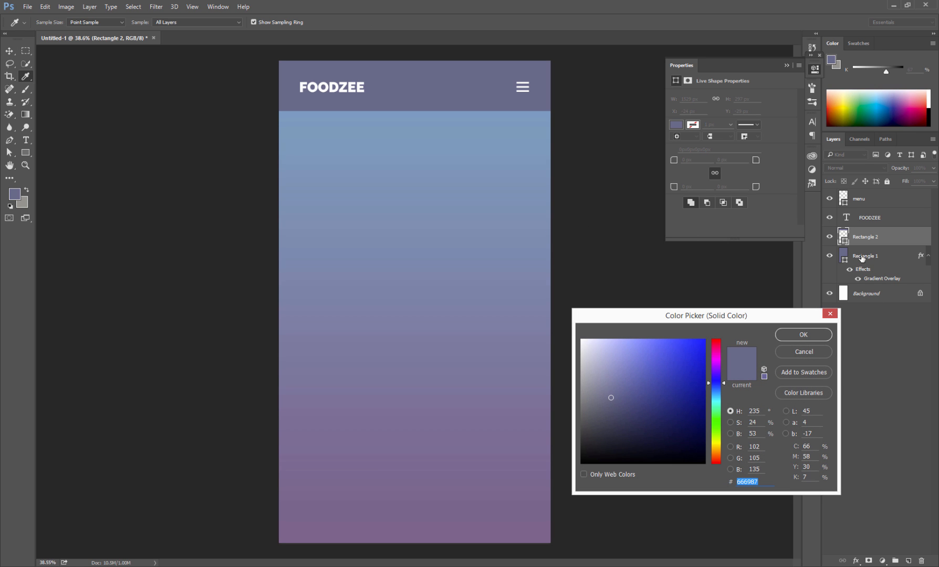
{"action": "left_click", "coordinate": [481, 118]}
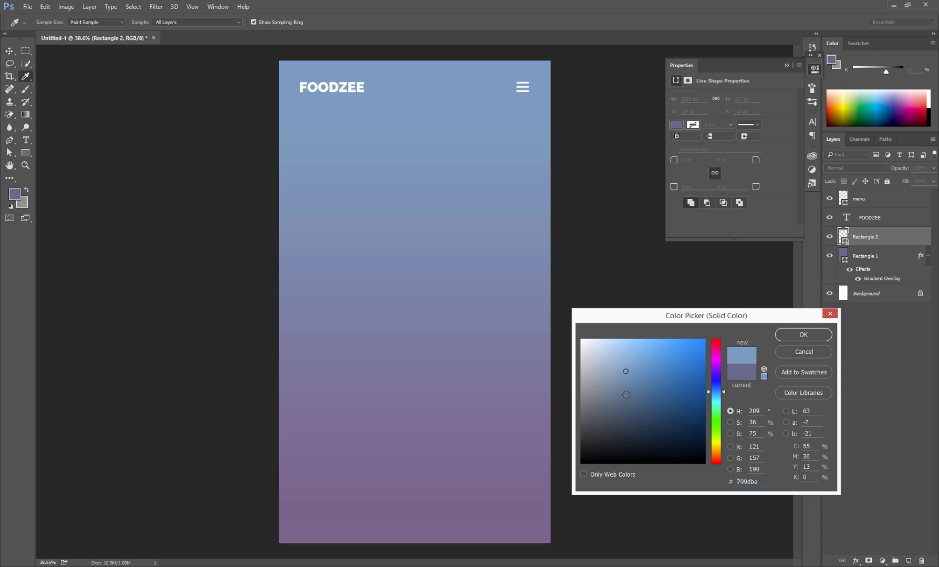
{"action": "left_click_drag", "start_coordinate": [626, 395], "coordinate": [628, 388]}
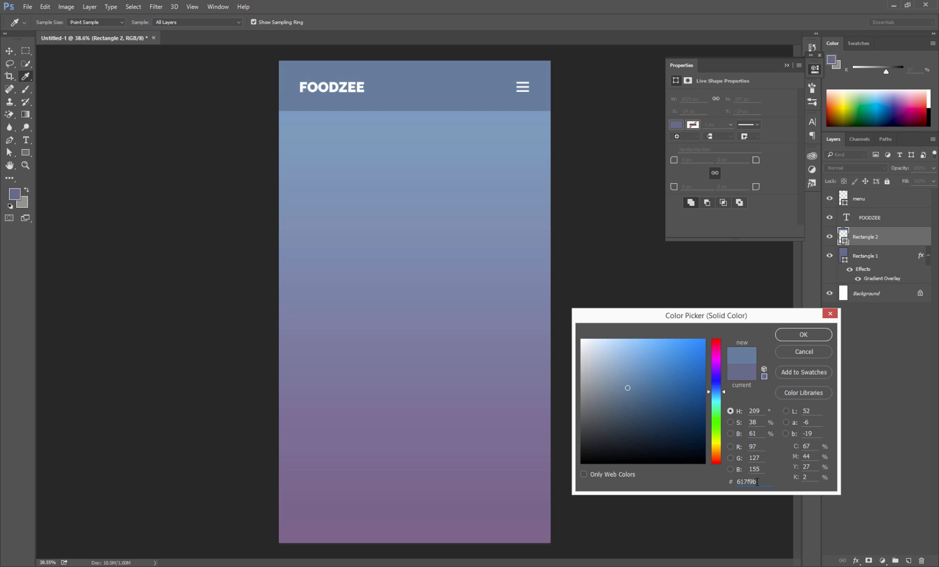
{"action": "left_click", "coordinate": [803, 336]}
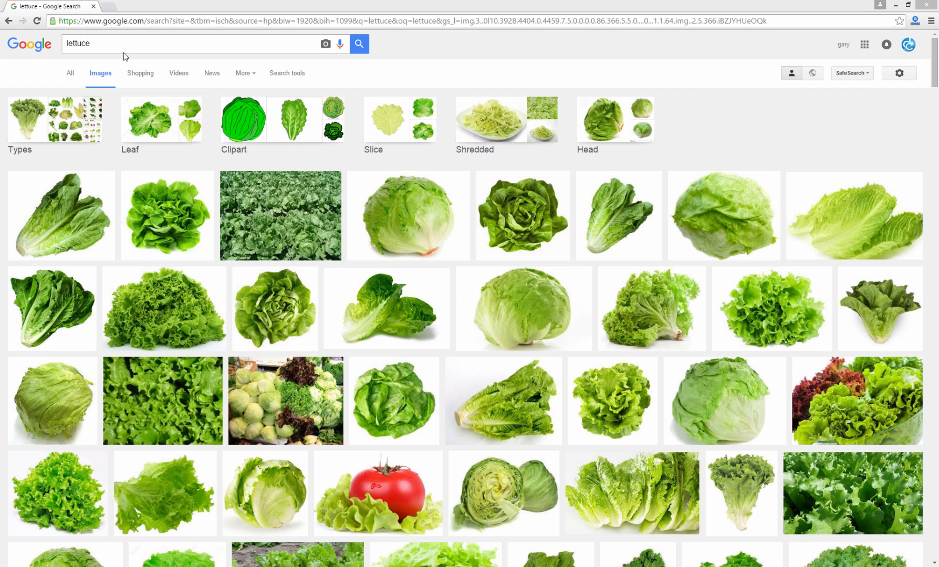
Step: In Chrome, filter the lettuce image search to images labeled for reuse with modification and larger than 2 MP (1600×1200)
{"action": "left_click", "coordinate": [288, 74]}
{"action": "left_click", "coordinate": [232, 100]}
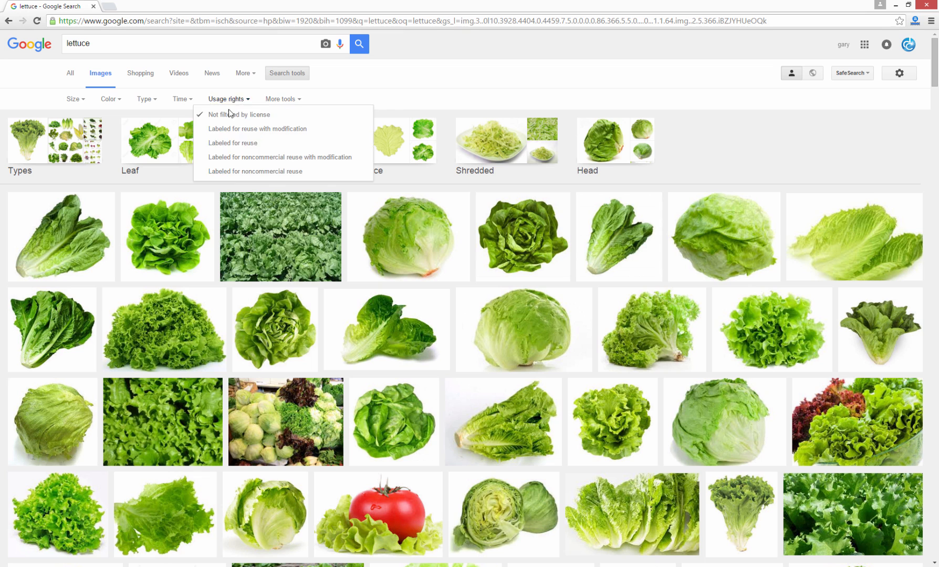
{"action": "left_click", "coordinate": [238, 134]}
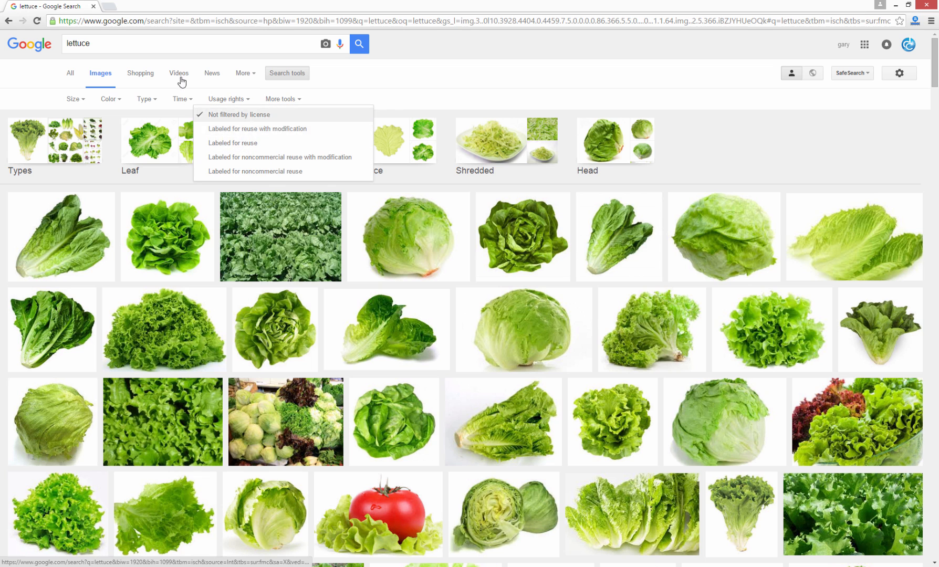
{"action": "left_click", "coordinate": [77, 100]}
{"action": "mouse_move", "coordinate": [80, 174]}
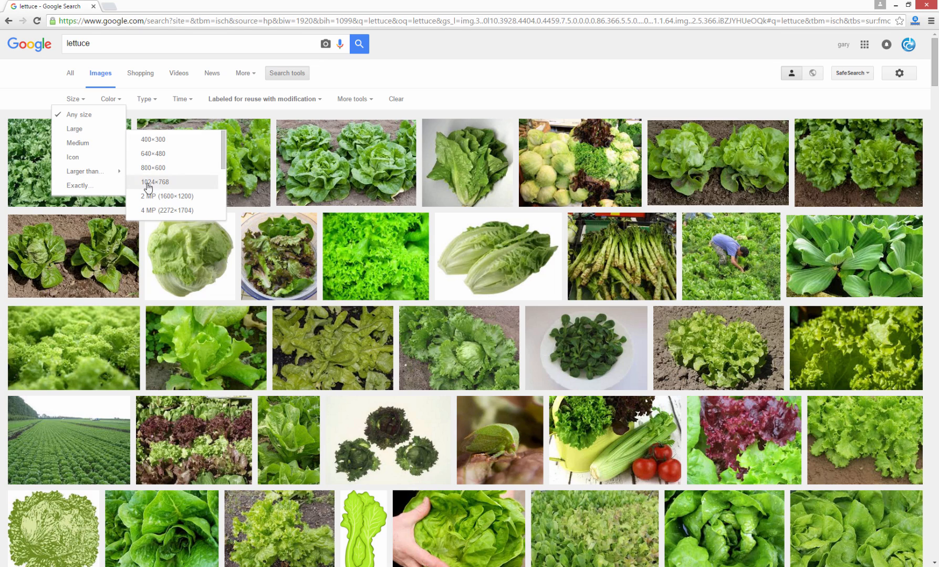
{"action": "left_click", "coordinate": [166, 196]}
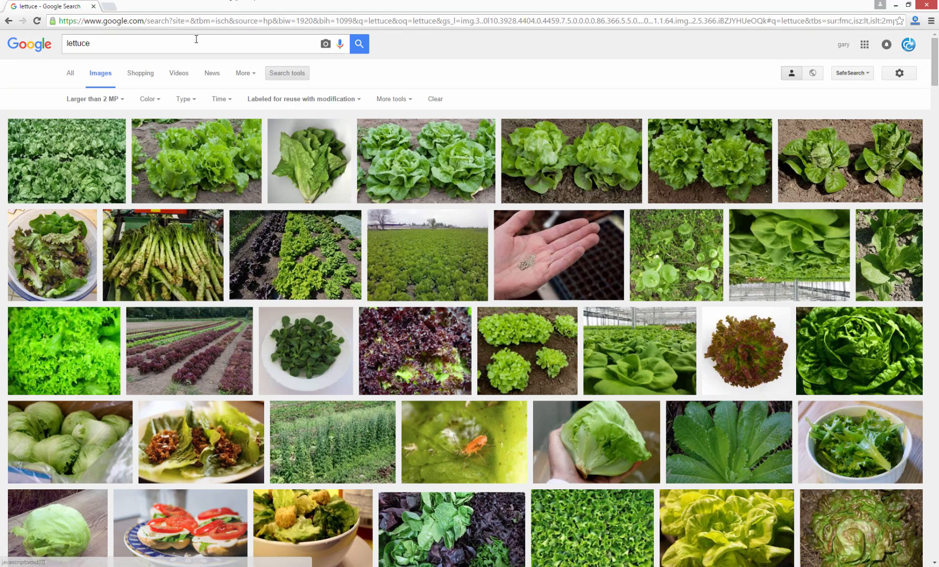
Step: Refine the image search to "lettuce white background" and browse the results
{"action": "left_click", "coordinate": [196, 39]}
{"action": "type", "text": "white background"}
{"action": "key", "text": "Return"}
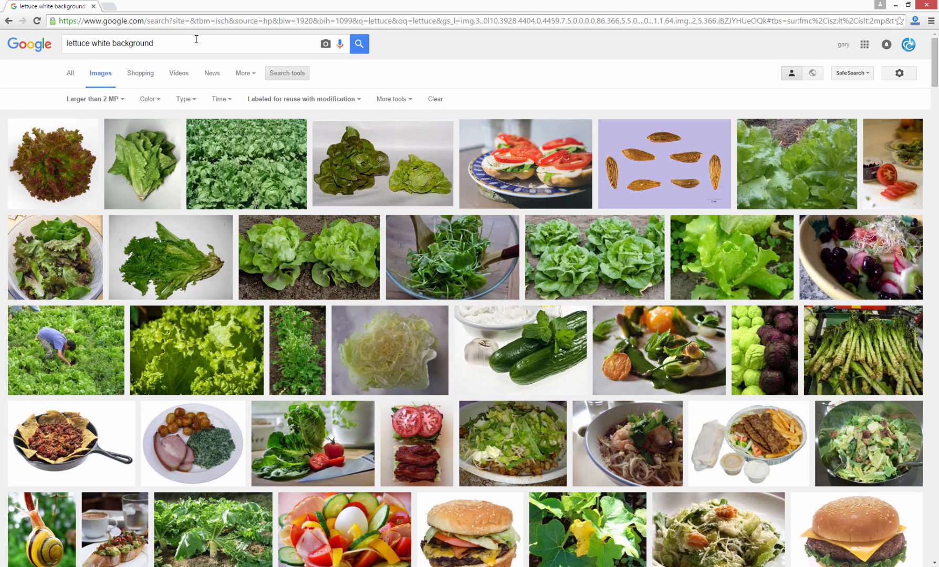
{"action": "scroll", "coordinate": [173, 147], "scroll_direction": "down", "scroll_amount": 6}
{"action": "scroll", "coordinate": [126, 94], "scroll_direction": "up", "scroll_amount": 6}
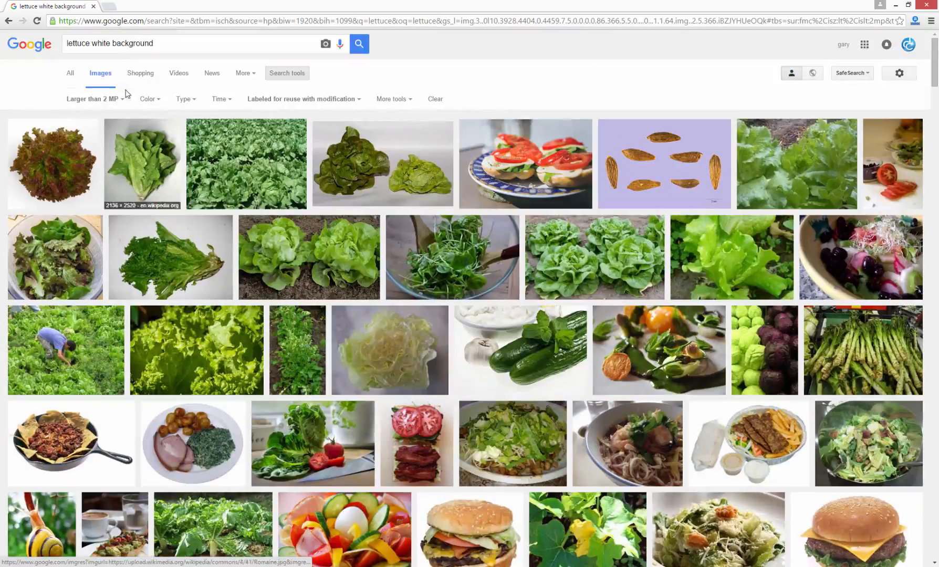
{"action": "left_click", "coordinate": [179, 44]}
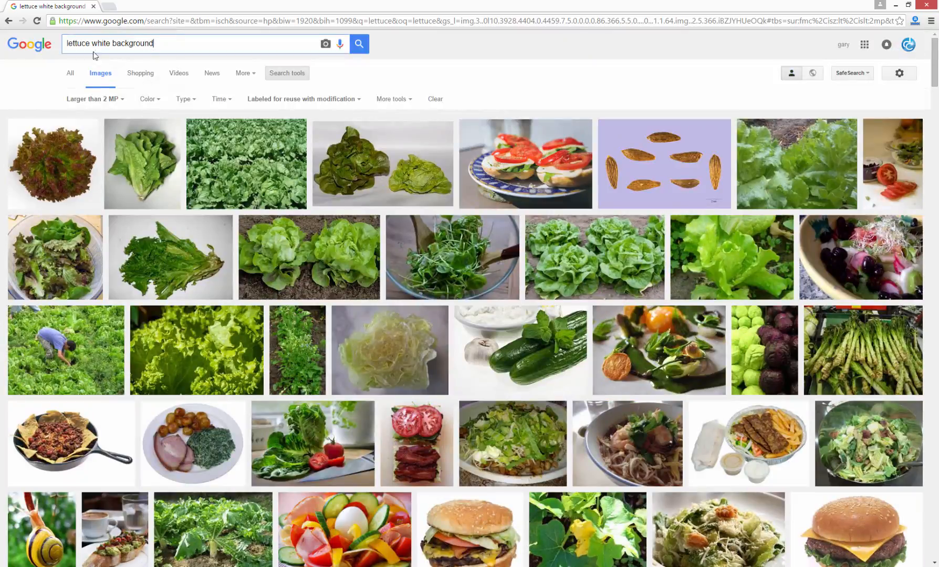
Step: Reopen the closed tab with the Large-size results for the same search and copy the "Lettuce 01 - free wallpaper" image
{"action": "key", "text": "ctrl+shift+t"}
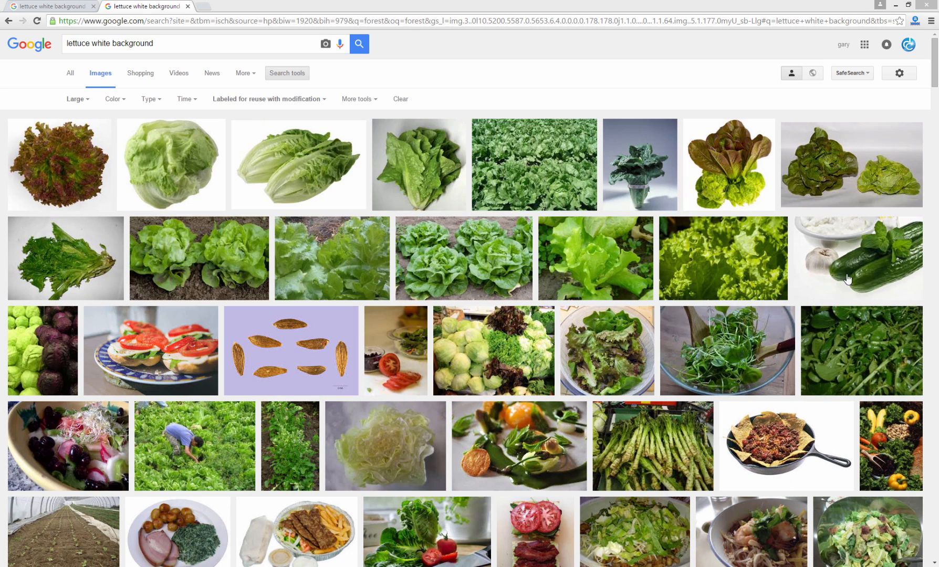
{"action": "left_click", "coordinate": [174, 161]}
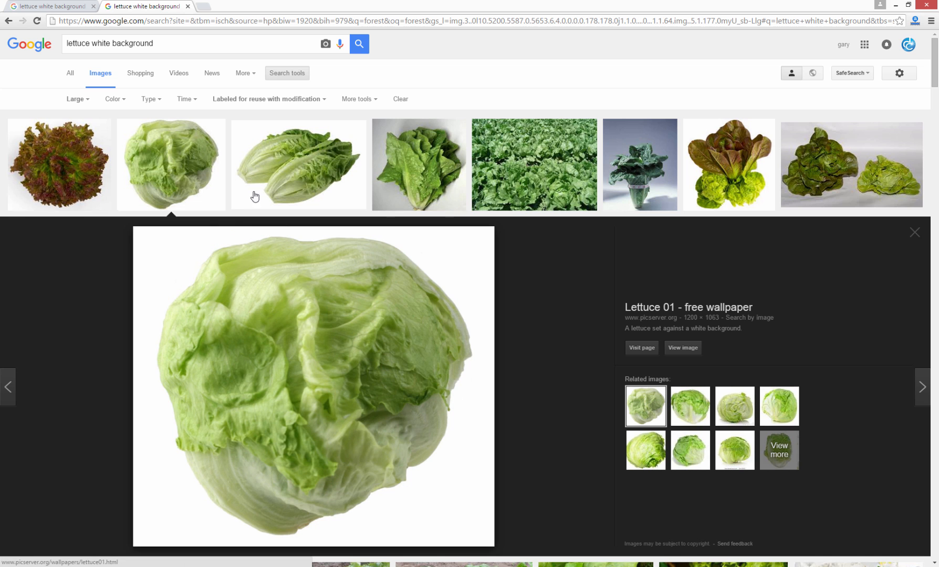
{"action": "right_click", "coordinate": [371, 318]}
{"action": "left_click", "coordinate": [395, 412]}
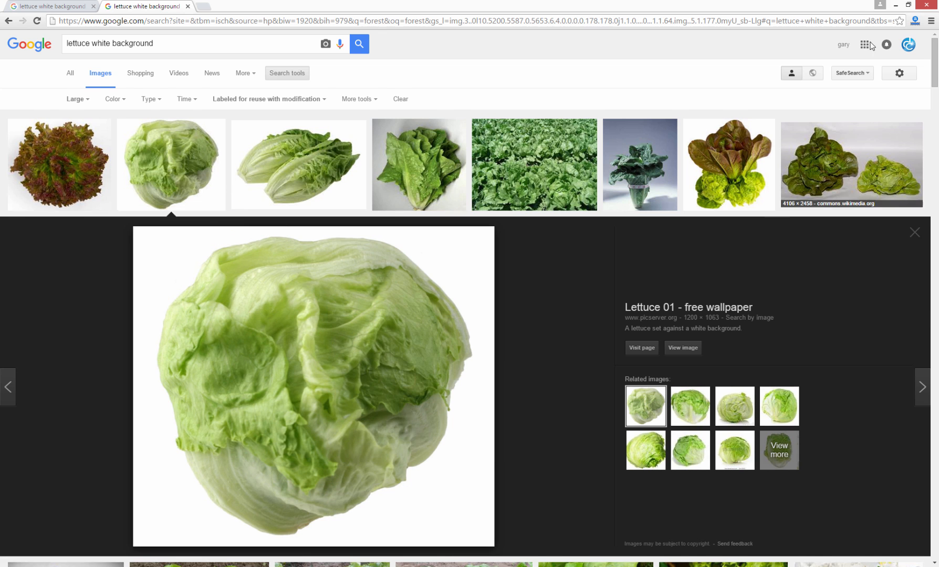
Step: Switch to Photoshop and paste the copied lettuce image directly above the gradient background rectangle
{"action": "scroll", "coordinate": [862, 168], "scroll_direction": "down", "scroll_amount": 1}
{"action": "left_click", "coordinate": [895, 5]}
{"action": "left_click", "coordinate": [384, 190]}
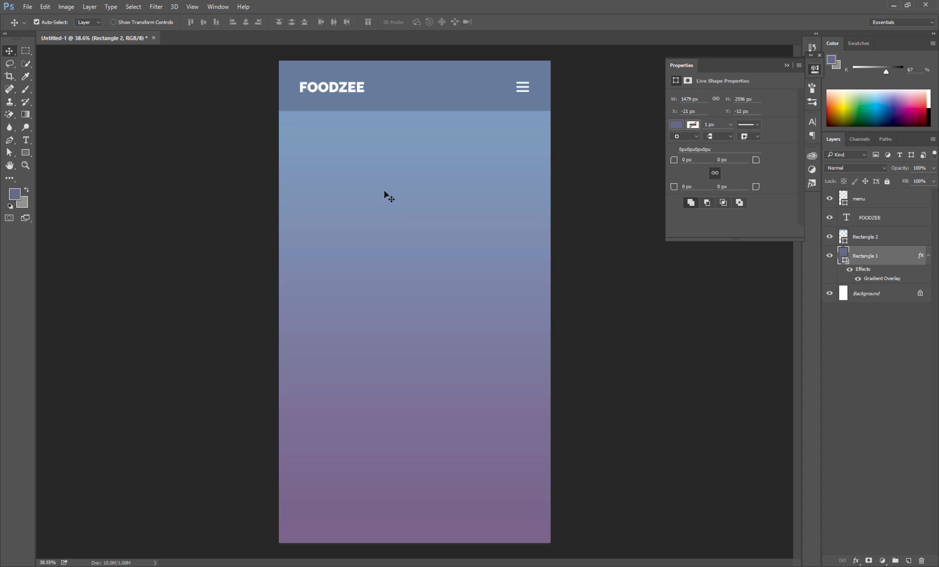
{"action": "key", "text": "ctrl+v"}
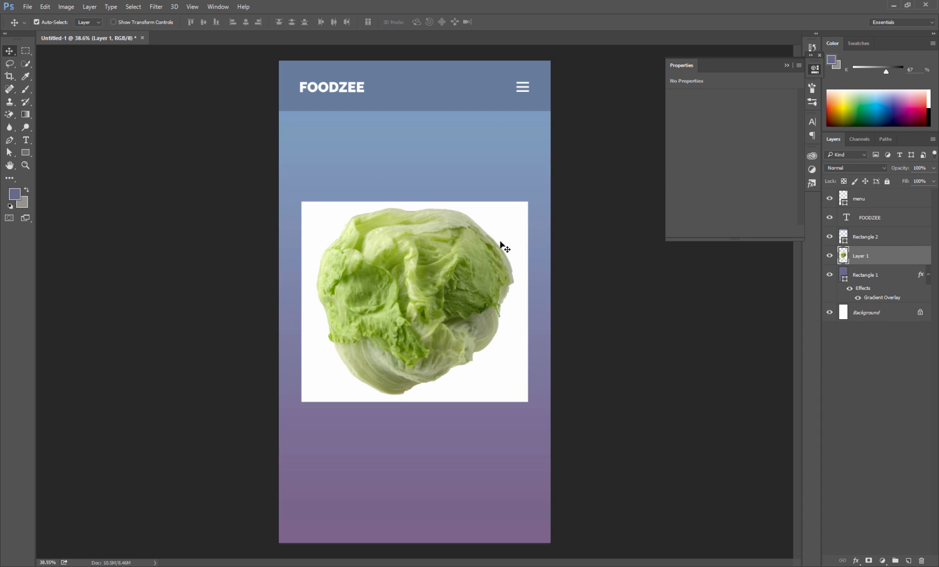
Step: Remove the white background around the lettuce with the Magic Eraser Tool
{"action": "left_click", "coordinate": [11, 120]}
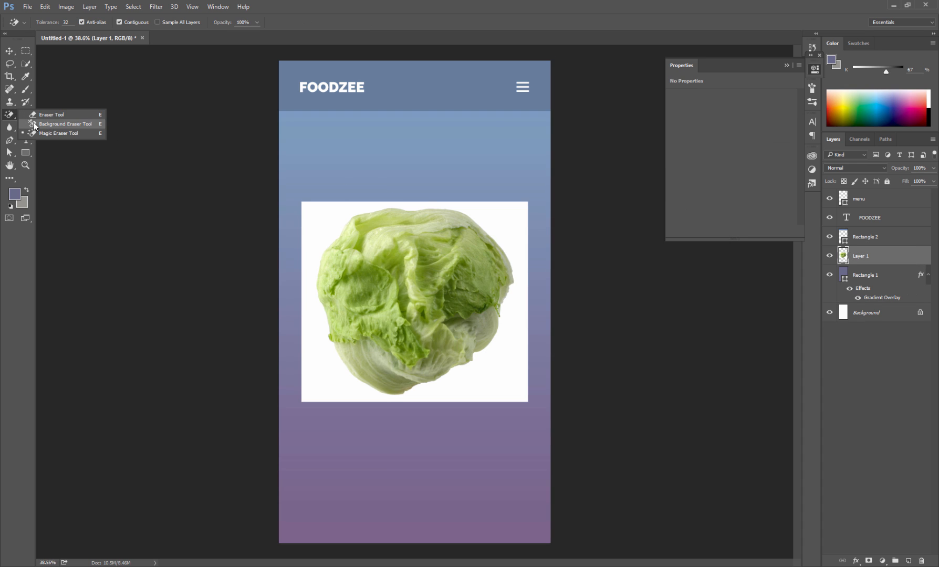
{"action": "left_click", "coordinate": [49, 135]}
{"action": "left_click", "coordinate": [490, 212]}
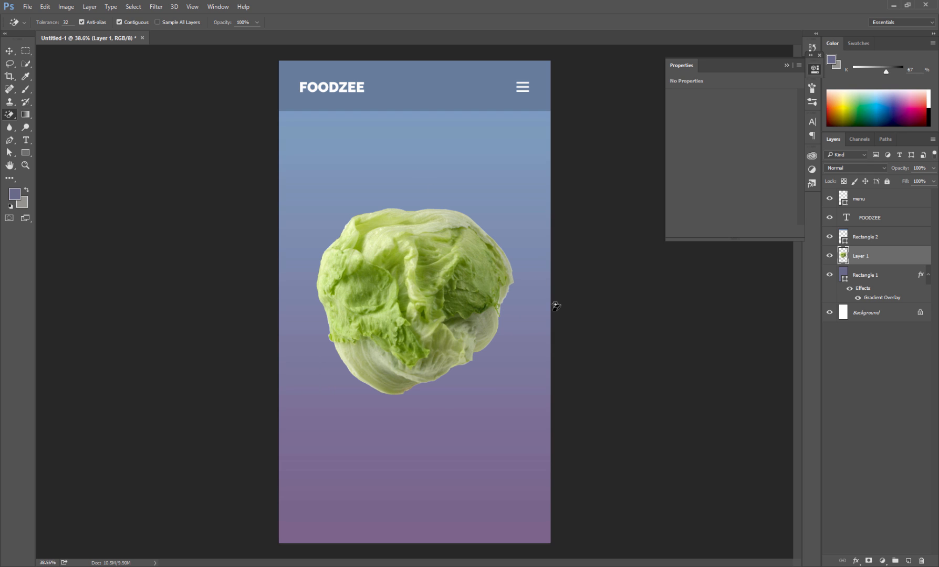
{"action": "left_click", "coordinate": [9, 50]}
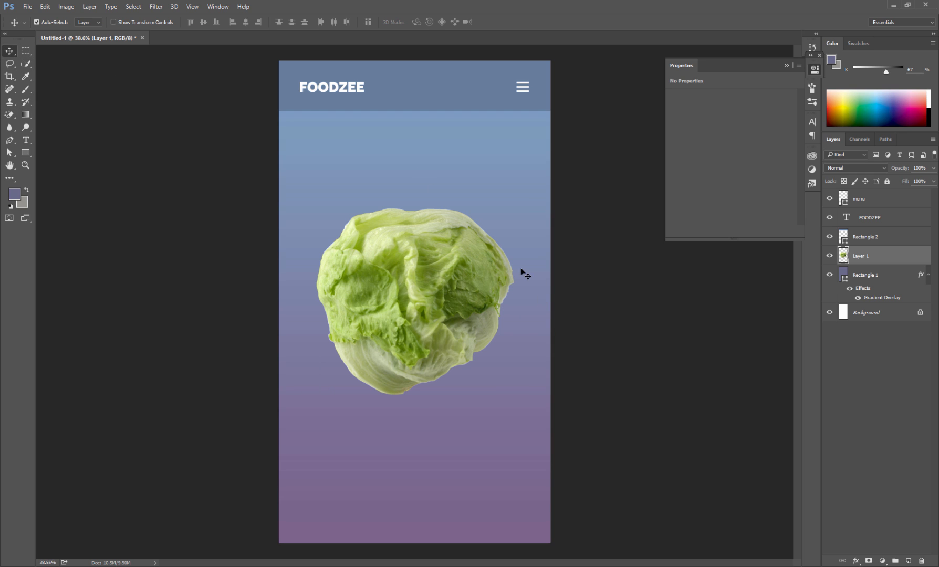
Step: Scale the lettuce image down to about 61% of its size around its centre and apply the transformation
{"action": "key", "text": "ctrl+t"}
{"action": "left_click_drag", "start_coordinate": [513, 209], "coordinate": [478, 249]}
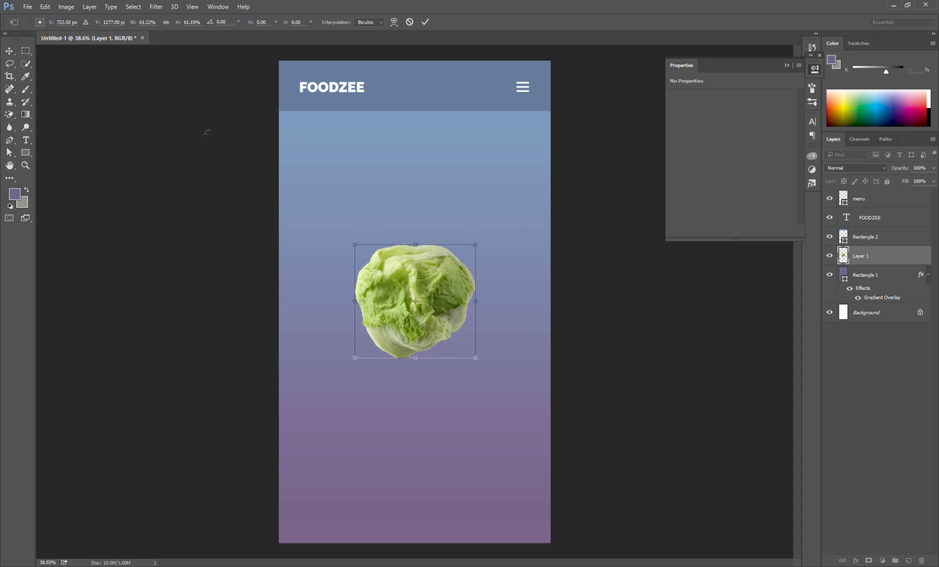
{"action": "left_click", "coordinate": [9, 51]}
{"action": "left_click", "coordinate": [421, 216]}
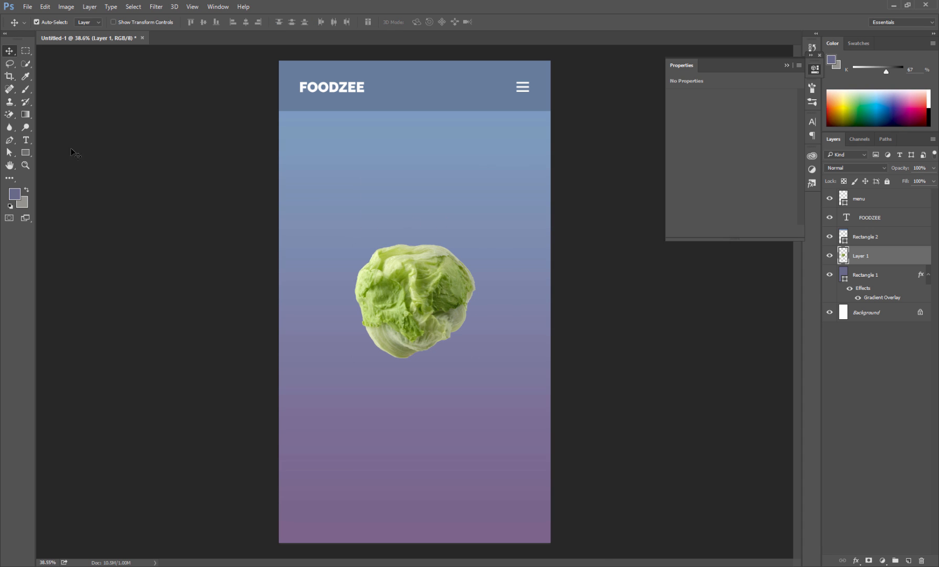
Step: Add a centred text box spanning the screen width above the lettuce, reading "LETTUCE" in Raleway Black 72 pt
{"action": "key", "text": "t"}
{"action": "scroll", "coordinate": [260, 185], "scroll_direction": "up", "scroll_amount": 1}
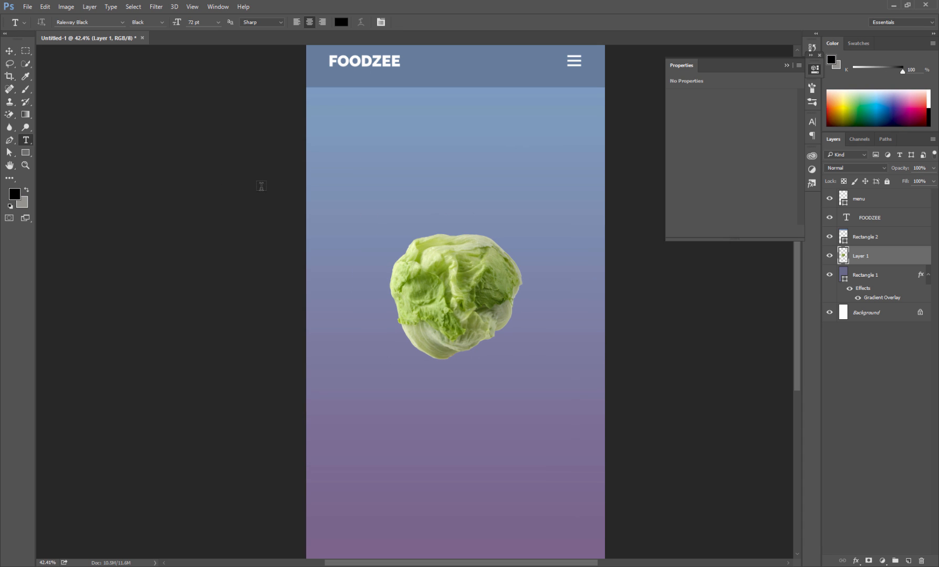
{"action": "left_click", "coordinate": [820, 54]}
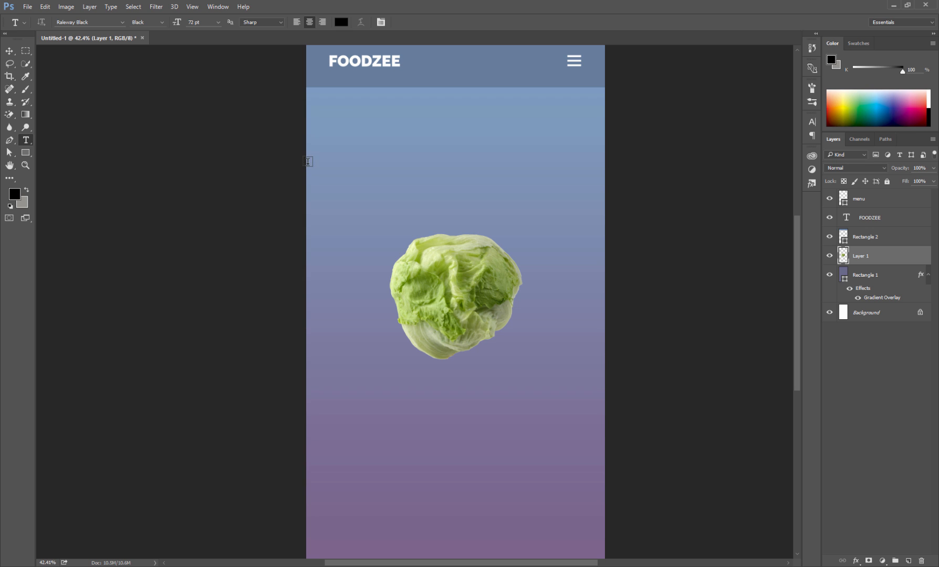
{"action": "left_click_drag", "start_coordinate": [307, 162], "coordinate": [605, 203]}
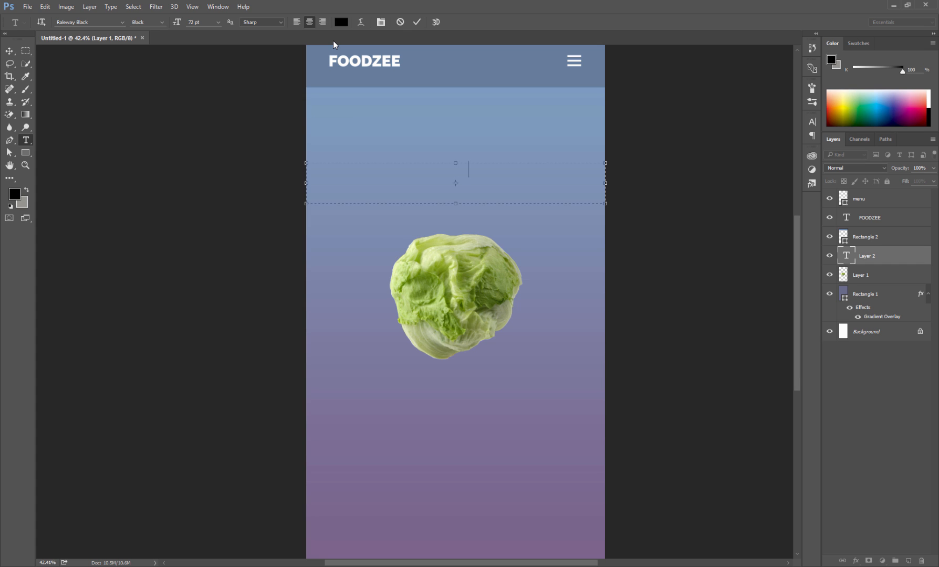
{"action": "type", "text": "LETTUCE"}
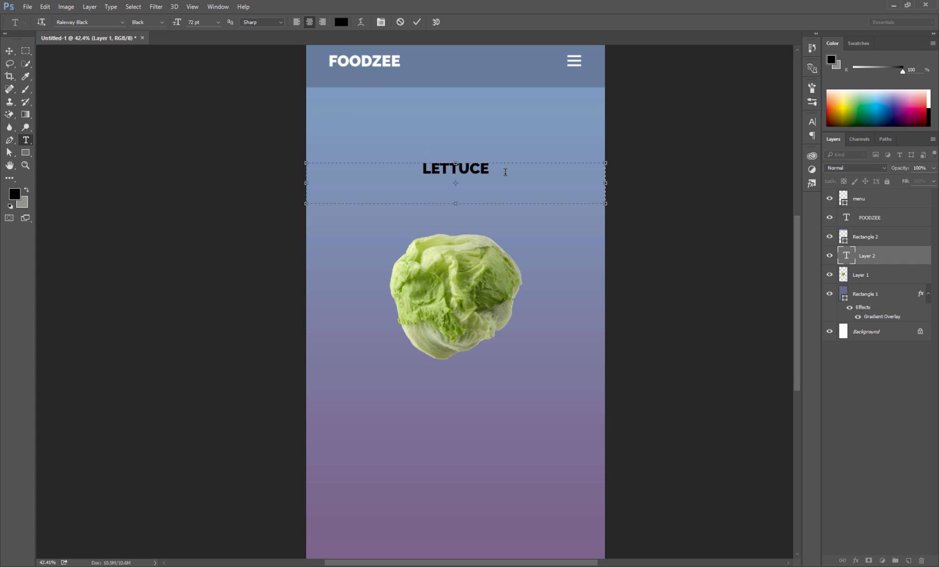
Step: Recolour the LETTUCE text to dark grey 1b1d1f and move it straight down to sit just above the lettuce image
{"action": "key", "text": "ctrl+a"}
{"action": "left_click", "coordinate": [341, 22]}
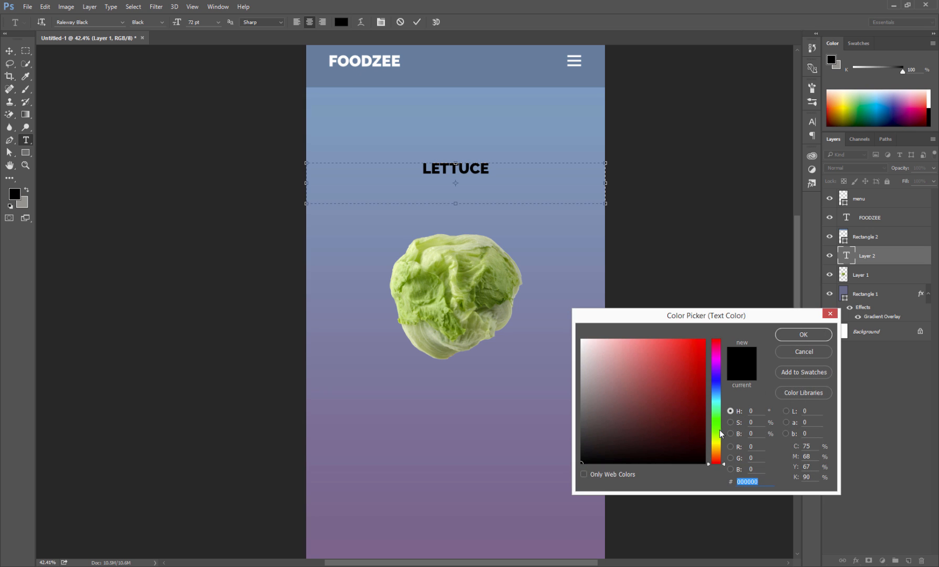
{"action": "left_click", "coordinate": [803, 352]}
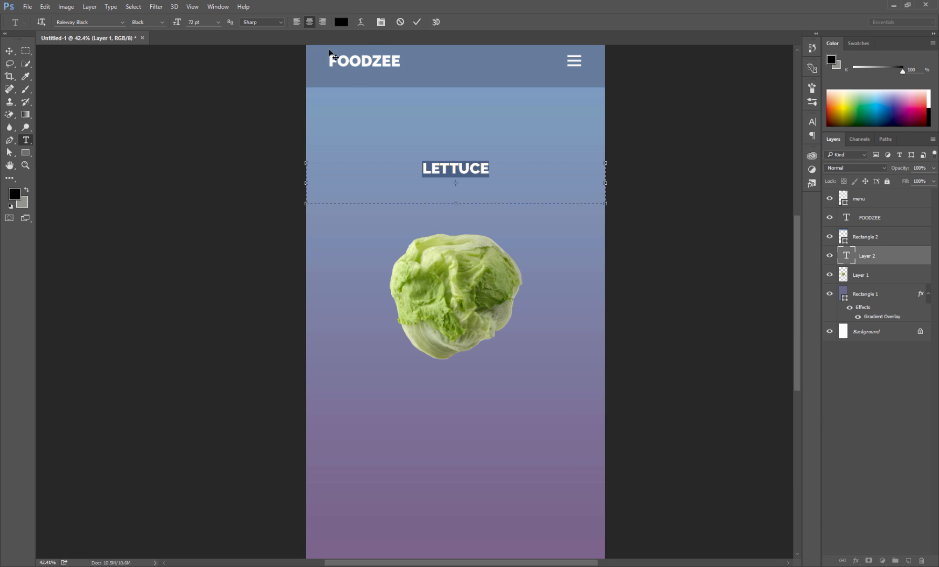
{"action": "left_click", "coordinate": [341, 22]}
{"action": "left_click", "coordinate": [482, 88]}
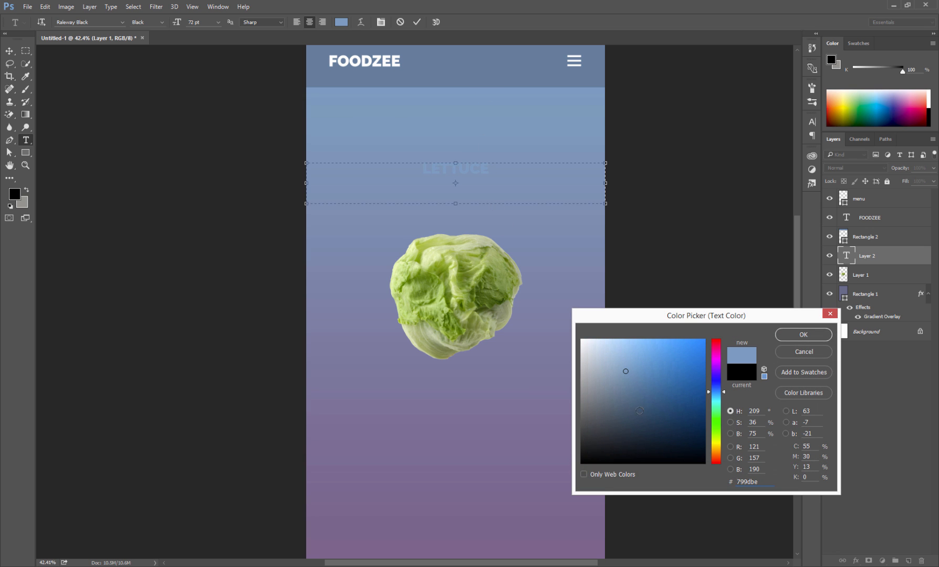
{"action": "left_click_drag", "start_coordinate": [625, 438], "coordinate": [598, 448]}
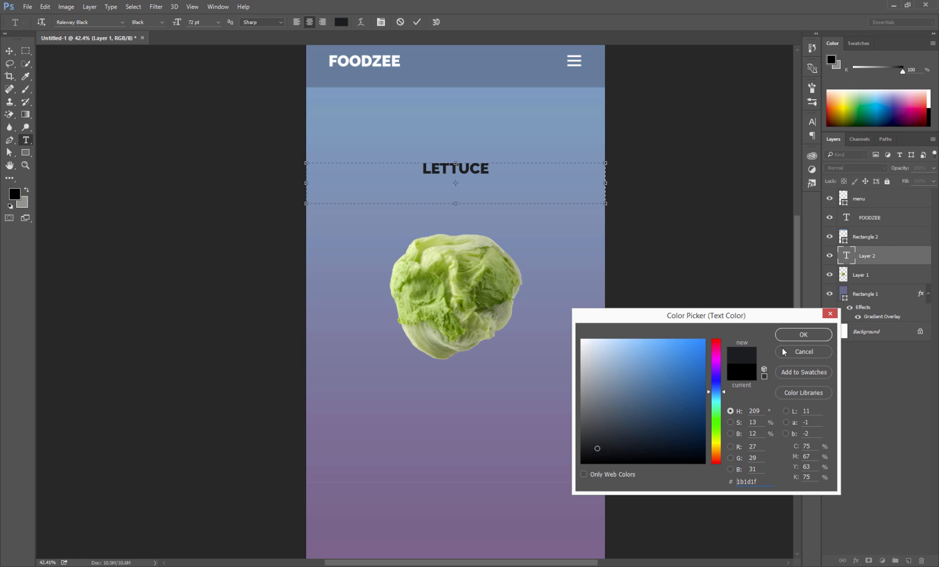
{"action": "key", "text": "Return"}
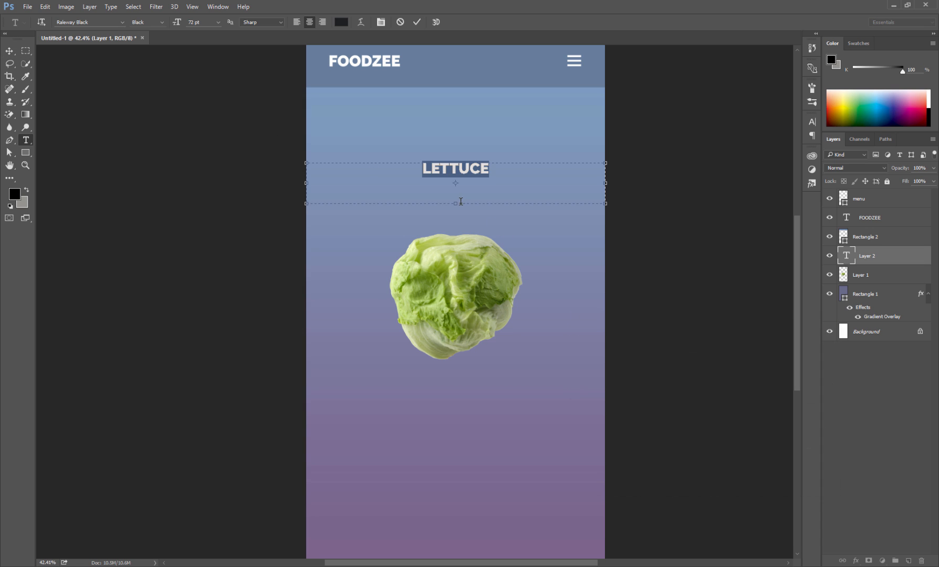
{"action": "left_click", "coordinate": [10, 50]}
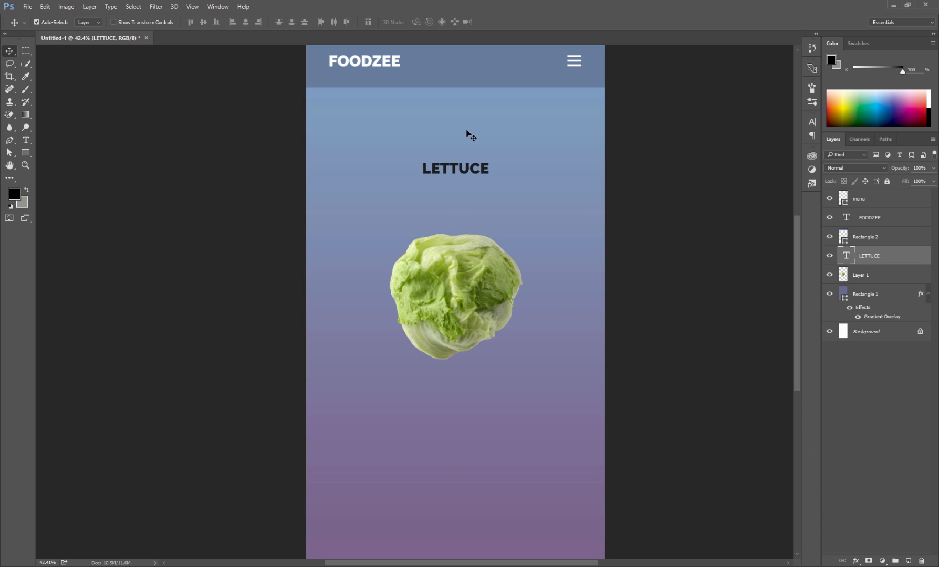
{"action": "left_click_drag", "start_coordinate": [469, 170], "coordinate": [486, 205]}
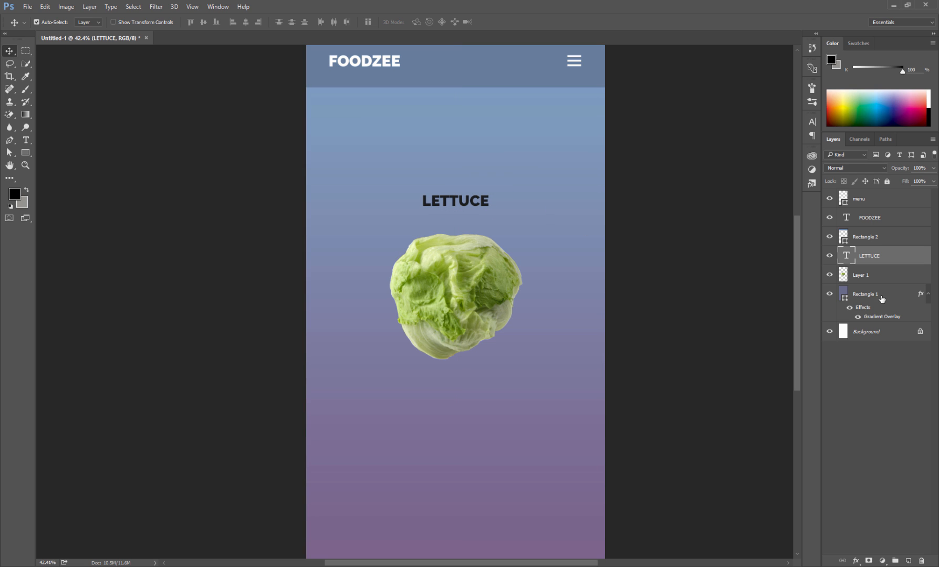
Step: Create a new layer and paint one black dab below the lettuce with a soft 464 px brush at 0% hardness
{"action": "key", "text": "ctrl+shift+alt+n"}
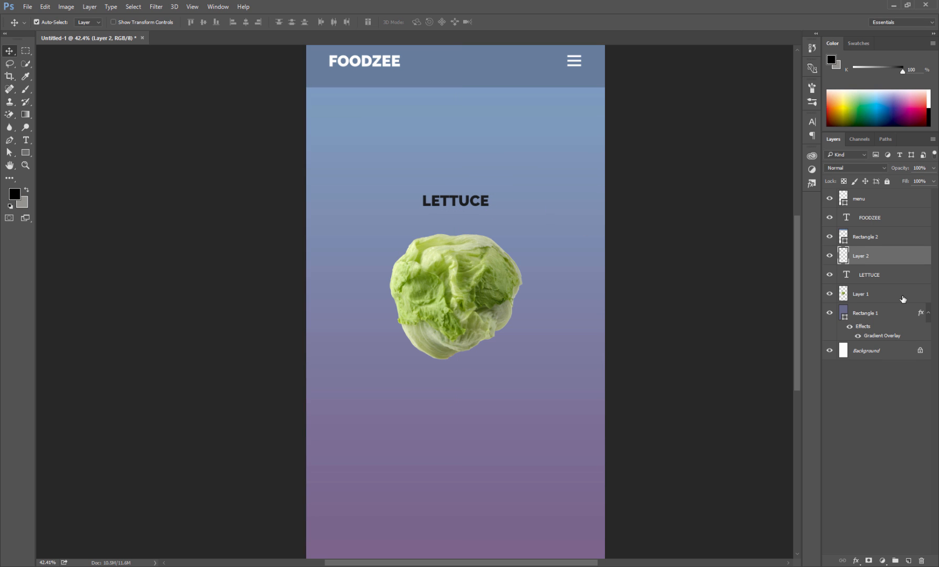
{"action": "left_click", "coordinate": [21, 116]}
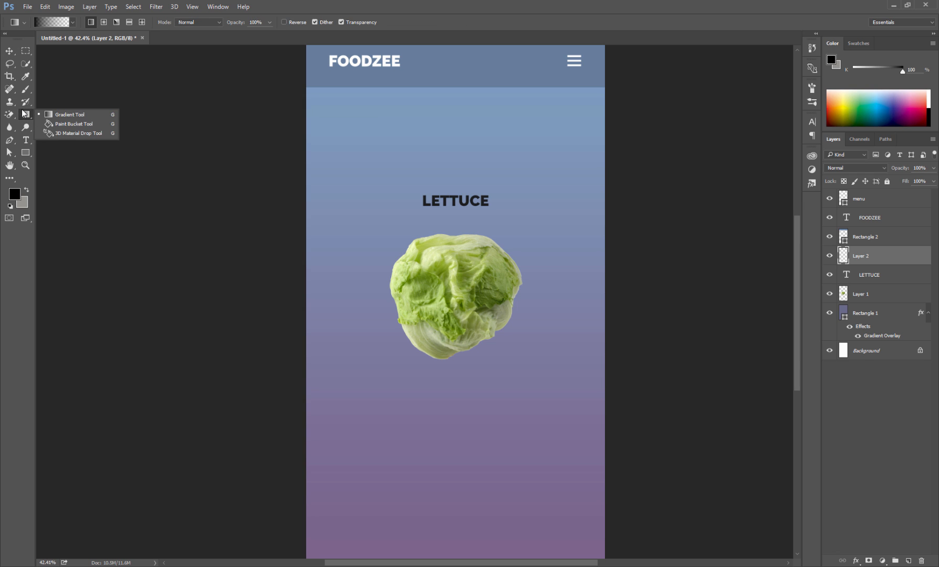
{"action": "left_click", "coordinate": [24, 77]}
{"action": "left_click", "coordinate": [24, 91]}
{"action": "left_click", "coordinate": [61, 90]}
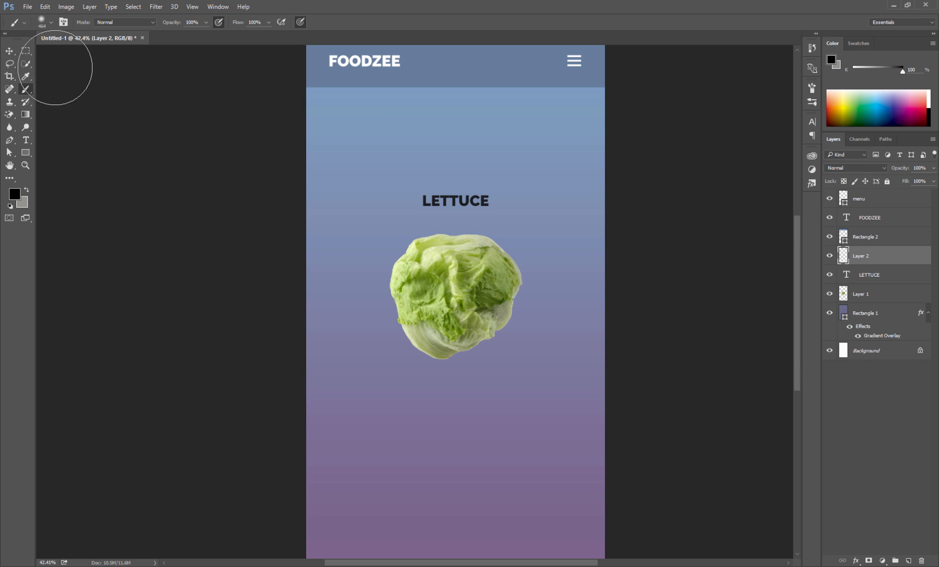
{"action": "left_click", "coordinate": [51, 21]}
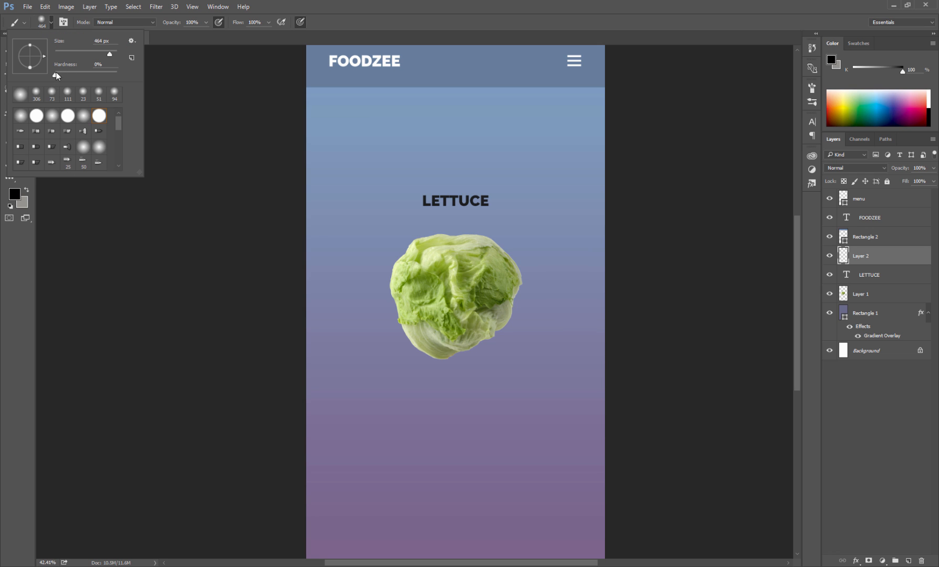
{"action": "left_click", "coordinate": [389, 35]}
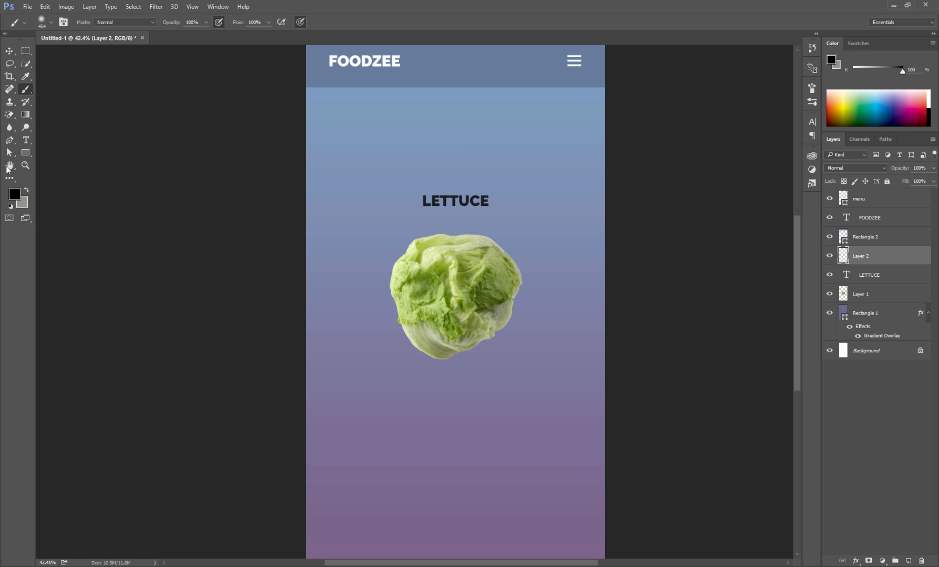
{"action": "left_click", "coordinate": [16, 193]}
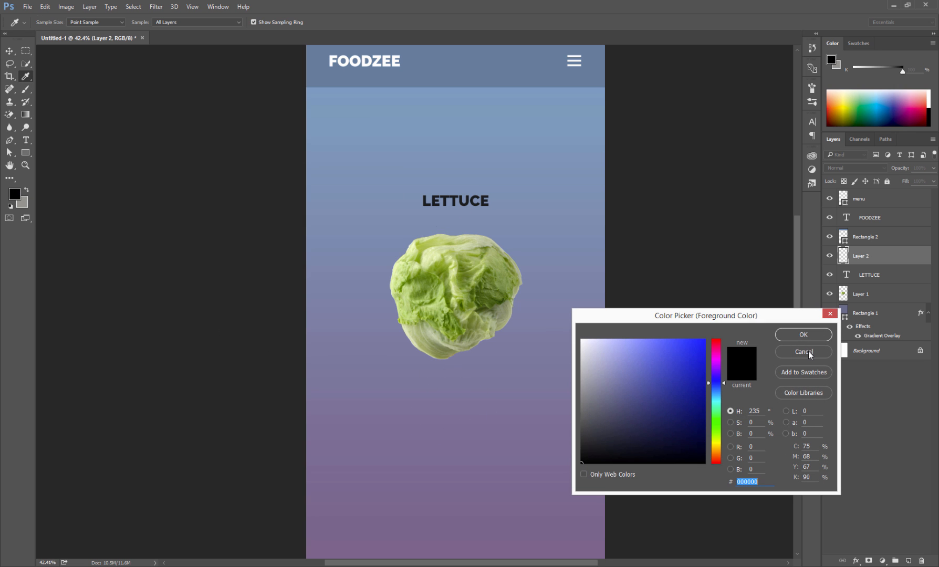
{"action": "left_click", "coordinate": [804, 353]}
{"action": "left_click", "coordinate": [453, 414]}
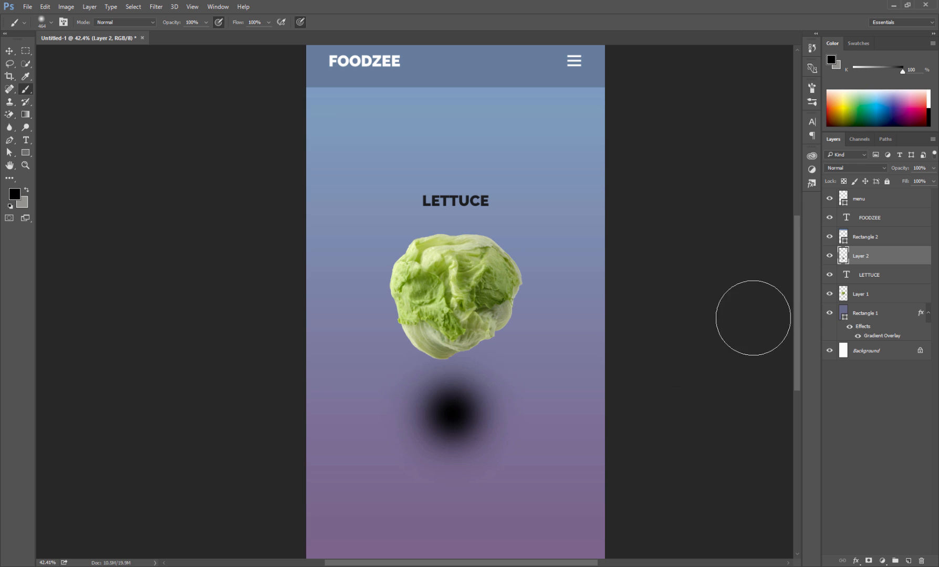
Step: Squash the black dab vertically to about 12% height to form a flat shadow just under the lettuce
{"action": "key", "text": "ctrl+t"}
{"action": "mouse_move", "coordinate": [452, 335]}
{"action": "left_mouse_down"}
{"action": "mouse_move", "coordinate": [458, 405]}
{"action": "mouse_move", "coordinate": [456, 377]}
{"action": "left_mouse_up"}
{"action": "left_click", "coordinate": [9, 51]}
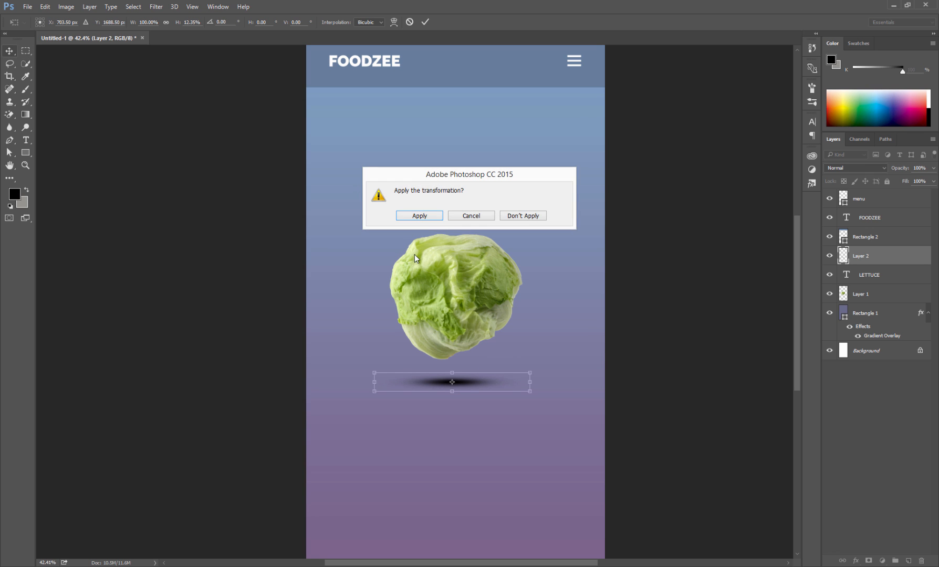
{"action": "left_click", "coordinate": [419, 215]}
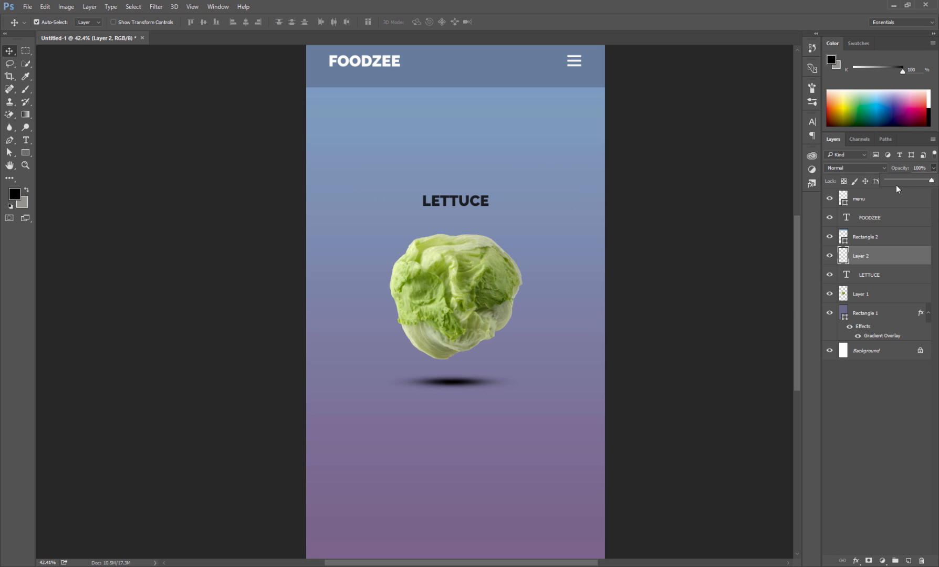
Step: Lower the squashed dab's layer opacity to about 25% and rename the layer "shadow"
{"action": "left_click_drag", "start_coordinate": [898, 189], "coordinate": [895, 182]}
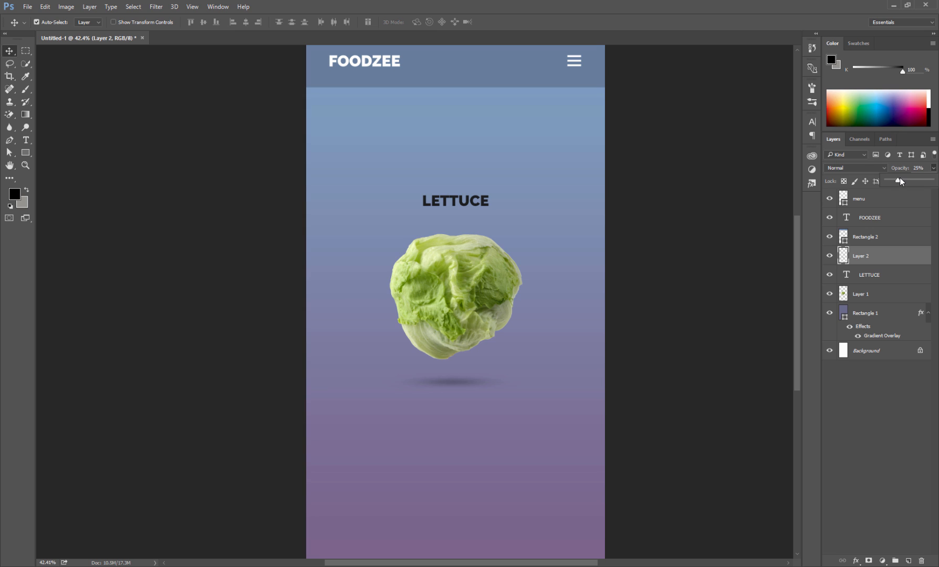
{"action": "left_click", "coordinate": [890, 263]}
{"action": "double_click", "coordinate": [864, 257]}
{"action": "type", "text": "shadow"}
{"action": "key", "text": "Return"}
Step: Create a new layer directly above Rectangle 1 and select a full-width band from above the LETTUCE text to below the shadow
{"action": "left_click", "coordinate": [872, 310]}
{"action": "key", "text": "ctrl+shift+alt+n"}
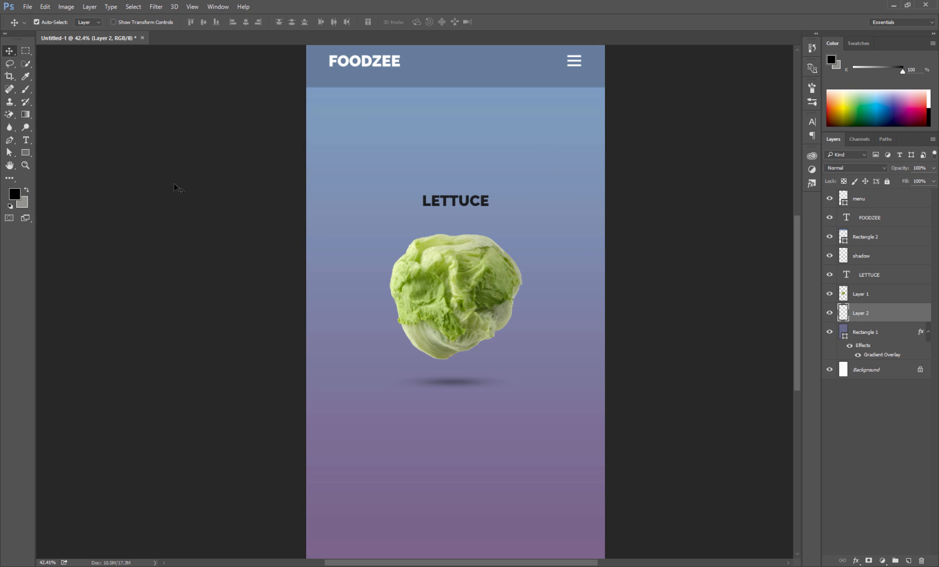
{"action": "left_click_drag", "start_coordinate": [27, 52], "coordinate": [45, 52]}
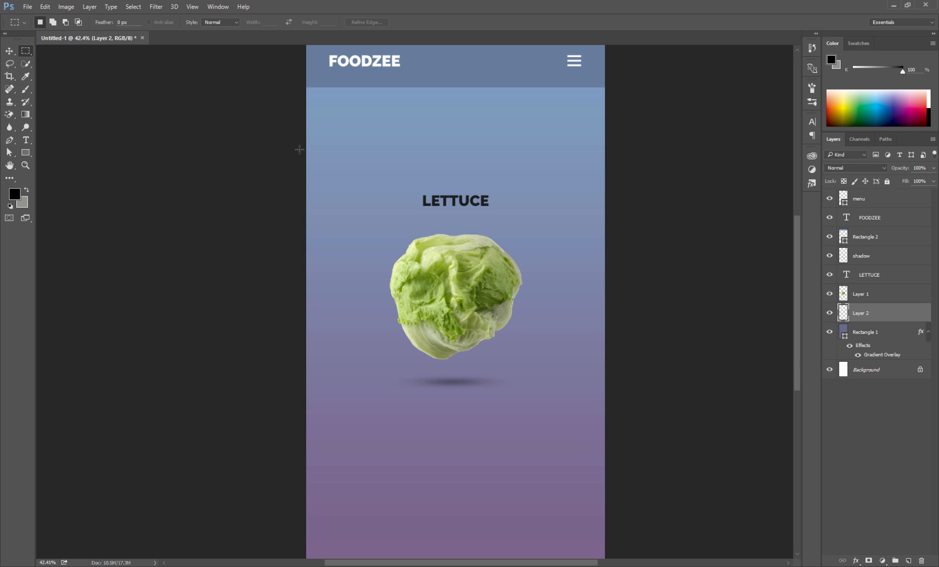
{"action": "left_click_drag", "start_coordinate": [296, 152], "coordinate": [676, 406]}
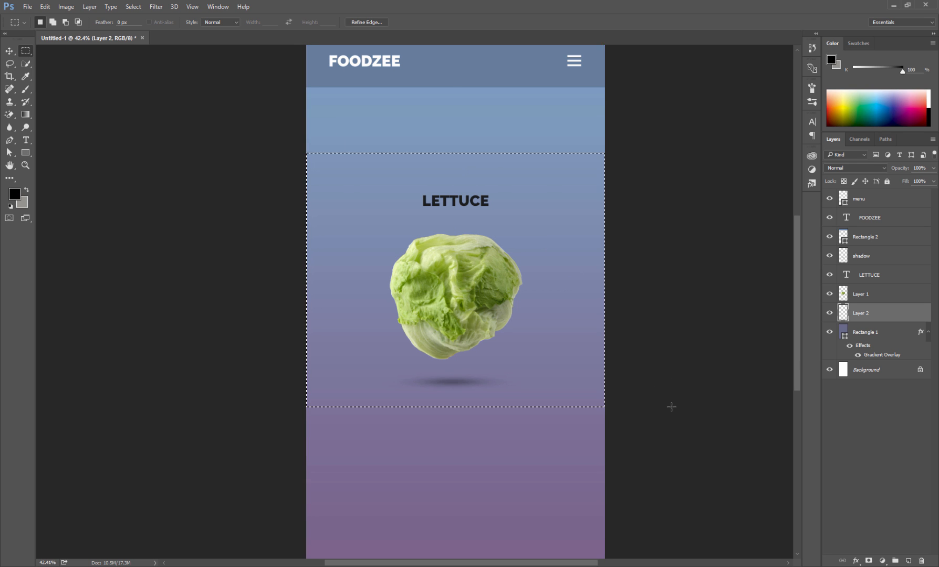
Step: Fill the selected band with a black-to-transparent gradient fading upward, deselect it, and set the layer opacity to 14%
{"action": "left_click_drag", "start_coordinate": [27, 116], "coordinate": [79, 115]}
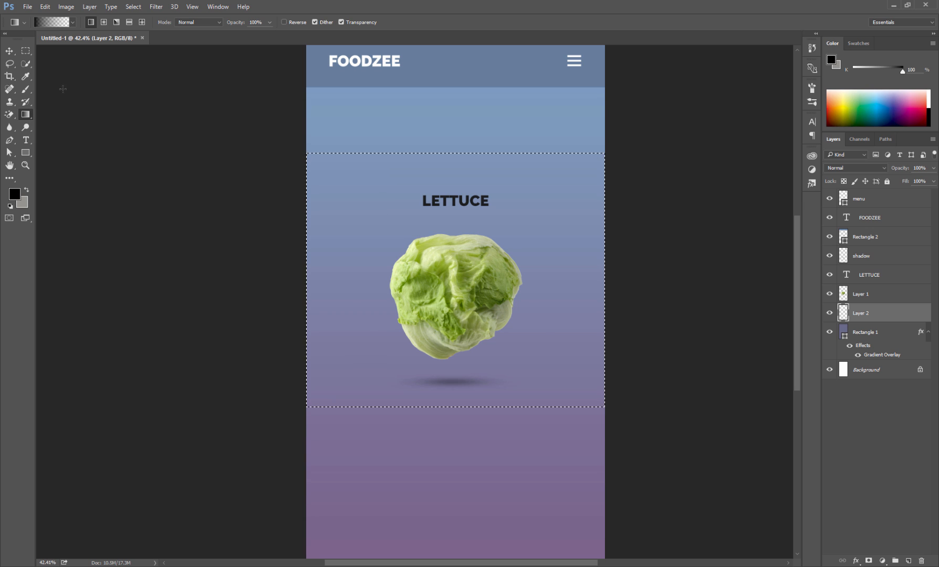
{"action": "left_click", "coordinate": [72, 22]}
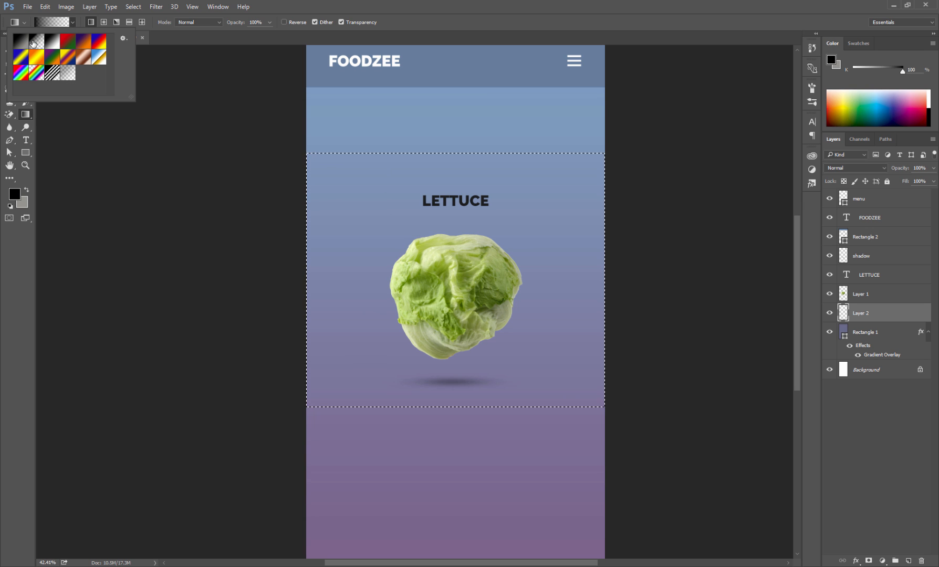
{"action": "left_click", "coordinate": [541, 14]}
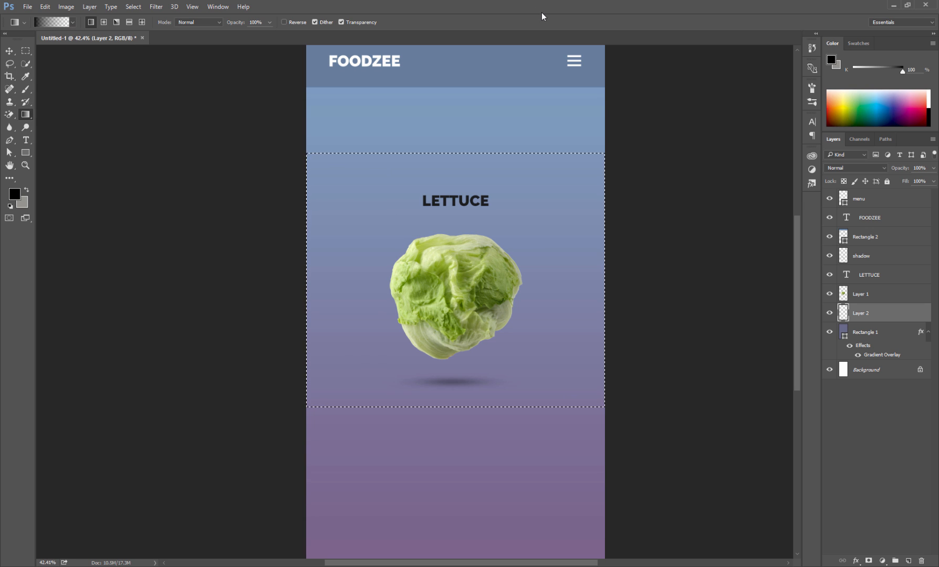
{"action": "left_click_drag", "start_coordinate": [453, 378], "coordinate": [453, 205]}
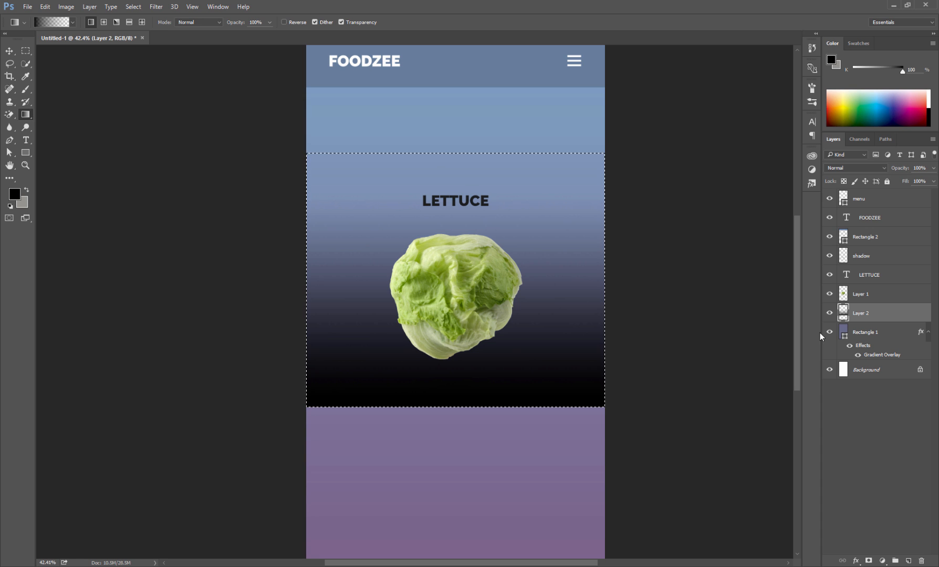
{"action": "key", "text": "ctrl+d"}
{"action": "left_click", "coordinate": [934, 181]}
{"action": "left_click_drag", "start_coordinate": [900, 178], "coordinate": [893, 179]}
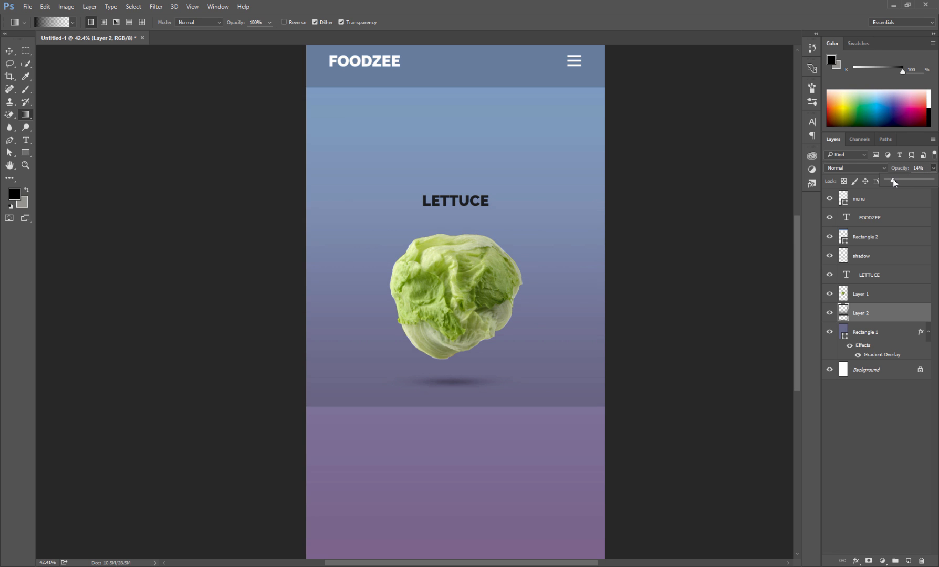
Step: Duplicate the gradient band layer, then flip the copy vertically and squash it to about 11% height directly beneath the original band
{"action": "right_click", "coordinate": [861, 317]}
{"action": "left_click", "coordinate": [761, 164]}
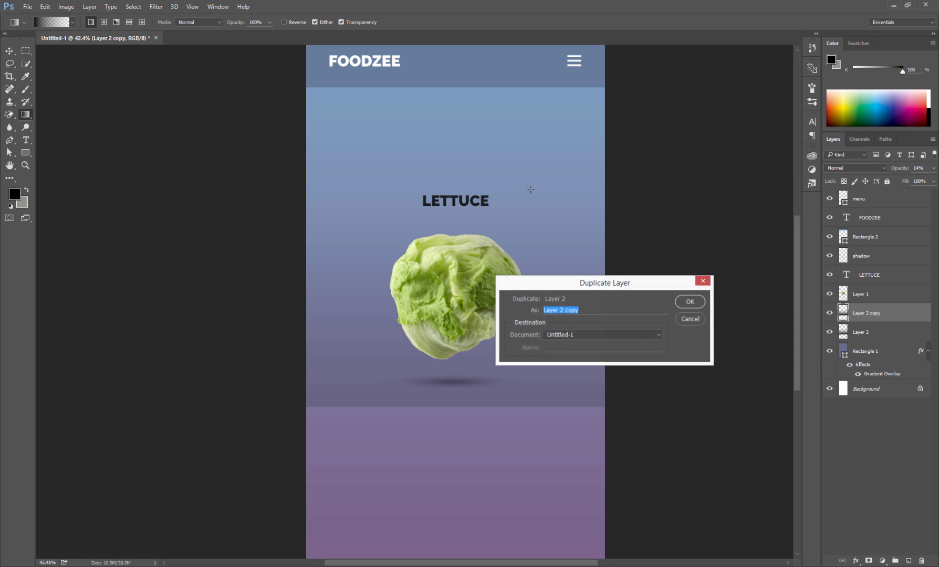
{"action": "key", "text": "Return"}
{"action": "key", "text": "ctrl+t"}
{"action": "left_click_drag", "start_coordinate": [455, 196], "coordinate": [483, 430]}
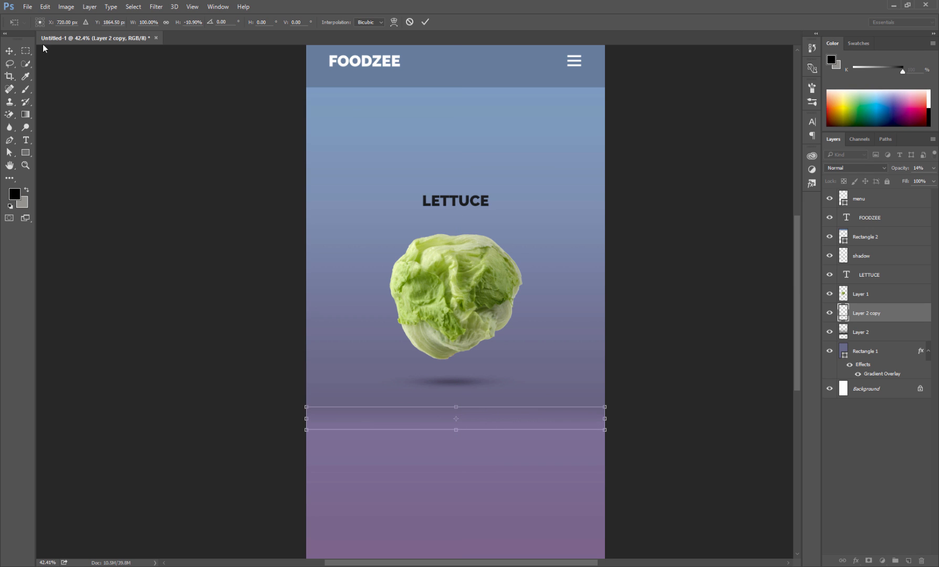
{"action": "left_click", "coordinate": [9, 51]}
{"action": "left_click", "coordinate": [413, 214]}
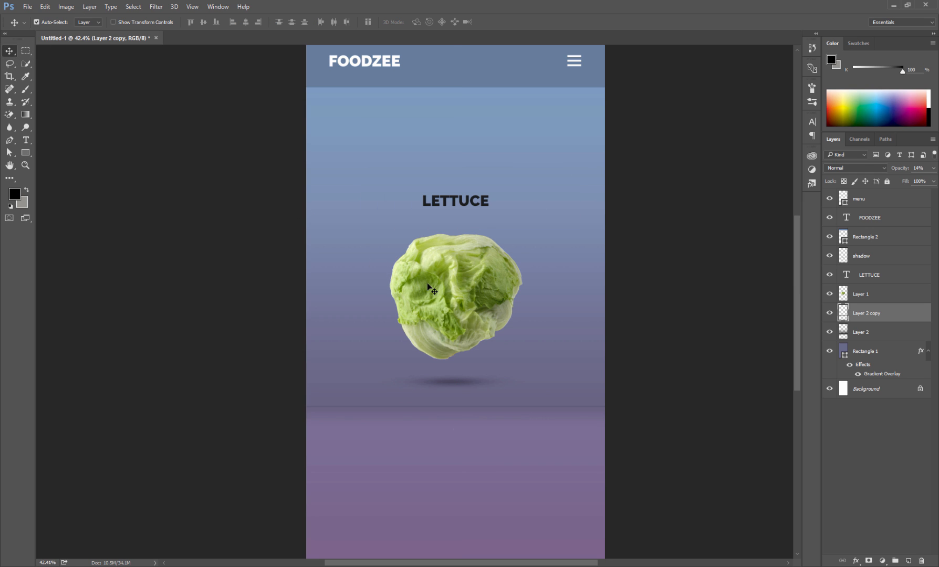
Step: Close the thin seam between the two gradient bands and merge Layer 2 and its copy into one layer
{"action": "key", "text": "z"}
{"action": "left_click_drag", "start_coordinate": [455, 425], "coordinate": [460, 400]}
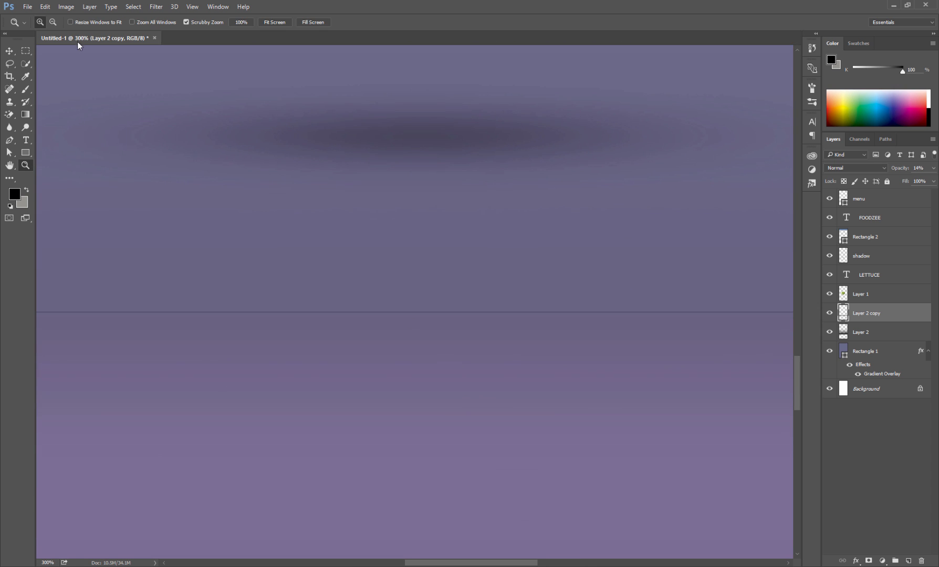
{"action": "left_click", "coordinate": [7, 52]}
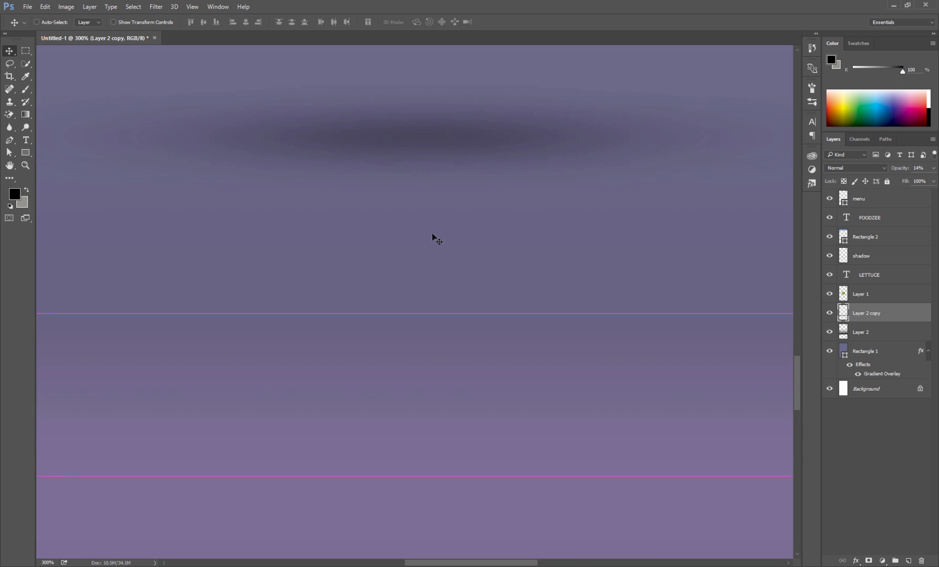
{"action": "key", "text": "ctrl+1"}
{"action": "left_click", "coordinate": [885, 333], "text": "shift"}
{"action": "key", "text": "ctrl+e"}
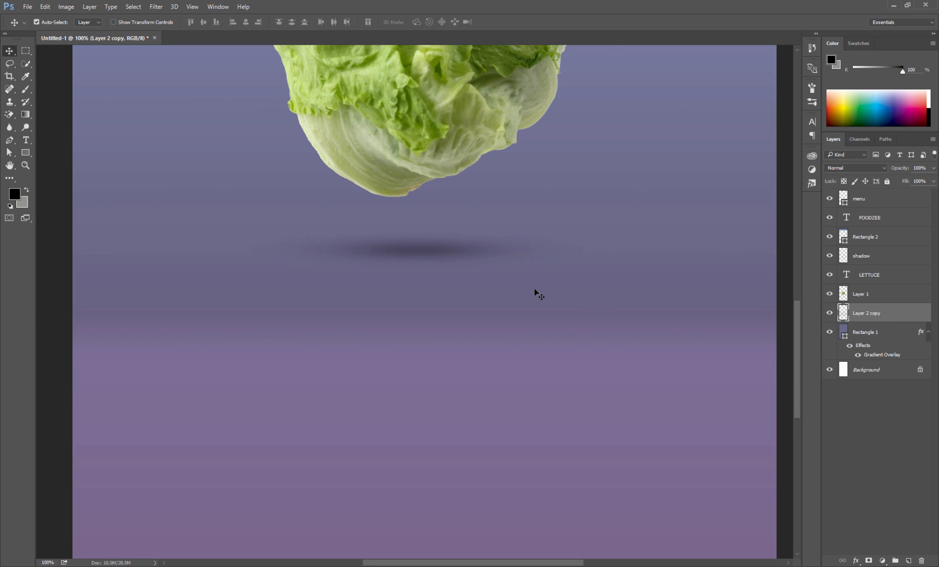
Step: Move the merged gradient band straight up so its lower edge sits around the level of the lettuce's shadow
{"action": "key", "text": "ctrl+0"}
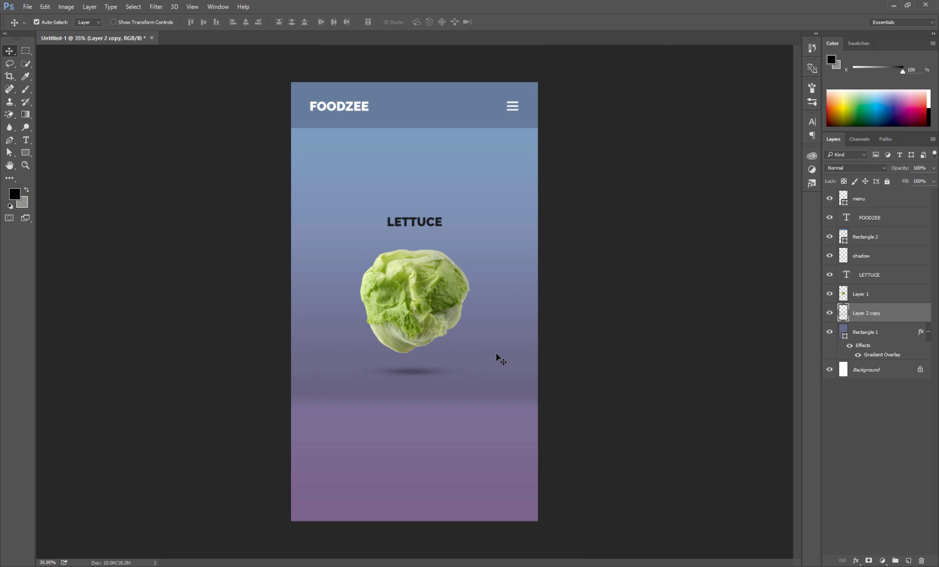
{"action": "left_click_drag", "start_coordinate": [497, 354], "coordinate": [496, 315]}
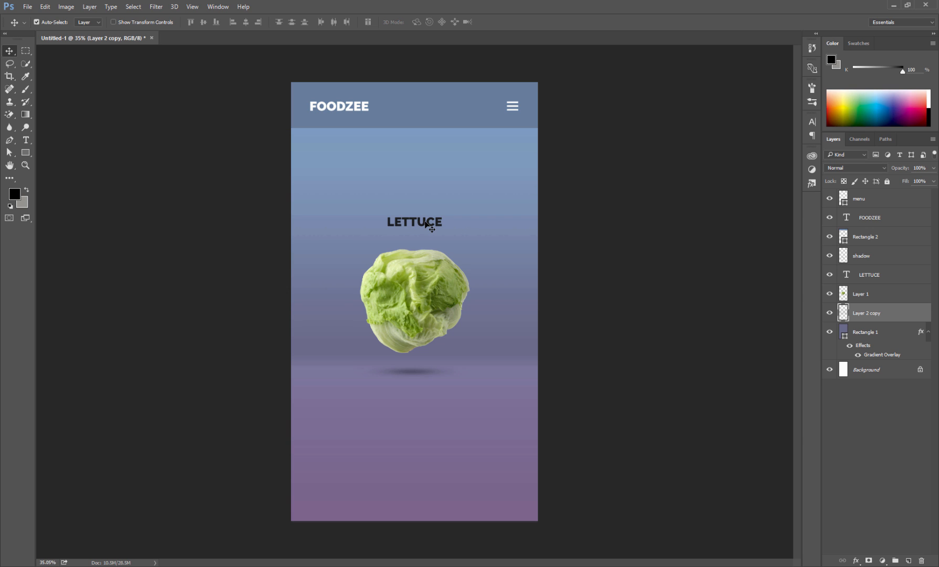
Step: Save the document in Photoshop PSD format under the file name mockups
{"action": "key", "text": "ctrl+s"}
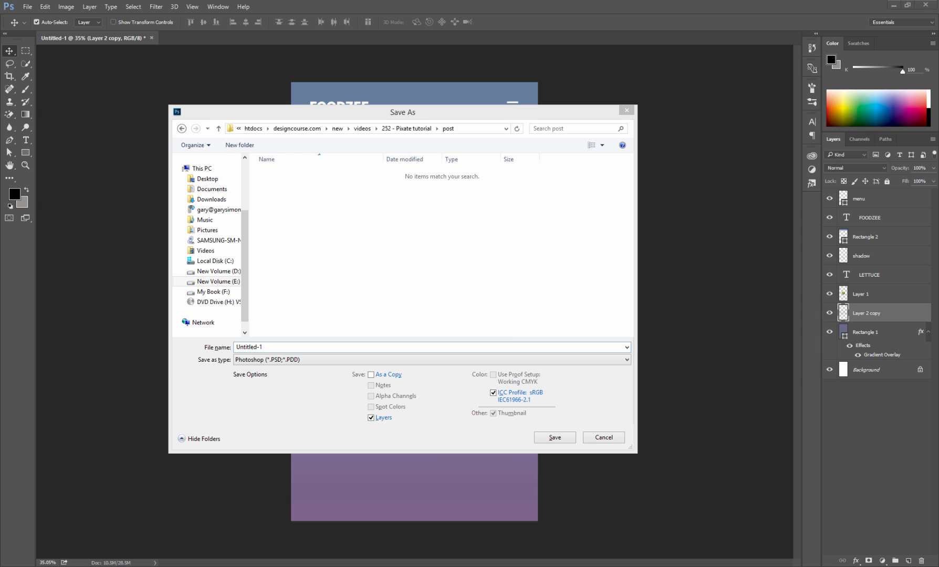
{"action": "type", "text": "mockups"}
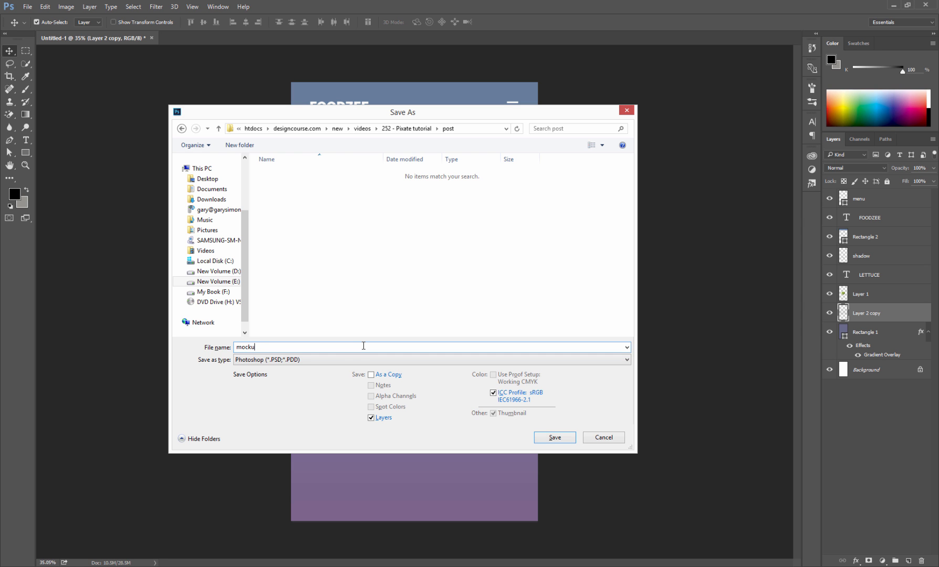
{"action": "key", "text": "Return"}
{"action": "key", "text": "Return"}
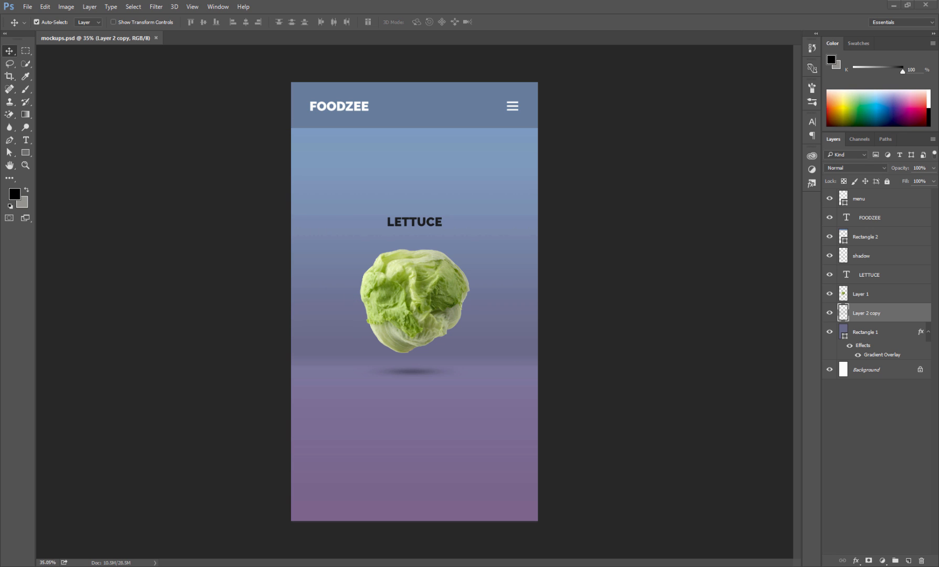
Step: Add a 1440 × 2560 px artboard beside the existing design with the Artboard tool
{"action": "left_click", "coordinate": [9, 51]}
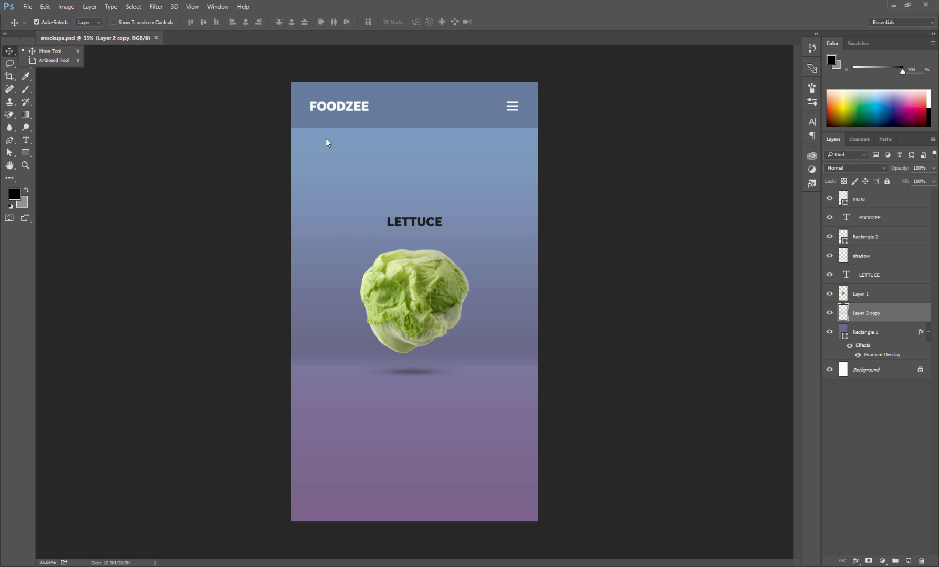
{"action": "left_click", "coordinate": [50, 60]}
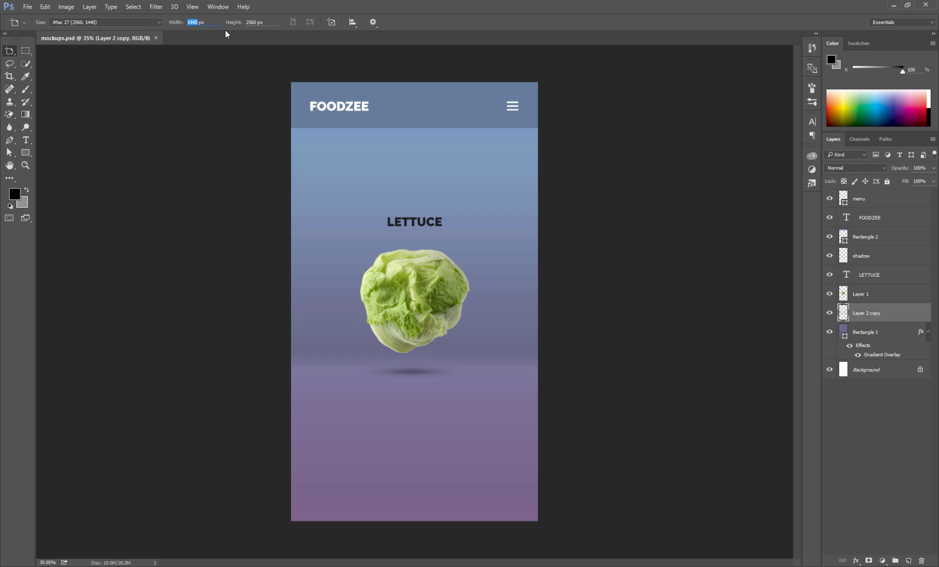
{"action": "left_click_drag", "start_coordinate": [258, 21], "coordinate": [245, 24]}
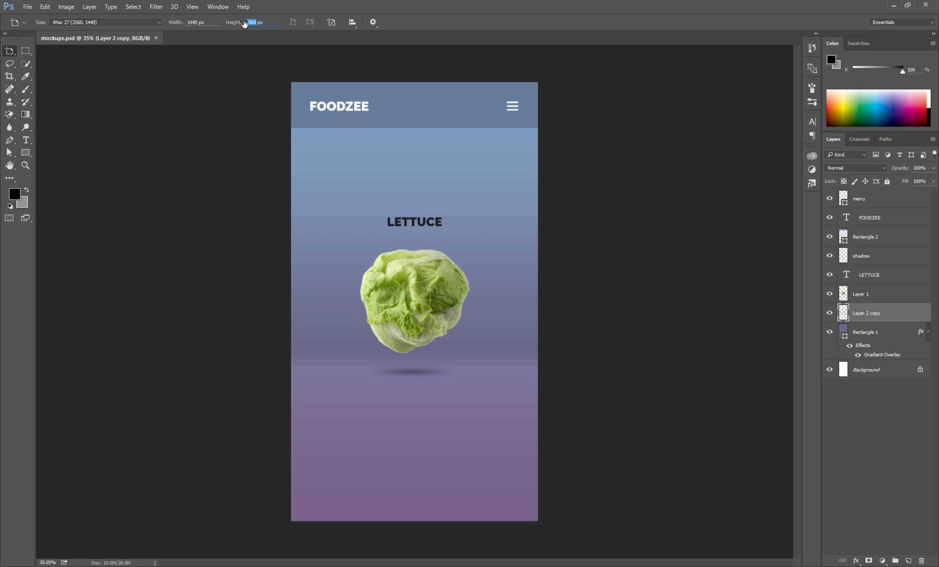
{"action": "left_click", "coordinate": [331, 22]}
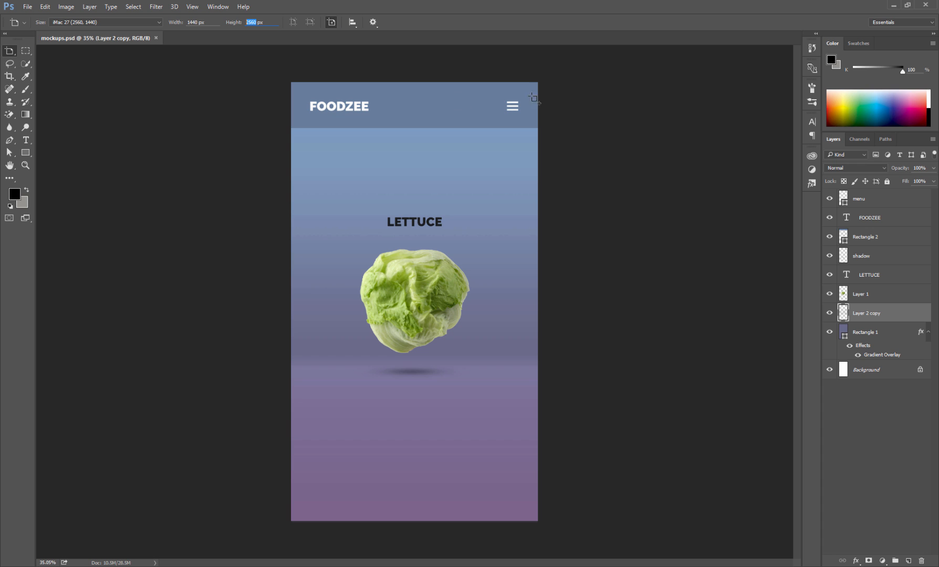
{"action": "left_click", "coordinate": [564, 85]}
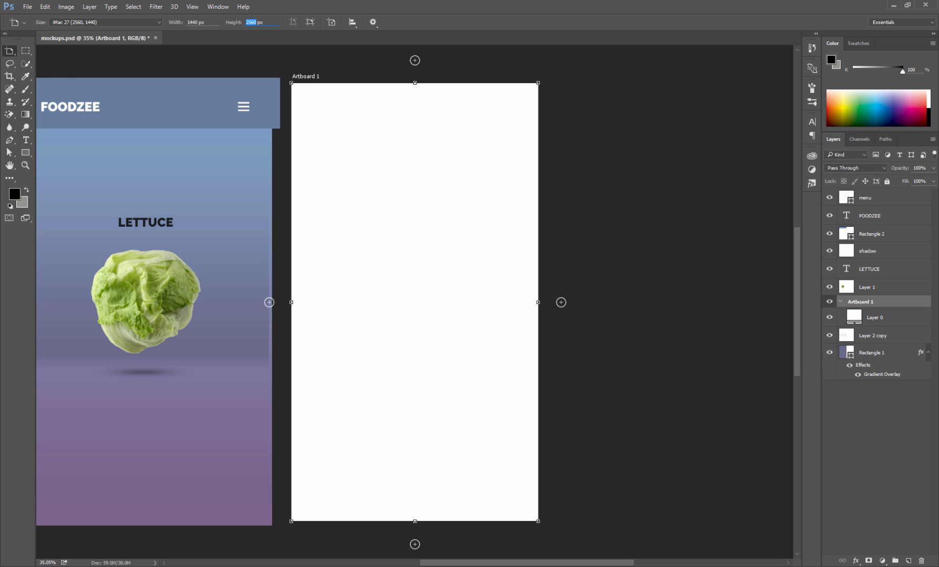
{"action": "key", "text": "Return"}
Step: Move Artboard 1 with its Layer 0 to the end of the layer stack, below Rectangle 1
{"action": "left_click", "coordinate": [889, 317]}
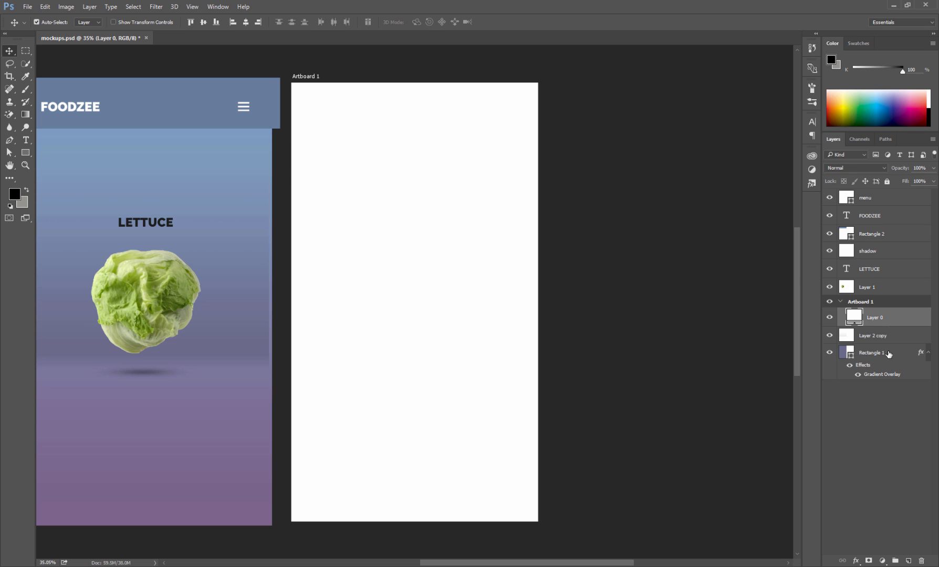
{"action": "left_click", "coordinate": [871, 301]}
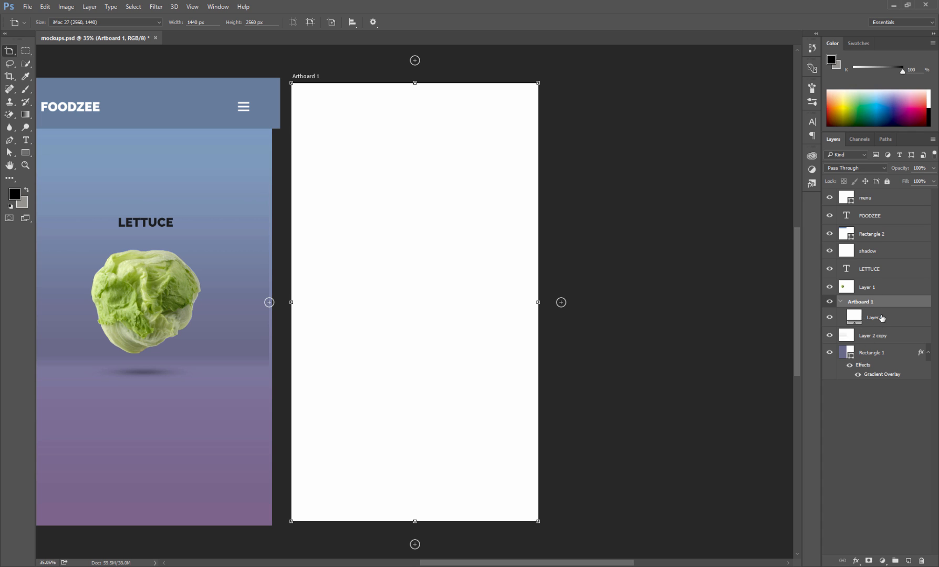
{"action": "left_click", "coordinate": [840, 301]}
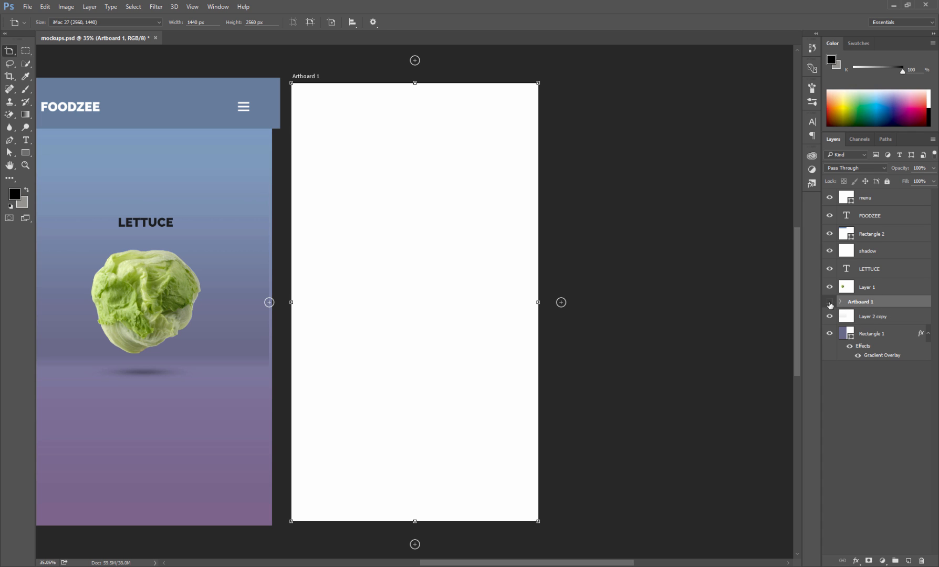
{"action": "left_click", "coordinate": [829, 303]}
{"action": "left_click", "coordinate": [831, 304]}
{"action": "left_click", "coordinate": [841, 301]}
{"action": "left_click_drag", "start_coordinate": [874, 302], "coordinate": [881, 376]}
{"action": "key", "text": "v"}
{"action": "left_click", "coordinate": [880, 372]}
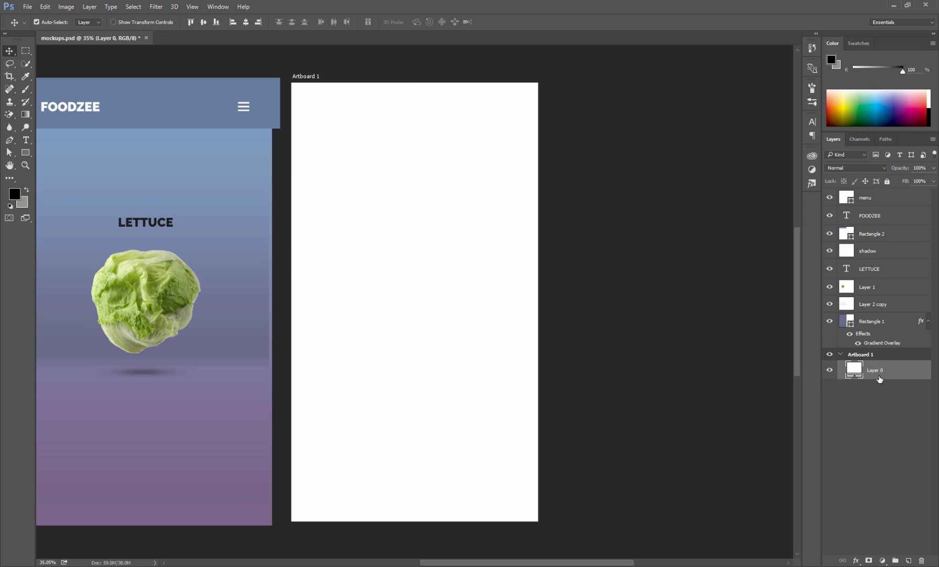
Step: Move all design layers from Rectangle 1 up to menu into Artboard 1 above Layer 0, and align the design to fill the artboard
{"action": "left_click", "coordinate": [868, 323]}
{"action": "left_click", "coordinate": [869, 205], "text": "shift"}
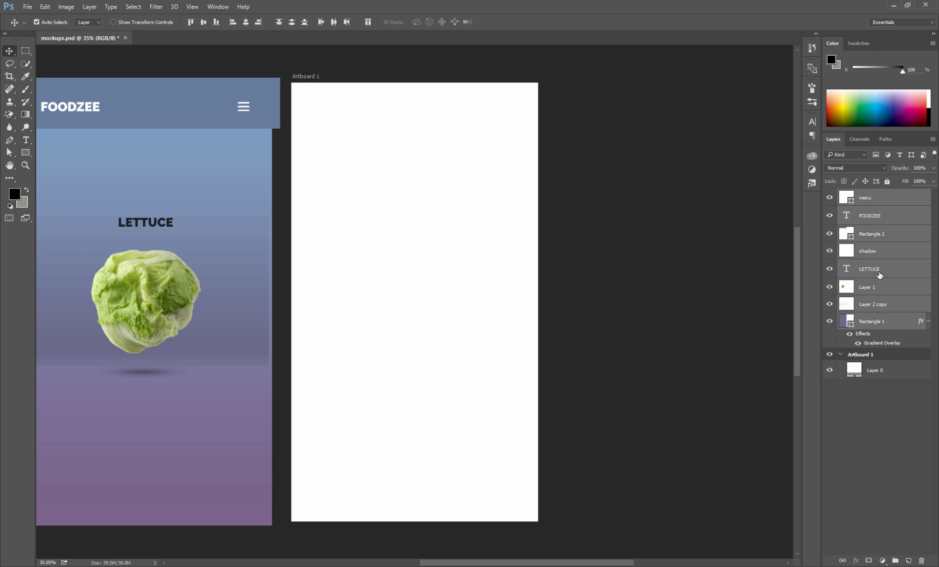
{"action": "left_click_drag", "start_coordinate": [871, 322], "coordinate": [850, 356]}
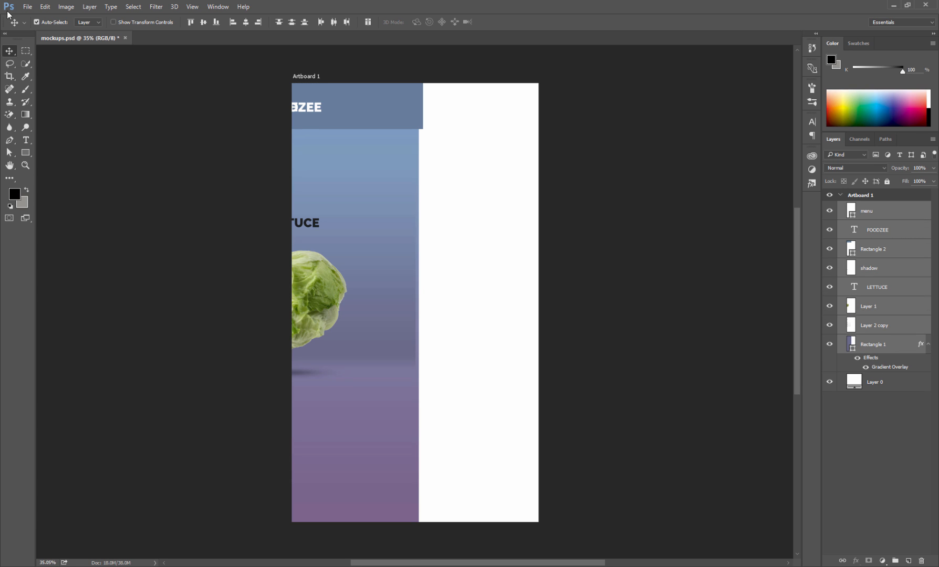
{"action": "left_click", "coordinate": [41, 22]}
{"action": "left_click_drag", "start_coordinate": [360, 174], "coordinate": [471, 173]}
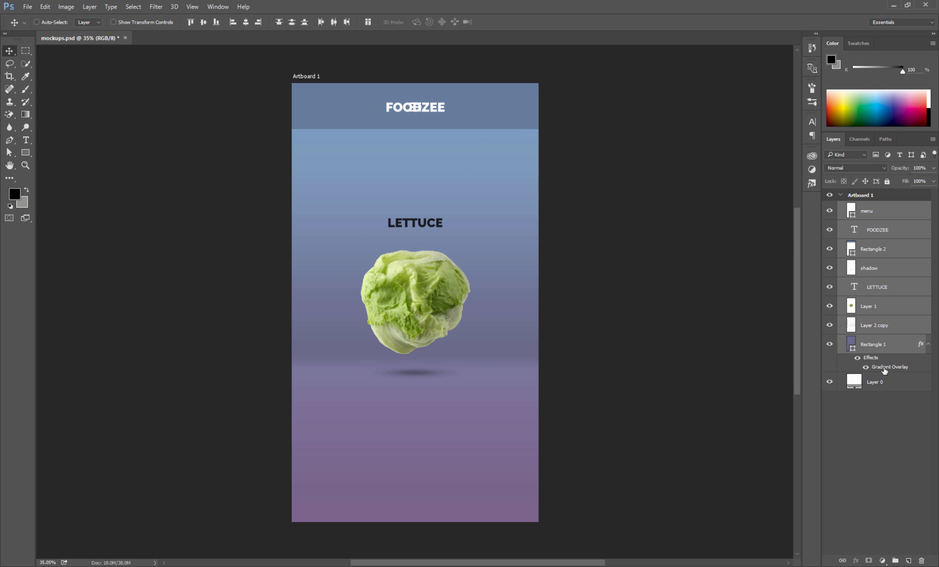
Step: Reposition the FOODZEE text at the left end of the header and the menu icon at its right end
{"action": "left_click", "coordinate": [882, 290]}
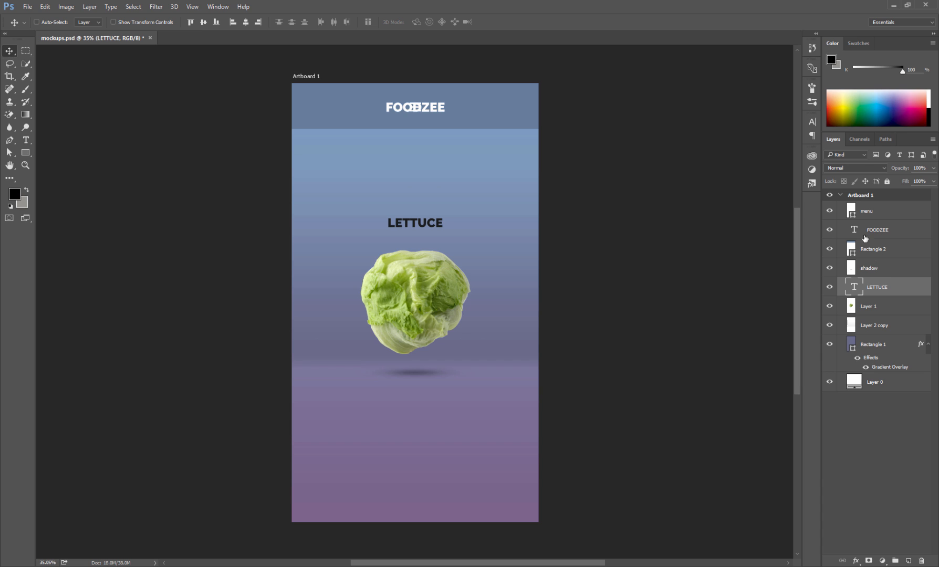
{"action": "left_click", "coordinate": [875, 232]}
{"action": "left_click_drag", "start_coordinate": [398, 113], "coordinate": [320, 111]}
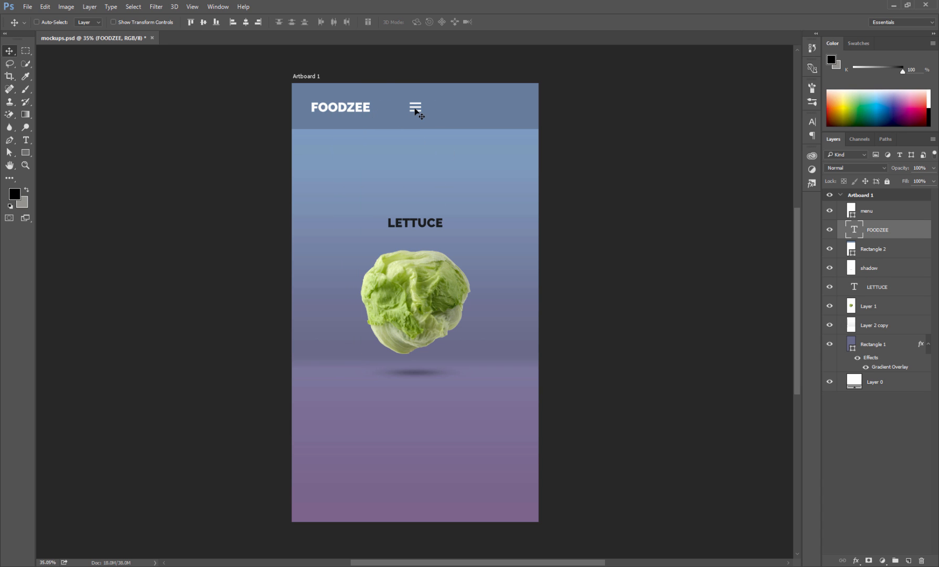
{"action": "left_click", "coordinate": [873, 213]}
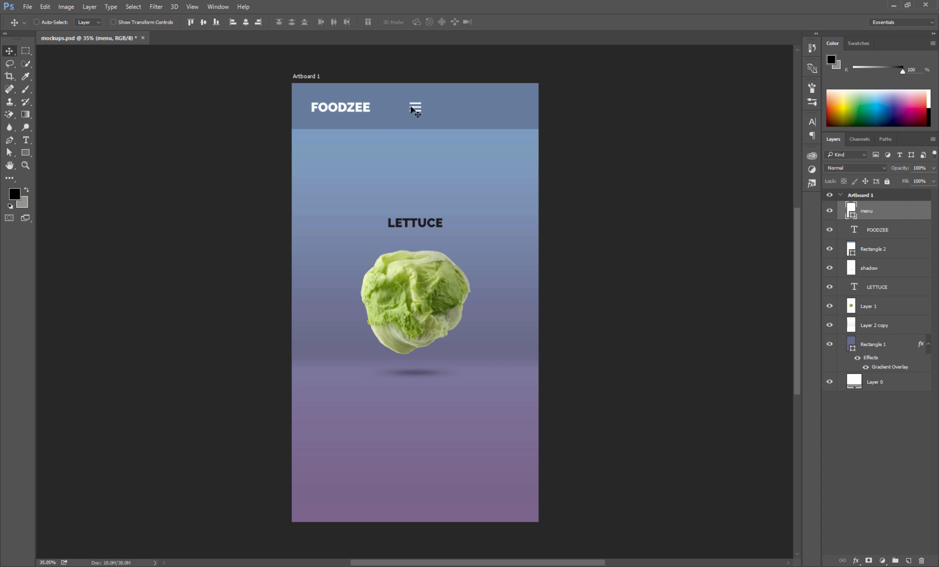
{"action": "left_click_drag", "start_coordinate": [416, 107], "coordinate": [573, 109]}
Step: Rename Artboard 1 as "Screen 1"
{"action": "double_click", "coordinate": [830, 195]}
{"action": "left_click", "coordinate": [867, 196]}
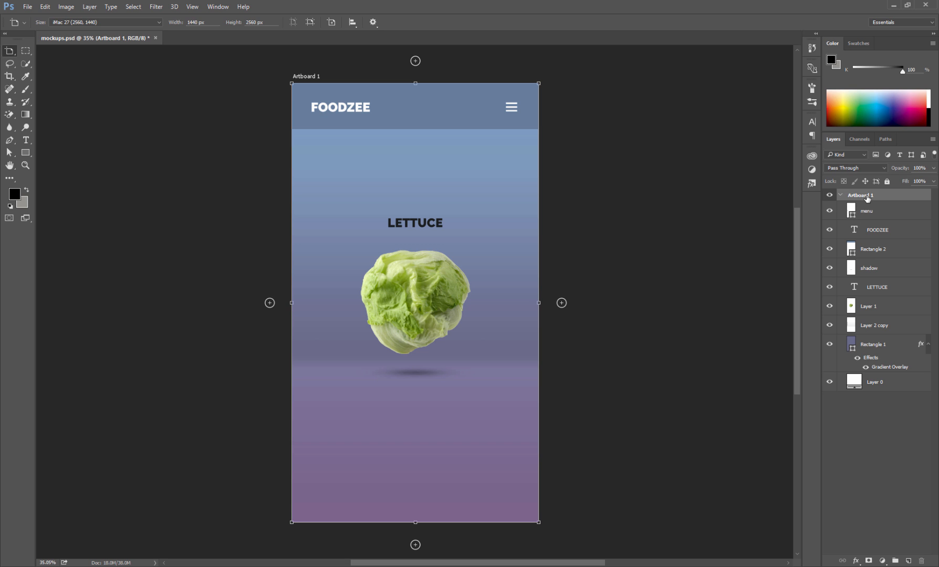
{"action": "double_click", "coordinate": [870, 196]}
{"action": "type", "text": "screen 1"}
{"action": "key", "text": "Return"}
Step: Duplicate the Screen 1 artboard with all its contents within mockups.psd, discarding any newly added blank artboard
{"action": "left_click", "coordinate": [562, 303]}
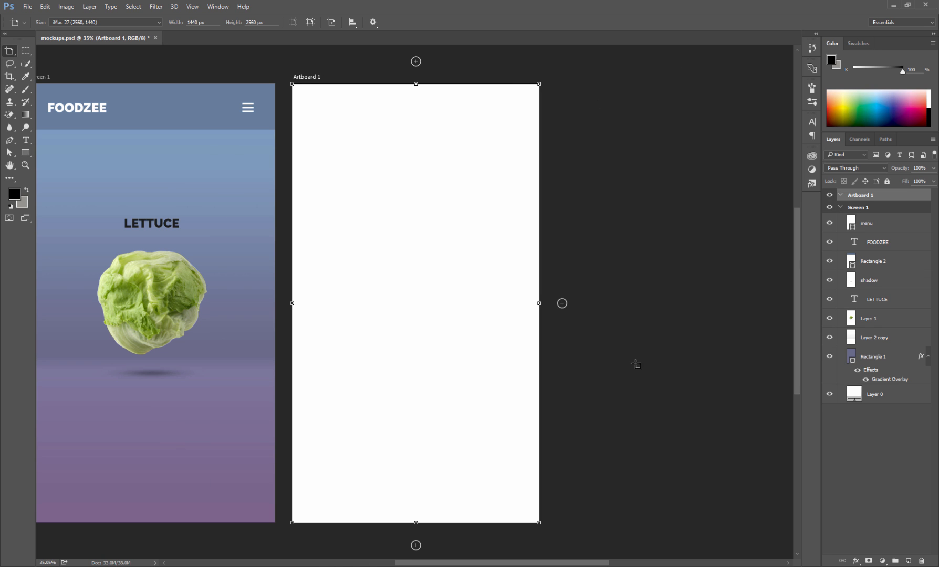
{"action": "key", "text": "ctrl+z"}
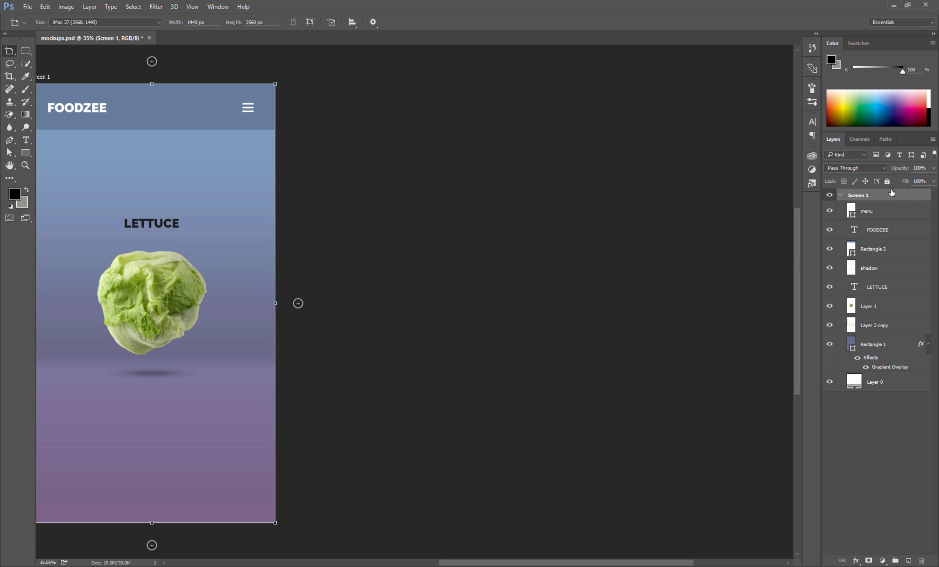
{"action": "right_click", "coordinate": [889, 196]}
{"action": "left_click", "coordinate": [865, 229]}
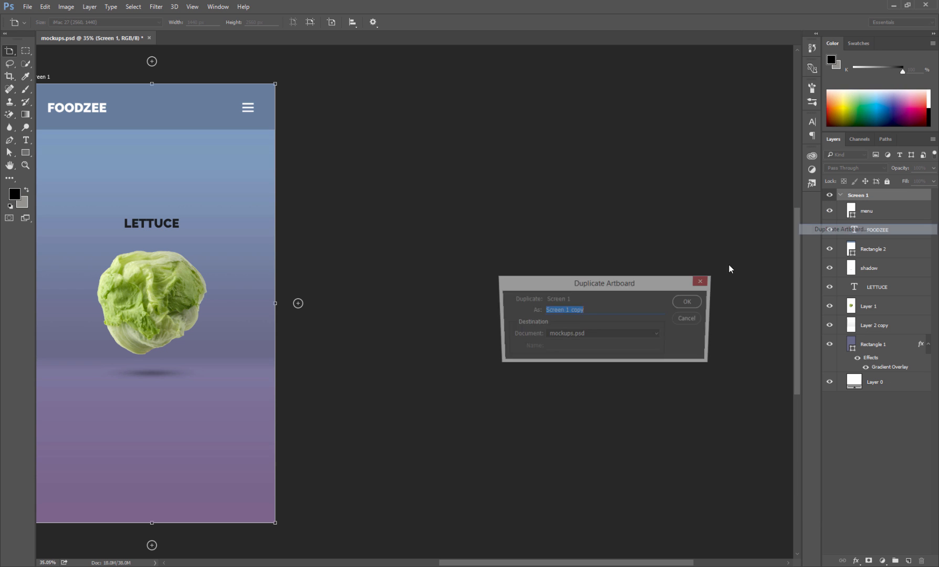
{"action": "left_click", "coordinate": [690, 303]}
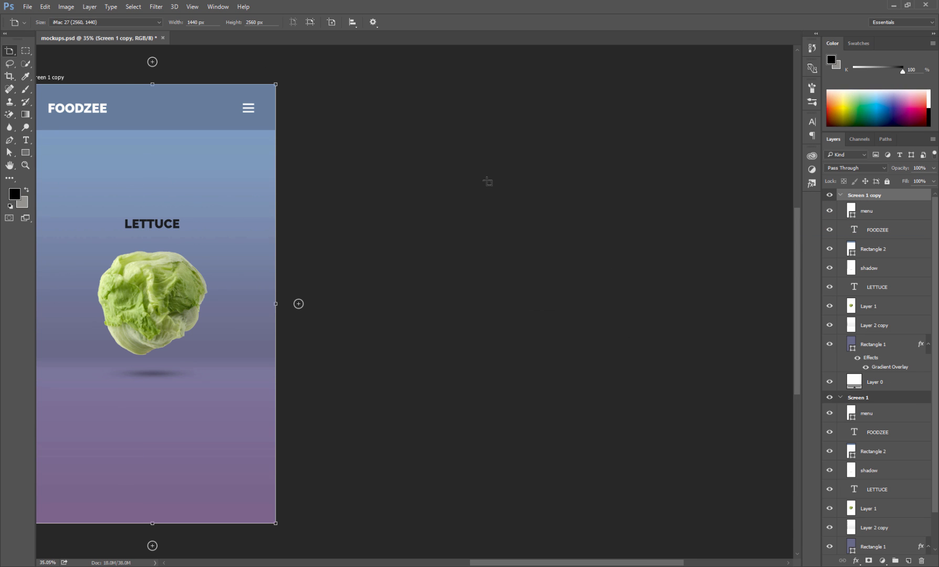
Step: Move the duplicated artboard with the Move tool to the right of Screen 1, leaving a narrow gap between them
{"action": "left_click", "coordinate": [13, 53]}
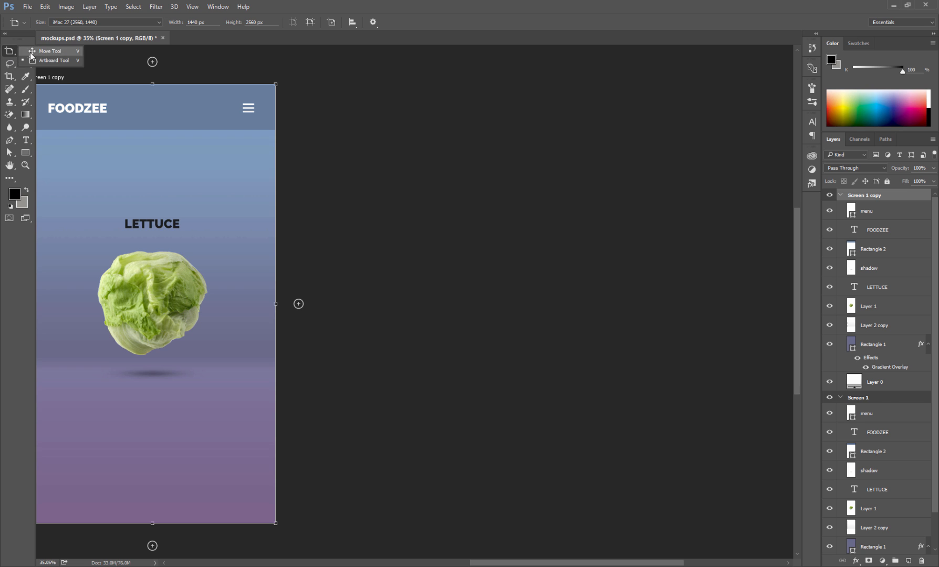
{"action": "left_click", "coordinate": [47, 50]}
{"action": "left_click_drag", "start_coordinate": [341, 256], "coordinate": [545, 249]}
{"action": "scroll", "coordinate": [629, 251], "scroll_direction": "left", "scroll_amount": 5}
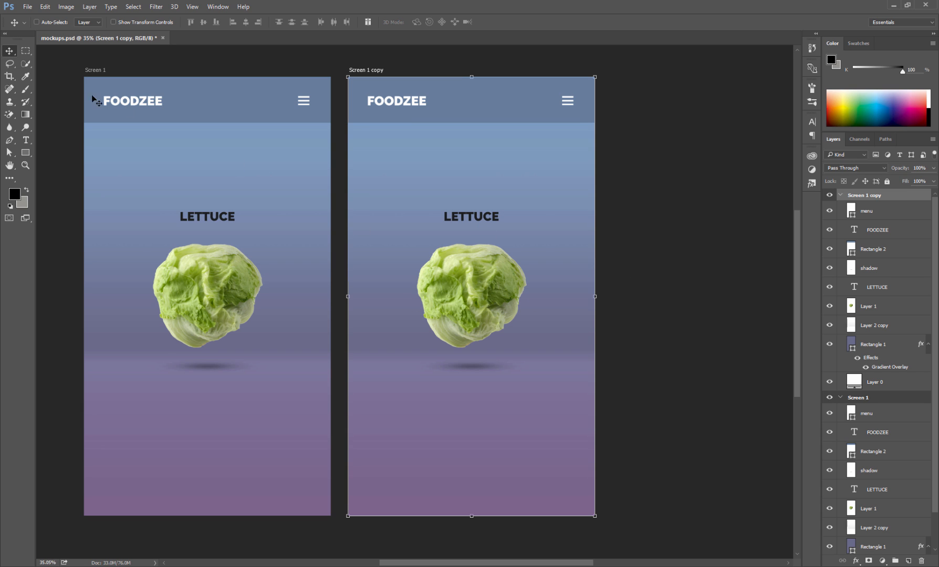
Step: Select the LETTUCE text, lettuce image and shadow layers in the duplicated artboard and move them up together toward the header
{"action": "left_click", "coordinate": [875, 212]}
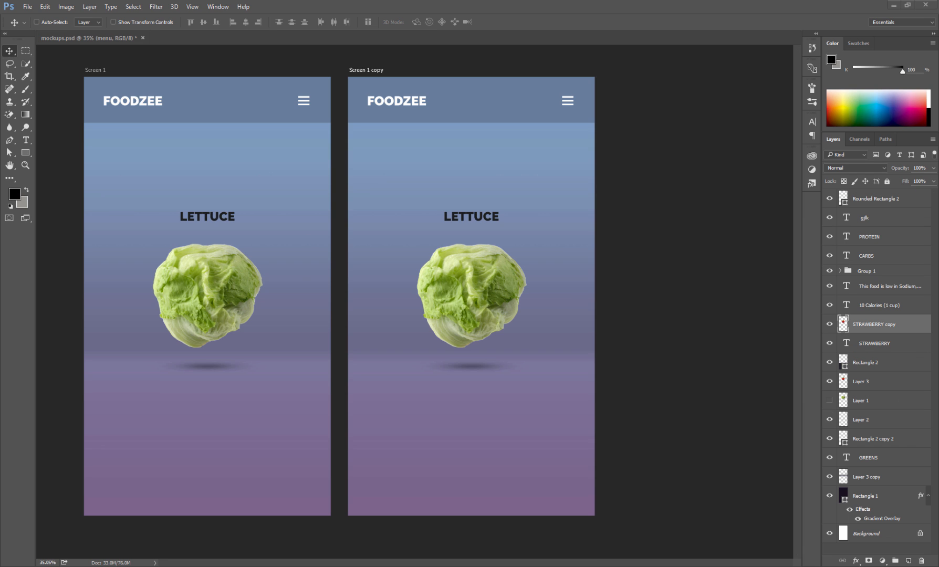
{"action": "left_click", "coordinate": [478, 219], "text": "ctrl"}
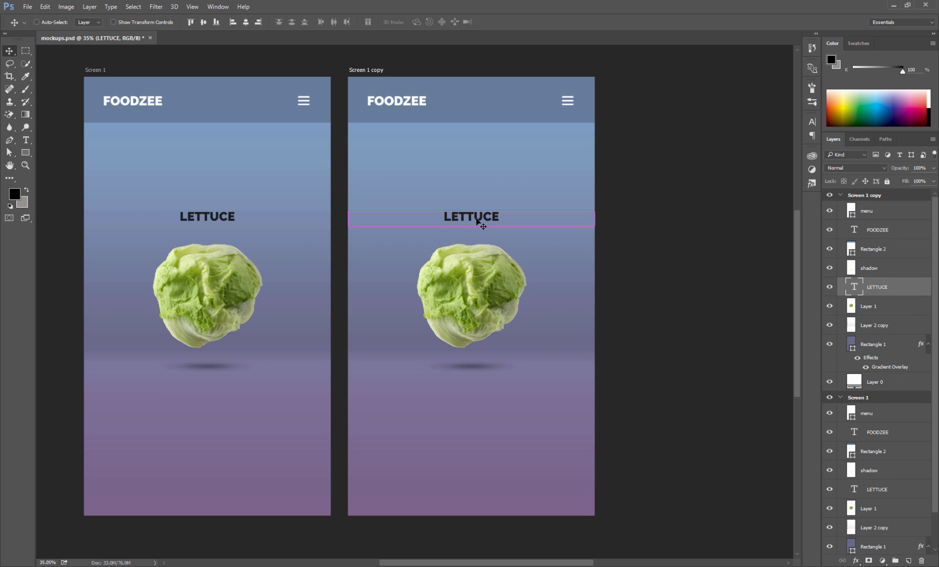
{"action": "left_click", "coordinate": [481, 281], "text": "ctrl+shift"}
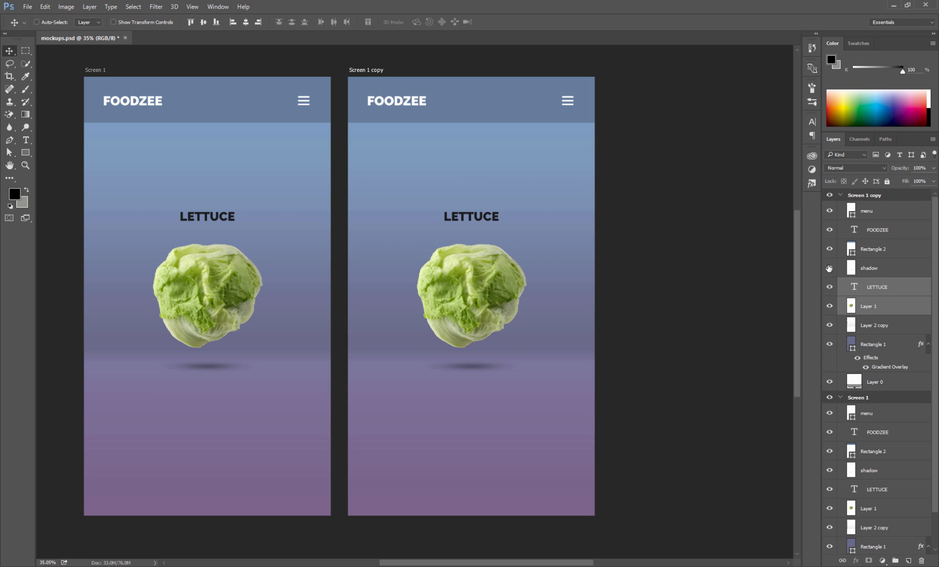
{"action": "left_click", "coordinate": [873, 270], "text": "ctrl"}
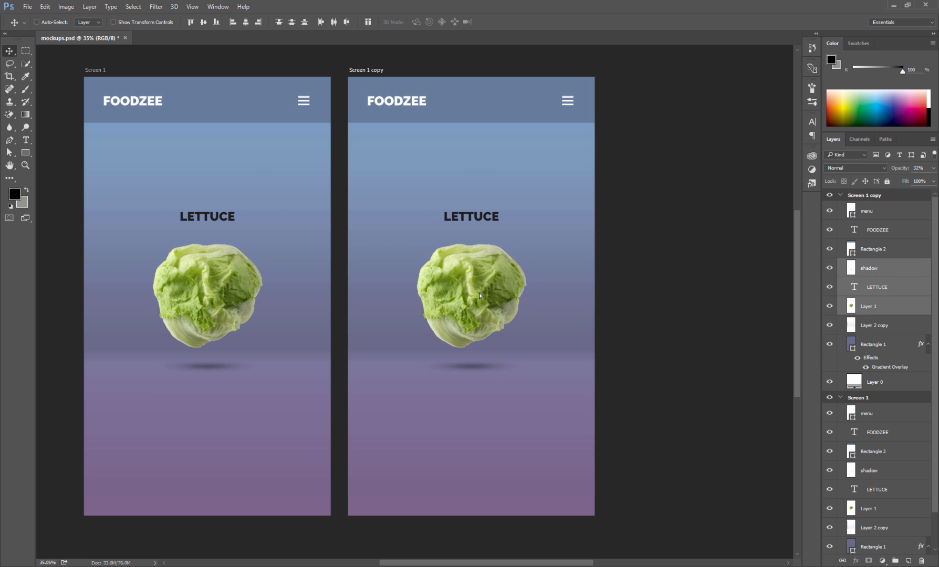
{"action": "left_click_drag", "start_coordinate": [480, 296], "coordinate": [484, 248]}
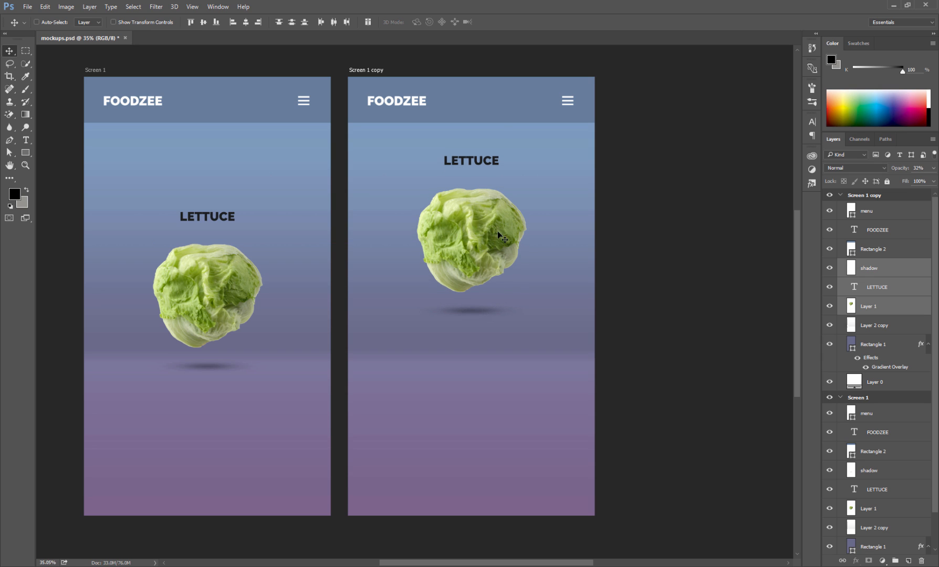
Step: Scale the LETTUCE text, lettuce image and shadow in the duplicated artboard down together to about 86%, keeping them centred
{"action": "key", "text": "ctrl+t"}
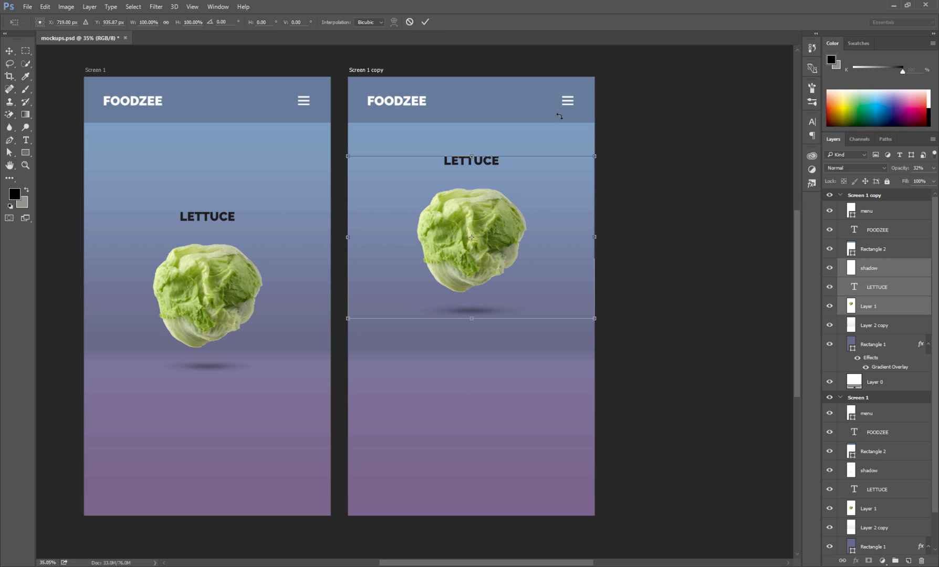
{"action": "left_click_drag", "start_coordinate": [593, 157], "coordinate": [578, 167]}
{"action": "key", "text": "v"}
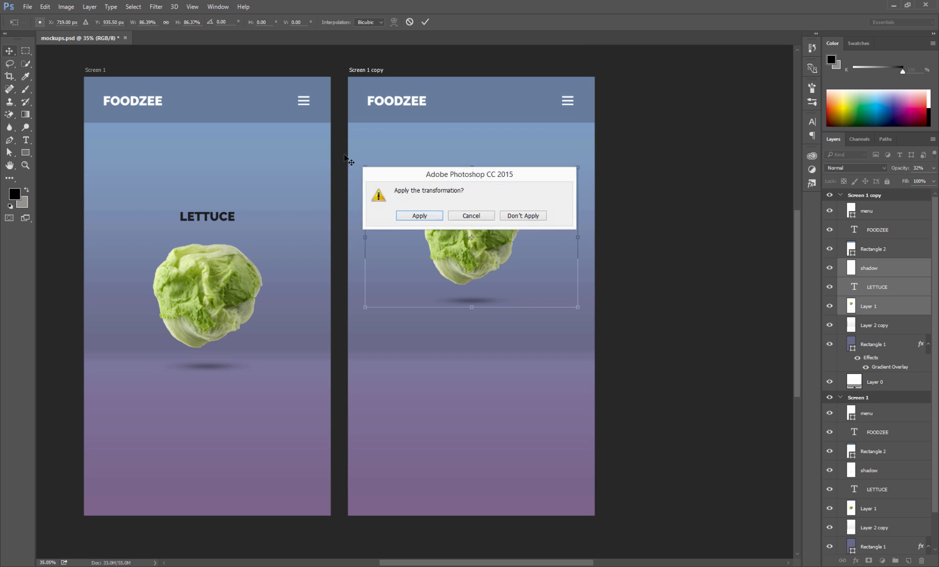
{"action": "key", "text": "Return"}
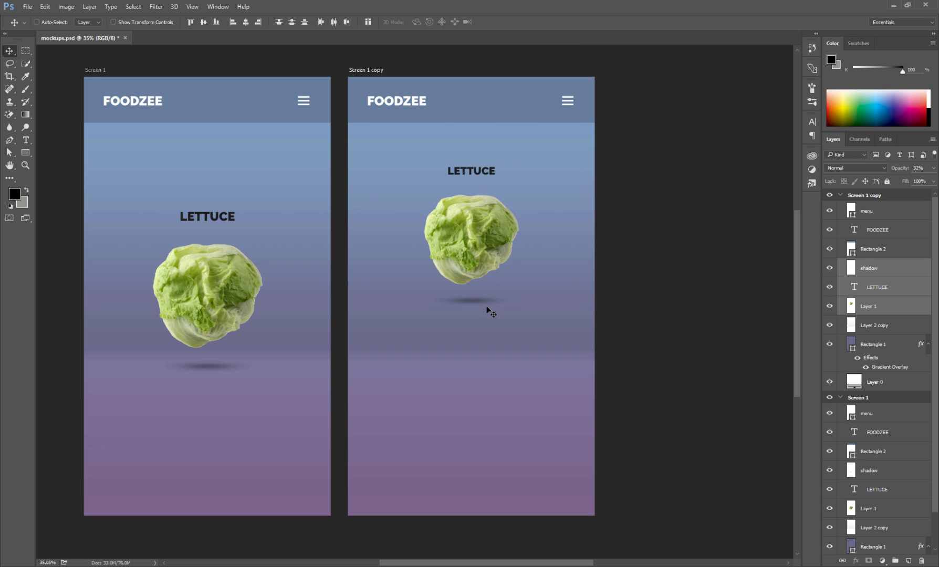
Step: Draw a rectangle shape about 1475 by 1136 px covering the lower part of the duplicated artboard, below the lettuce's shadow
{"action": "left_click", "coordinate": [27, 153]}
{"action": "right_click", "coordinate": [27, 153]}
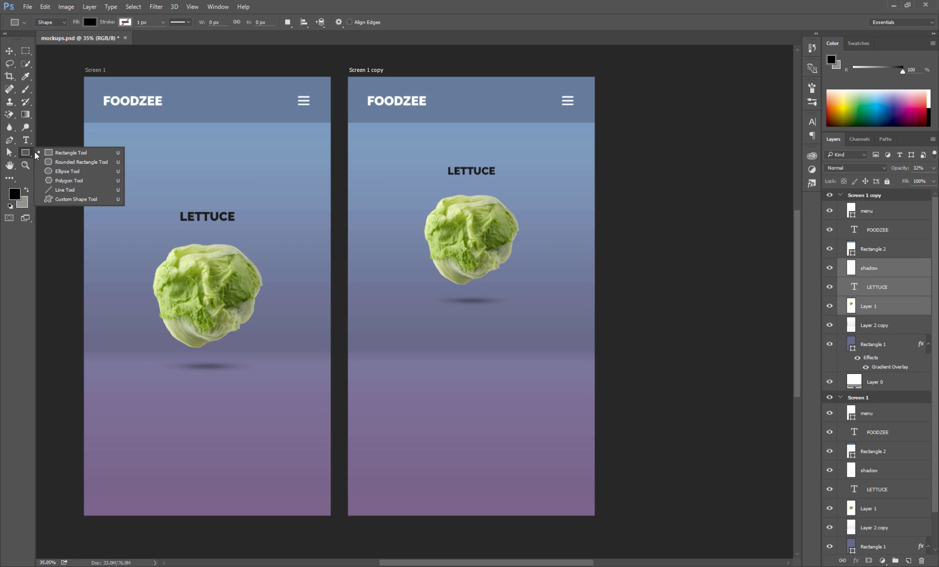
{"action": "left_click", "coordinate": [46, 153]}
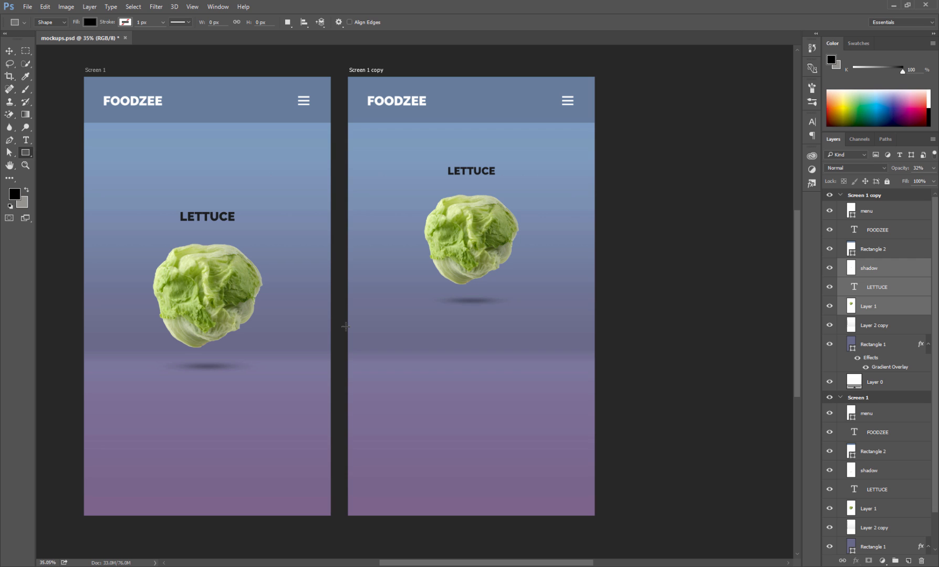
{"action": "left_click_drag", "start_coordinate": [345, 327], "coordinate": [599, 521]}
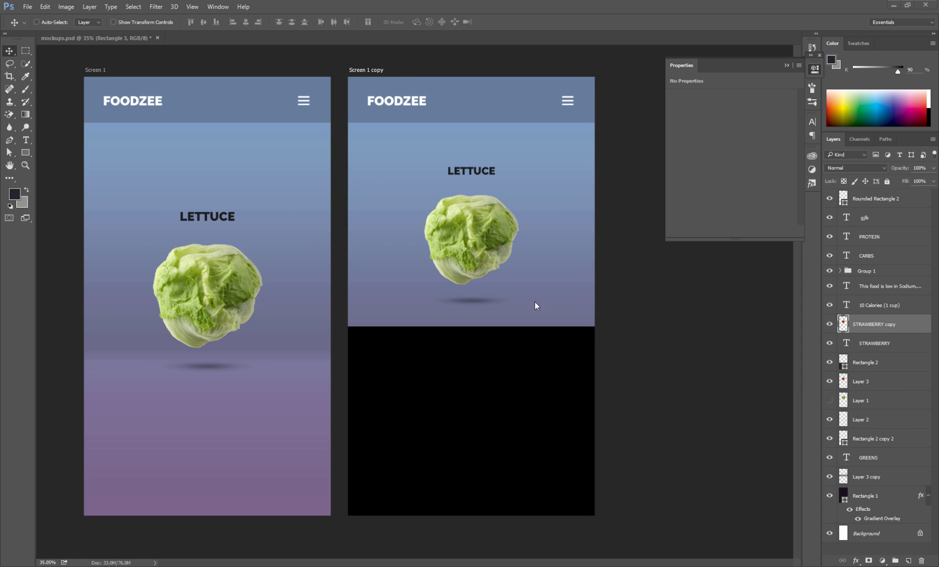
Step: Fill the new rectangle with dark colour #24252b and move it up slightly to Y 1434 px
{"action": "left_click", "coordinate": [552, 352]}
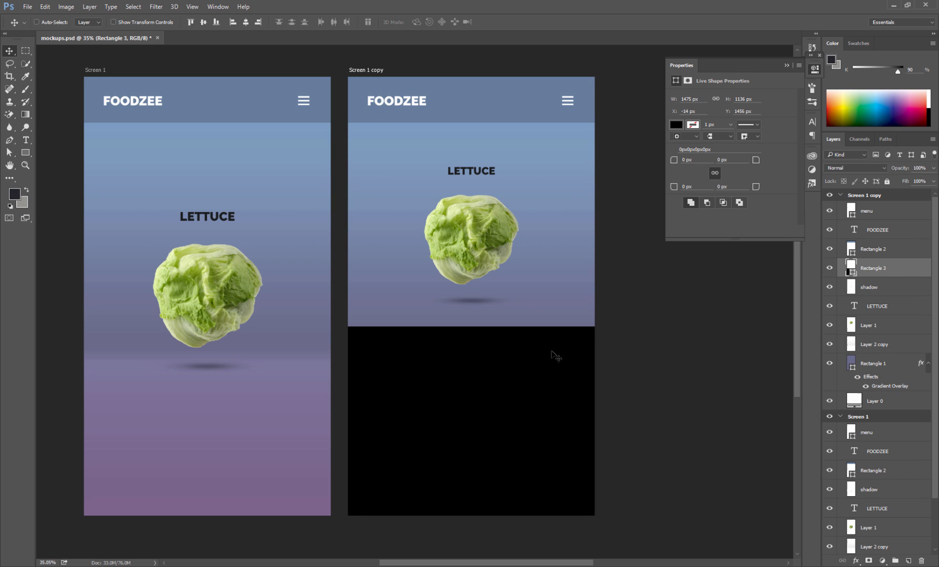
{"action": "double_click", "coordinate": [851, 269]}
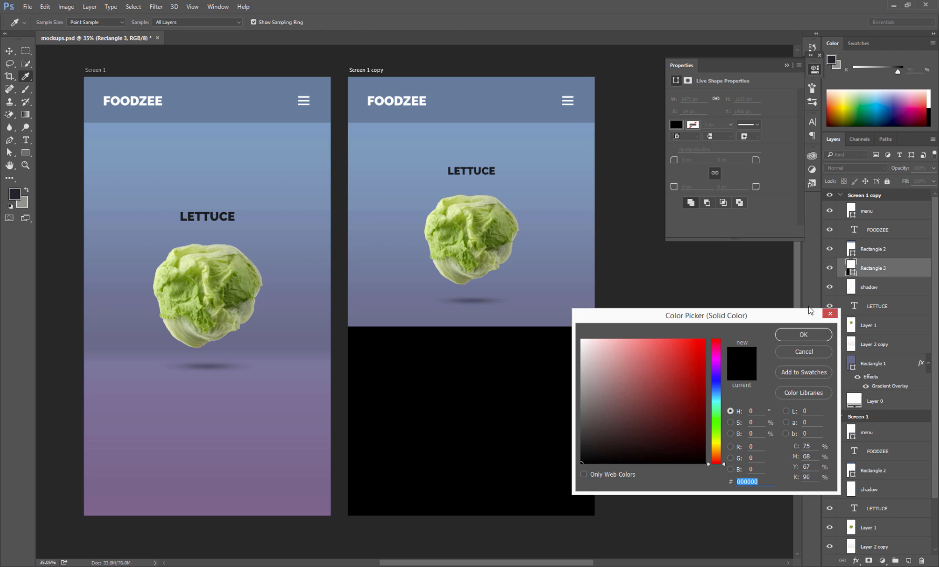
{"action": "key", "text": "ctrl+v"}
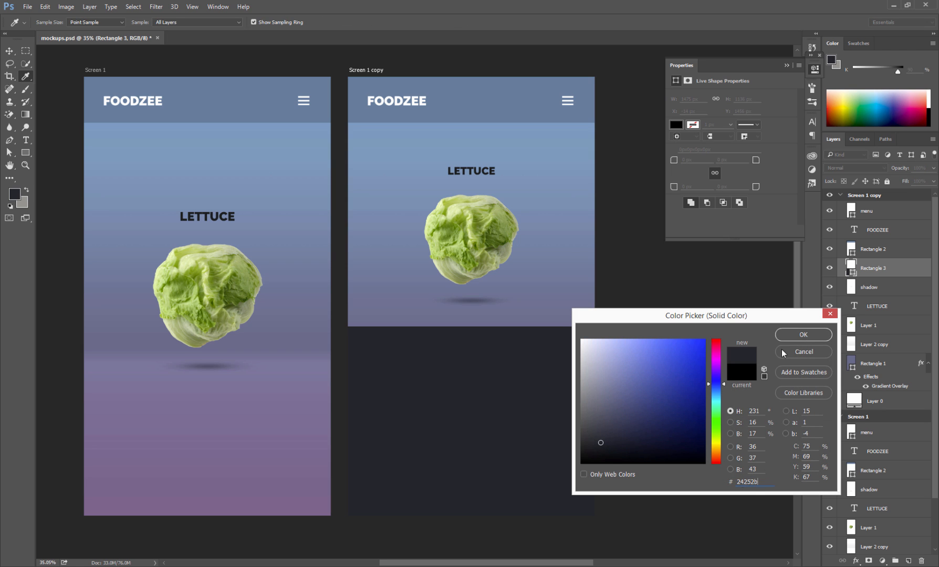
{"action": "key", "text": "Return"}
{"action": "key", "text": "v"}
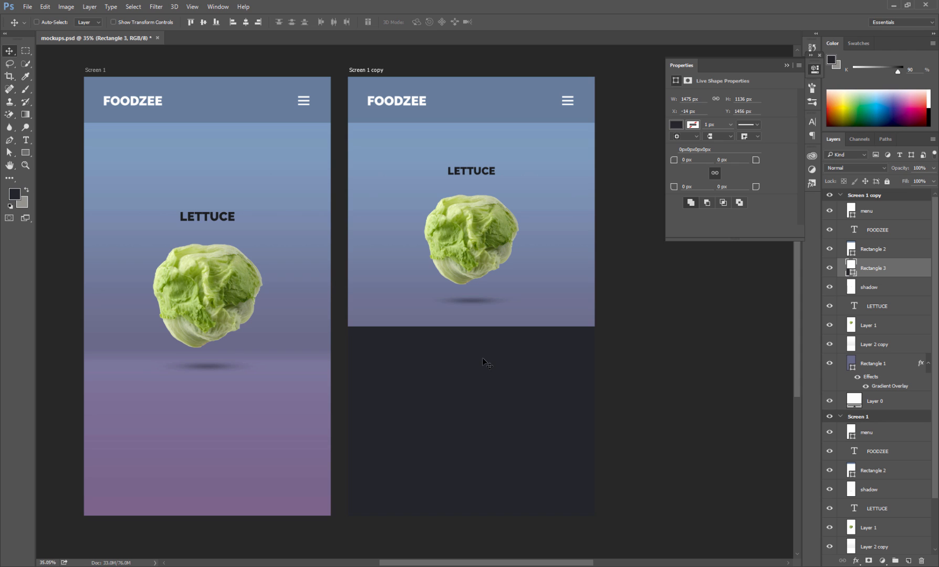
{"action": "left_click_drag", "start_coordinate": [483, 359], "coordinate": [483, 354]}
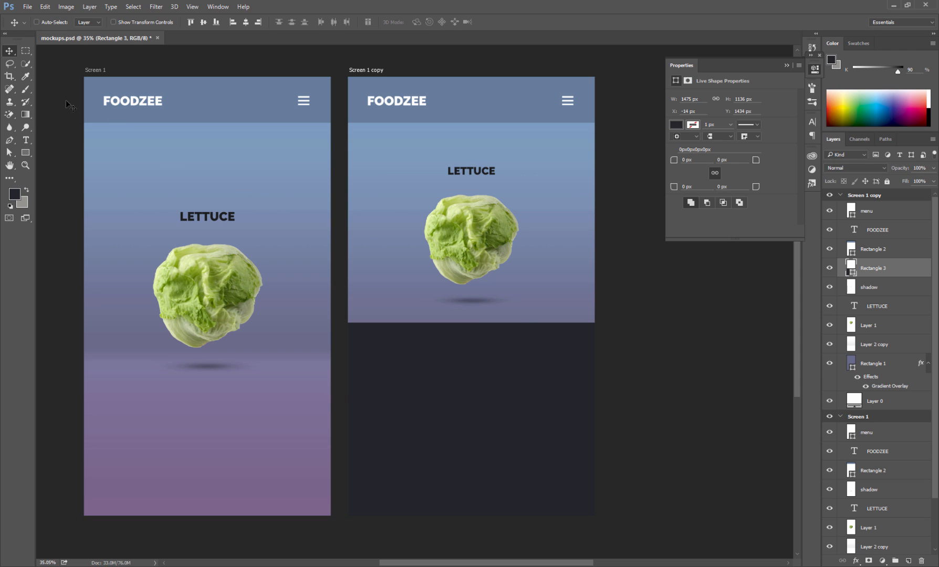
Step: Add a centred text box spanning the artboard's width near the dark panel's top edge, reading "10 Calories" in colour #799dbd
{"action": "left_click", "coordinate": [26, 140]}
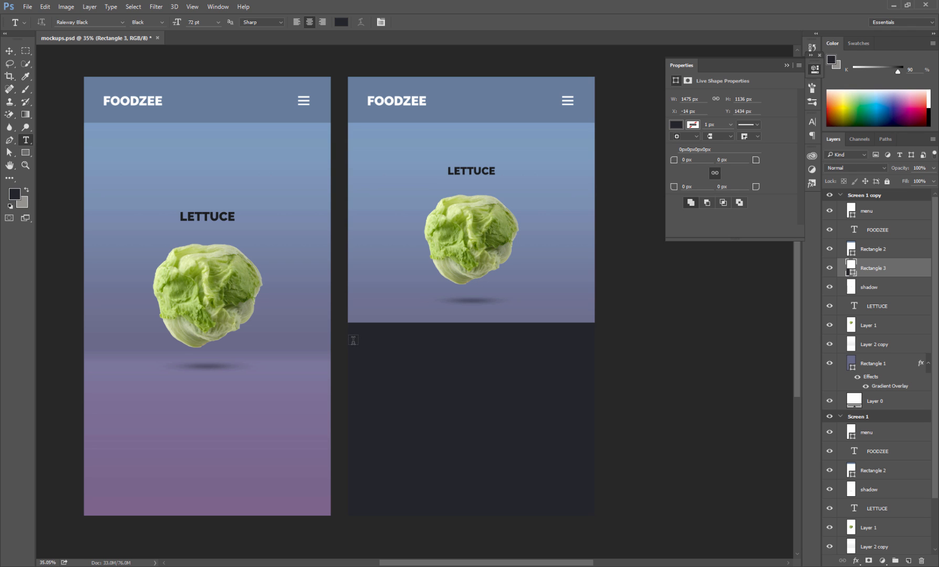
{"action": "left_click_drag", "start_coordinate": [349, 337], "coordinate": [591, 368]}
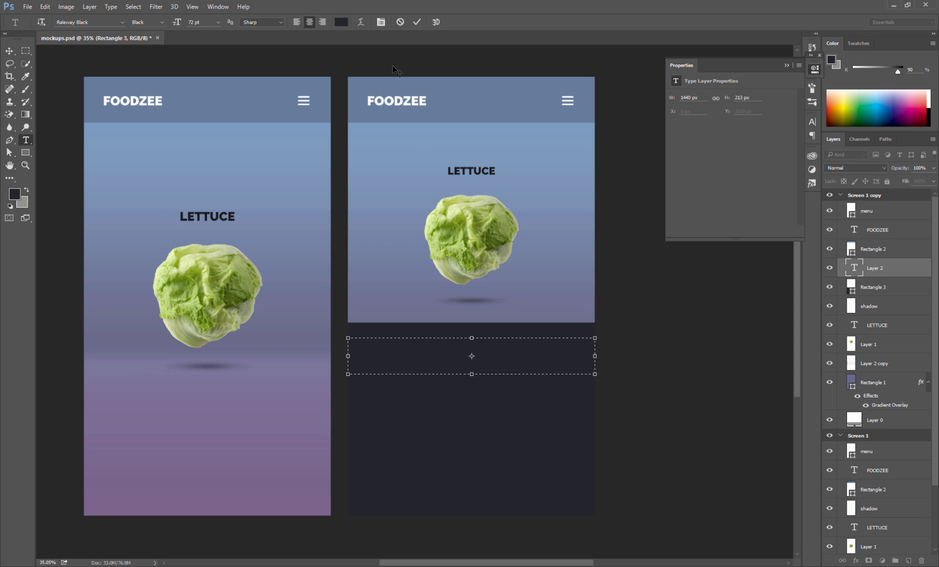
{"action": "key", "text": "ctrl+a"}
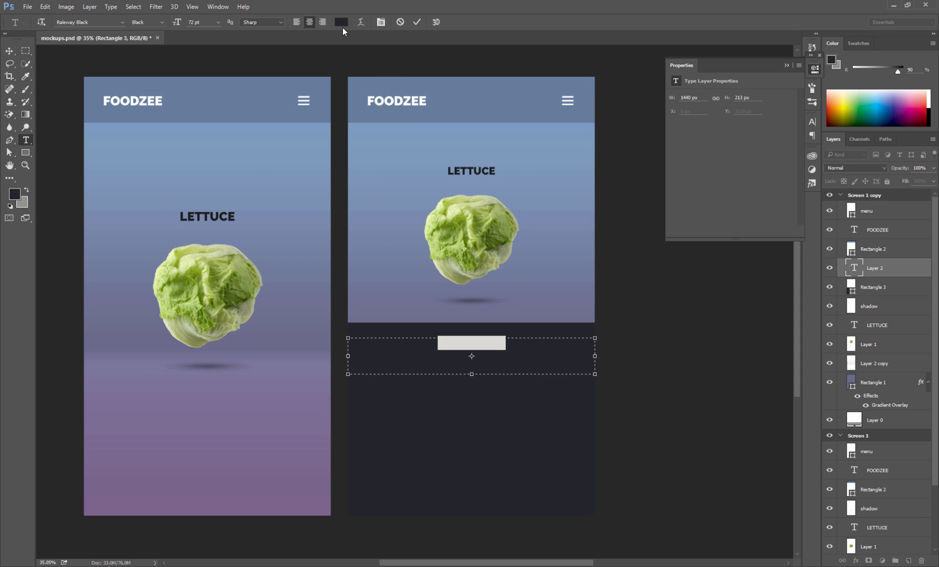
{"action": "left_click", "coordinate": [342, 22]}
{"action": "type", "text": "799dbd"}
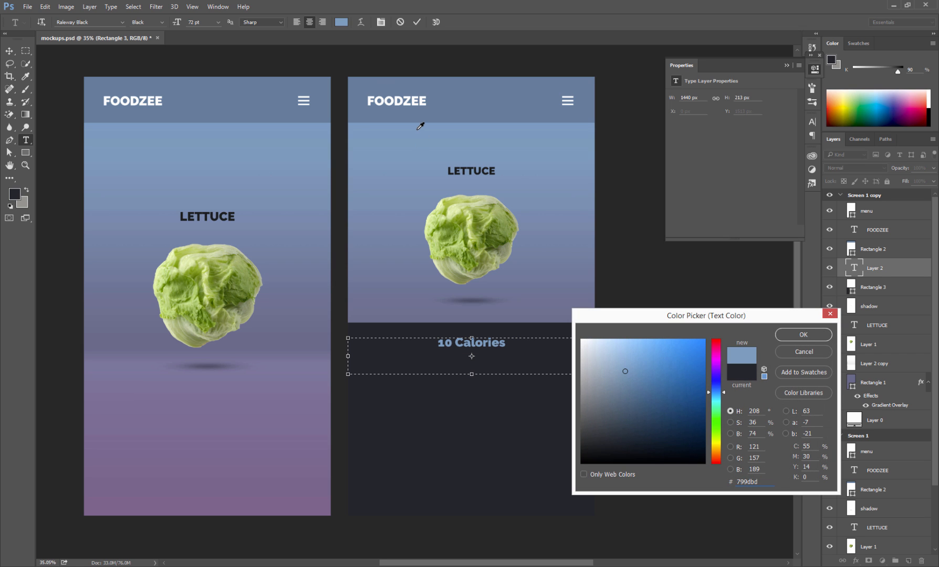
{"action": "left_click", "coordinate": [424, 128]}
{"action": "left_click", "coordinate": [791, 339]}
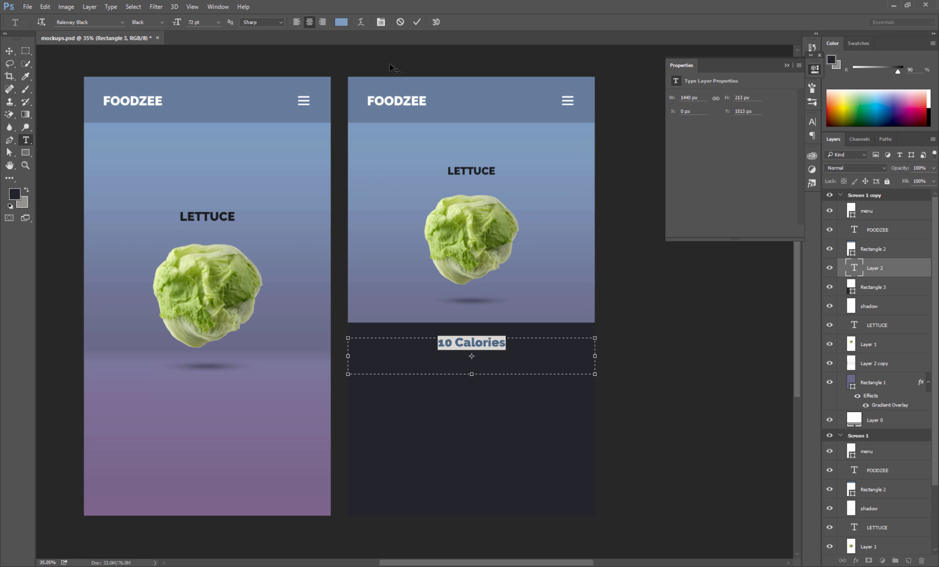
Step: Set the "10 Calories" text to Raleway Light and append "(1 cup)" to the line
{"action": "left_click", "coordinate": [160, 22]}
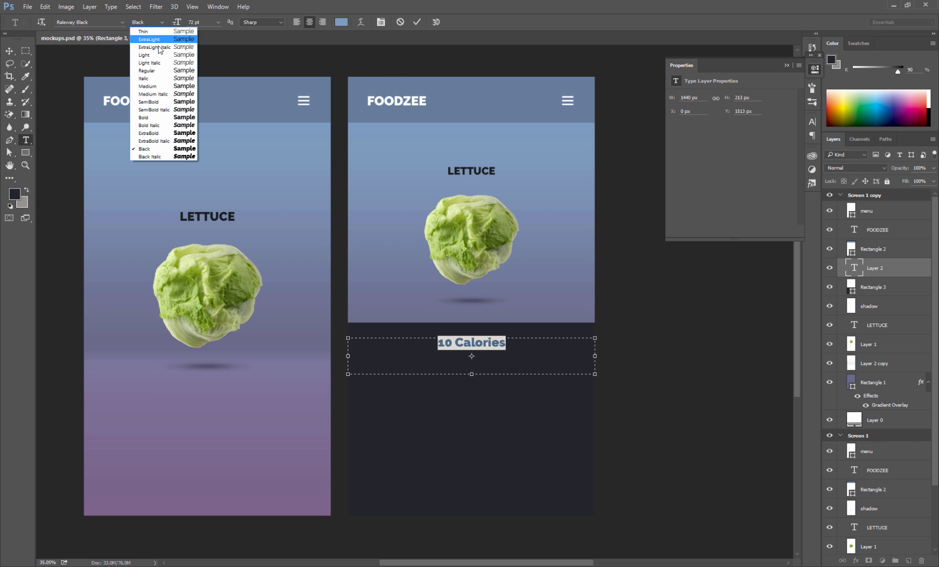
{"action": "left_click", "coordinate": [160, 57]}
{"action": "left_click", "coordinate": [522, 350]}
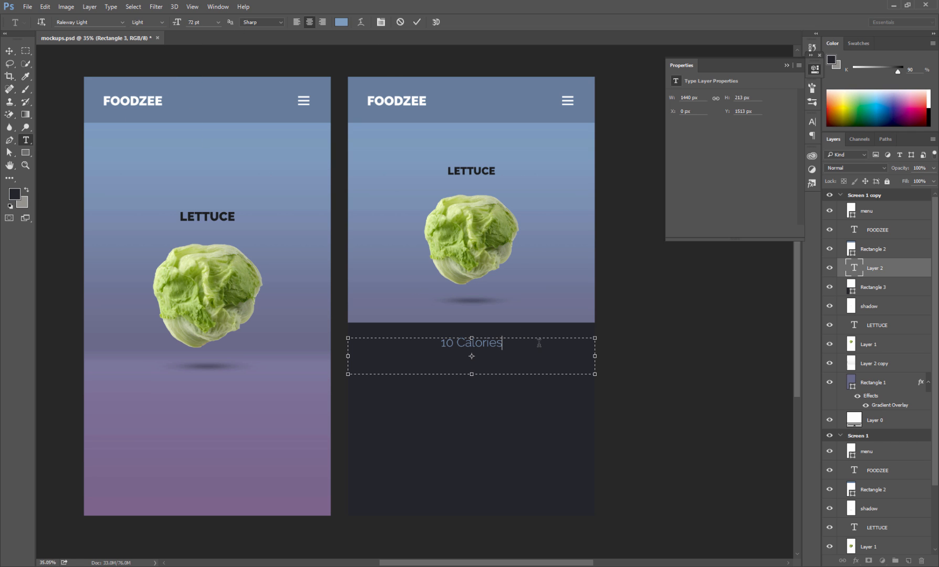
{"action": "type", "text": "(1 cup_"}
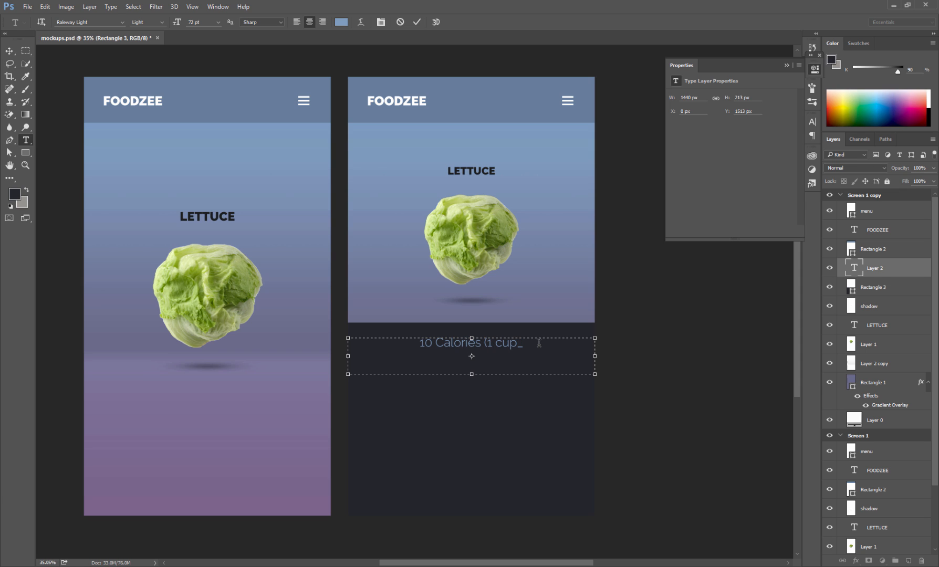
{"action": "key", "text": "BackSpace"}
{"action": "type", "text": ")"}
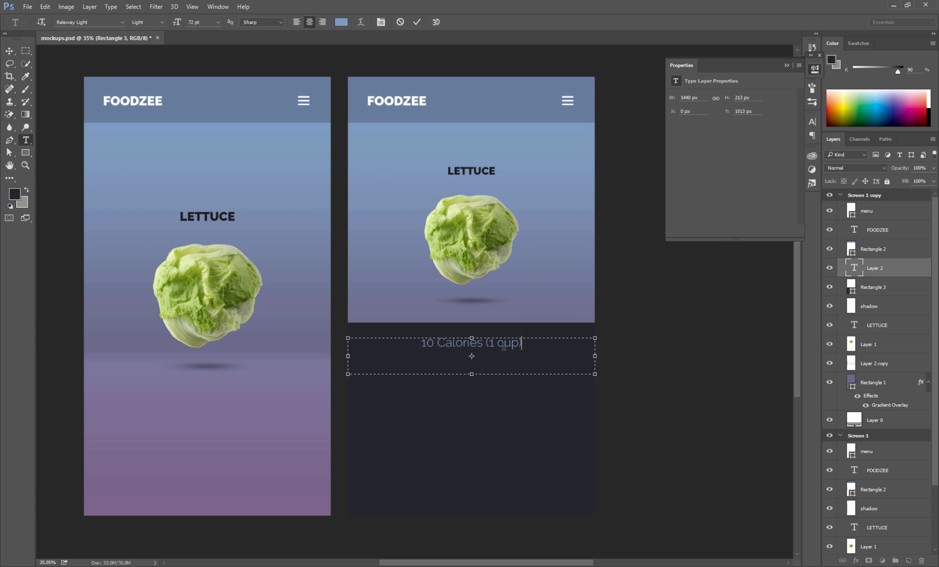
Step: Recolour only "(1 cup)" in a darker muted blue, about #53687b, and commit the text
{"action": "left_click_drag", "start_coordinate": [504, 347], "coordinate": [488, 352]}
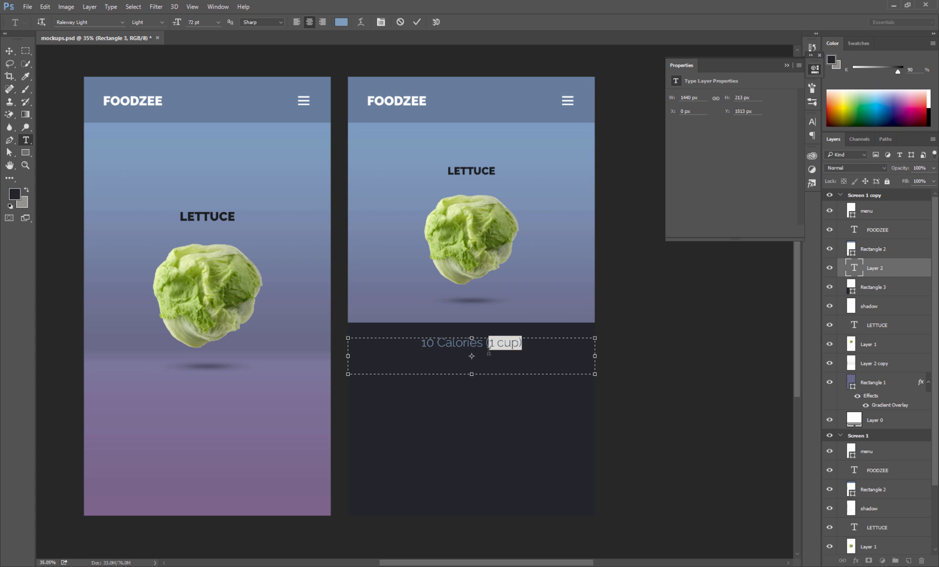
{"action": "left_click", "coordinate": [342, 22]}
{"action": "left_click_drag", "start_coordinate": [627, 370], "coordinate": [622, 405]}
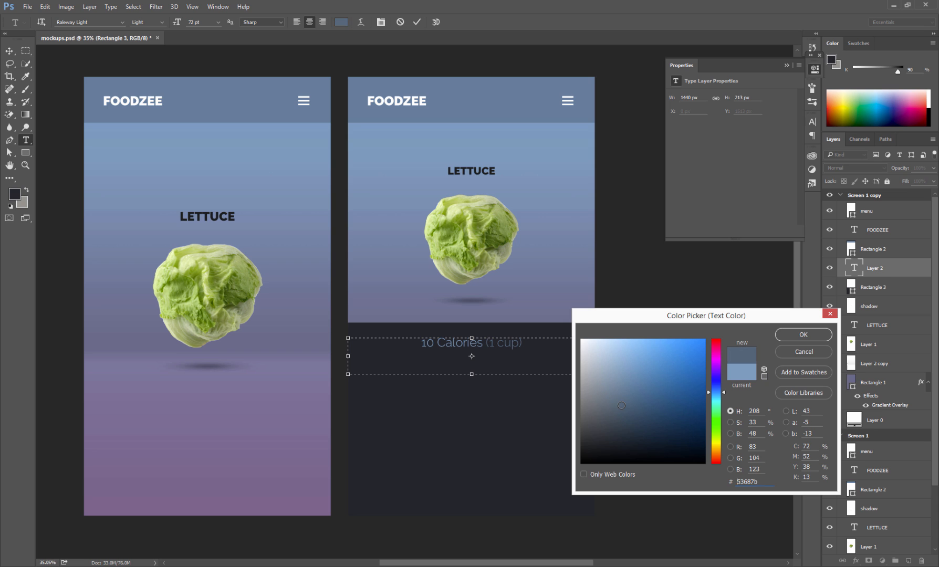
{"action": "left_click", "coordinate": [793, 334]}
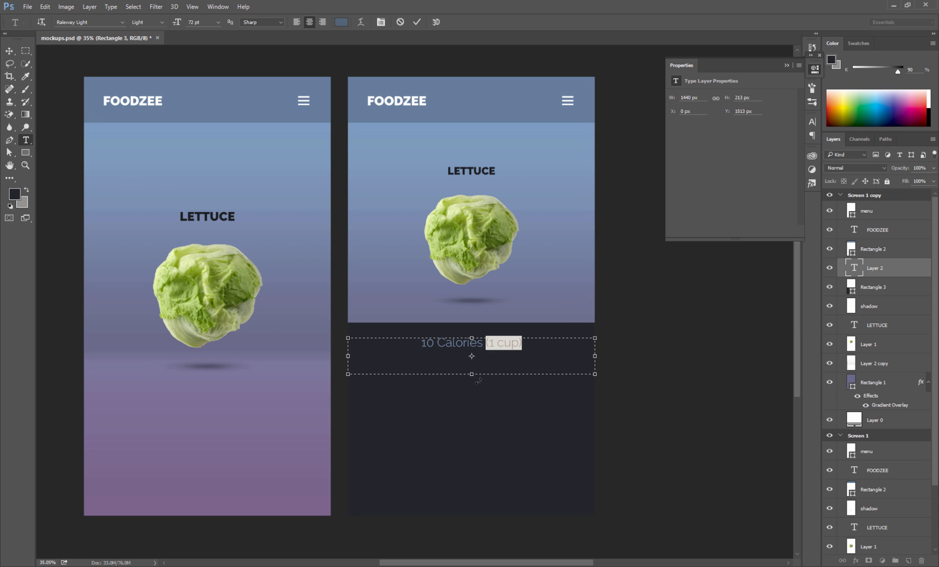
{"action": "key", "text": "ctrl+Return"}
{"action": "key", "text": "v"}
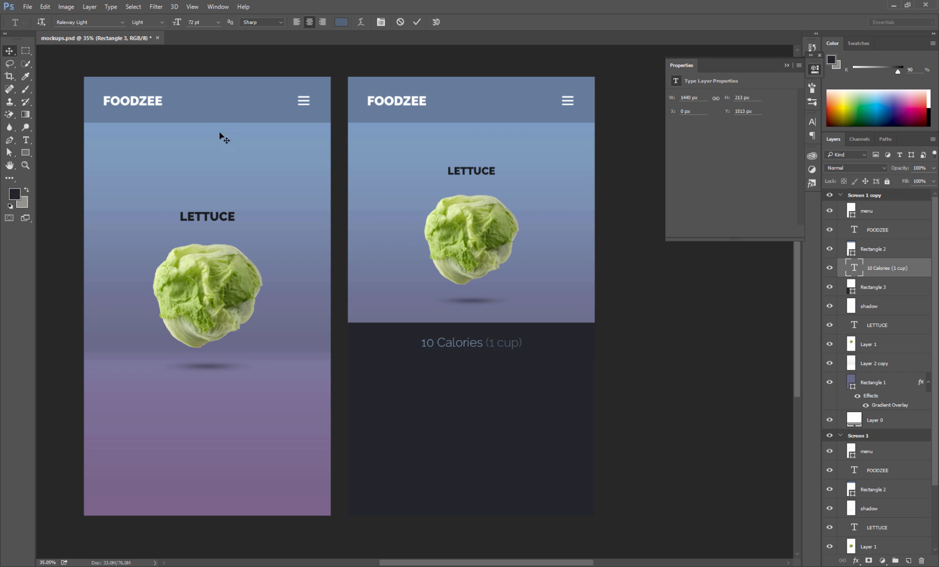
Step: Duplicate the "10 Calories (1 cup)" text layer and place the copy just below the original
{"action": "right_click", "coordinate": [880, 269]}
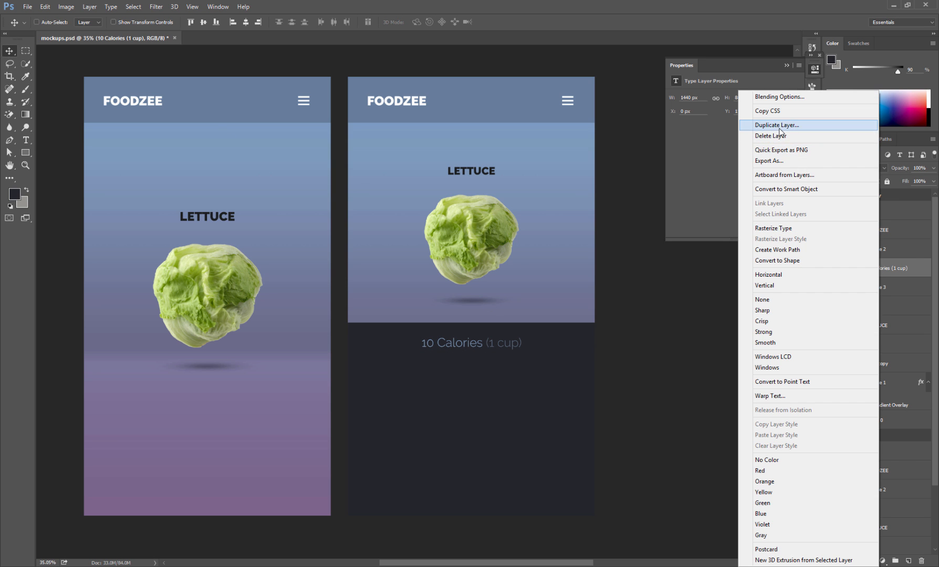
{"action": "left_click", "coordinate": [788, 125]}
{"action": "key", "text": "Return"}
{"action": "left_click_drag", "start_coordinate": [470, 345], "coordinate": [469, 370]}
Step: Replace the copied line with the pasted nutrition paragraph starting "This food is low in Sodium", enlarging its box and removing the "Read More" link
{"action": "left_click", "coordinate": [31, 137]}
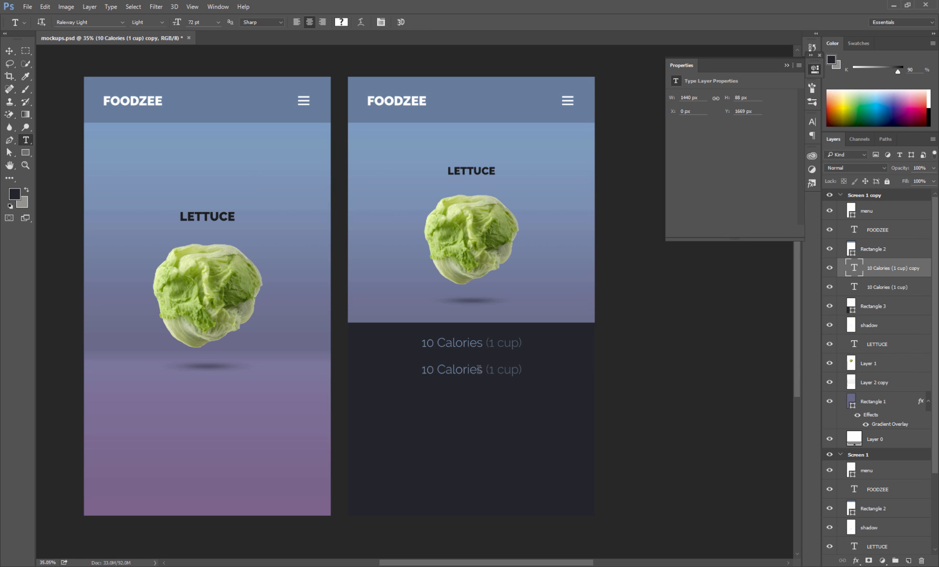
{"action": "left_click", "coordinate": [475, 370]}
{"action": "key", "text": "ctrl+a"}
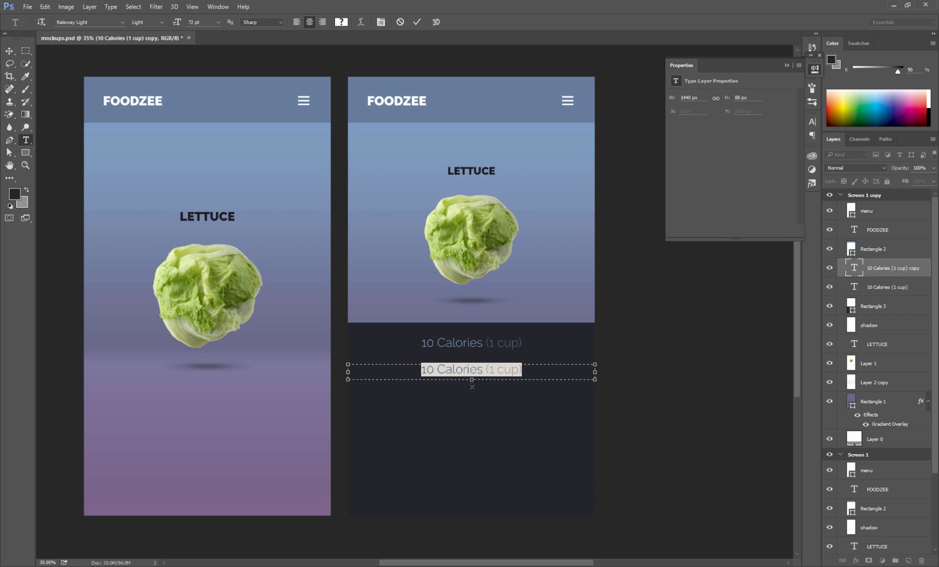
{"action": "left_click_drag", "start_coordinate": [472, 386], "coordinate": [472, 442]}
{"action": "type", "text": "This food is low in Sodium, and very low in Saturated Fat and Cholesterol. It is also a good source of Thiamin, Vitamin B6, Iron and Potassium, and a very good source of Dietary Fiber, Vitamin A, Vitamin C, Vitamin K, Folate and Manganese.  Read More http://nutritiondata.self.com/facts/vegetables-and-vegetable-products/2476/2#ixzz3uPPV5pjy"}
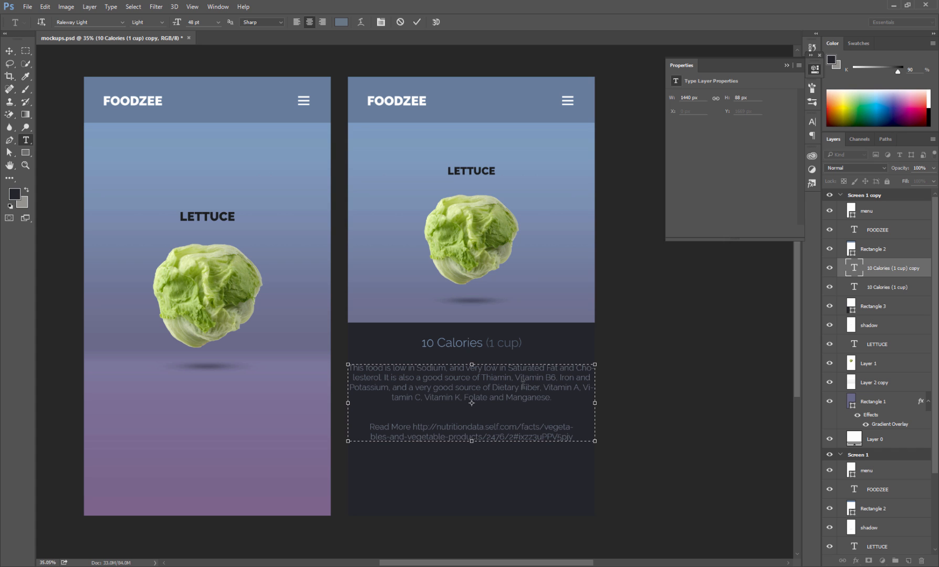
{"action": "left_click_drag", "start_coordinate": [559, 423], "coordinate": [560, 417]}
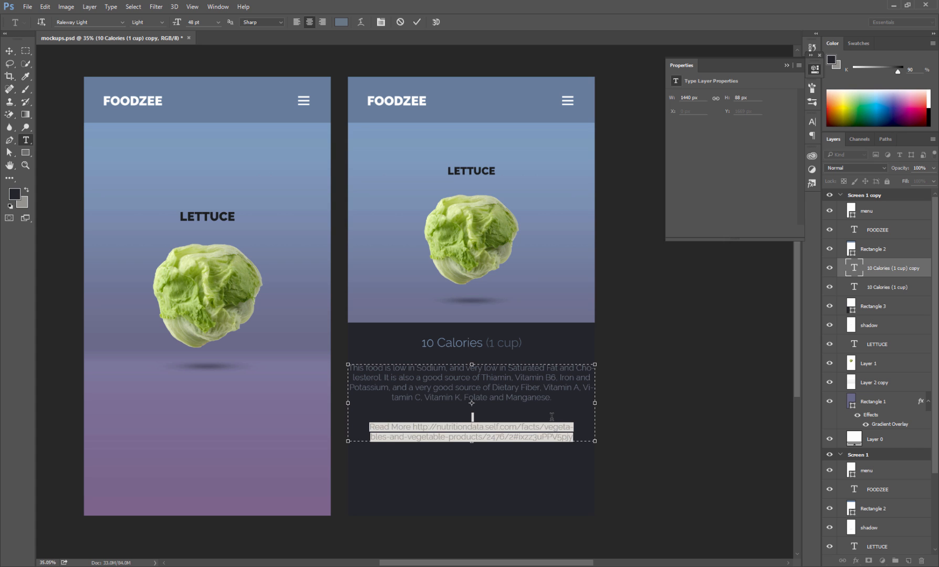
{"action": "key", "text": "BackSpace"}
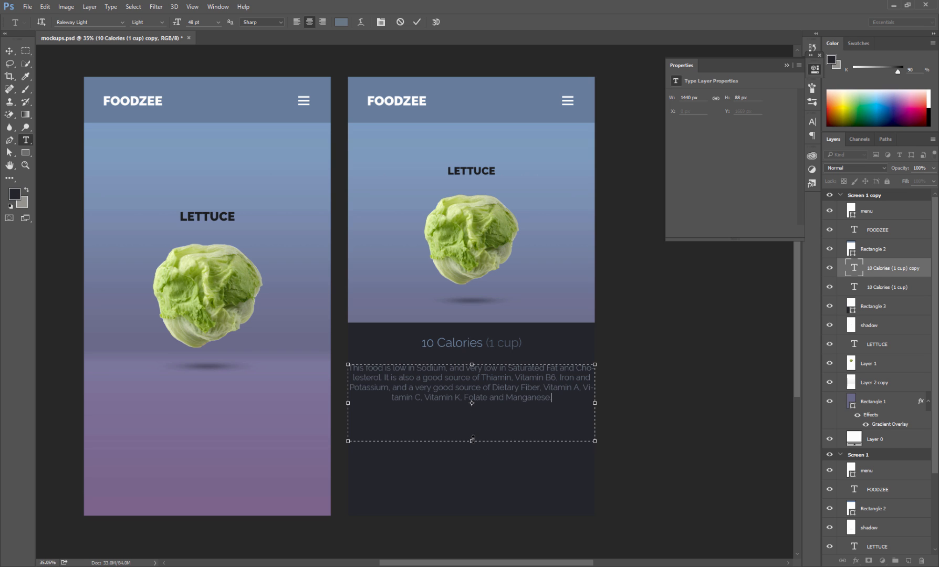
Step: Shrink the paragraph's text box to about 1163 by 244 px, inset from both sides of the artboard
{"action": "left_click_drag", "start_coordinate": [473, 433], "coordinate": [473, 403]}
{"action": "left_click_drag", "start_coordinate": [598, 386], "coordinate": [573, 386]}
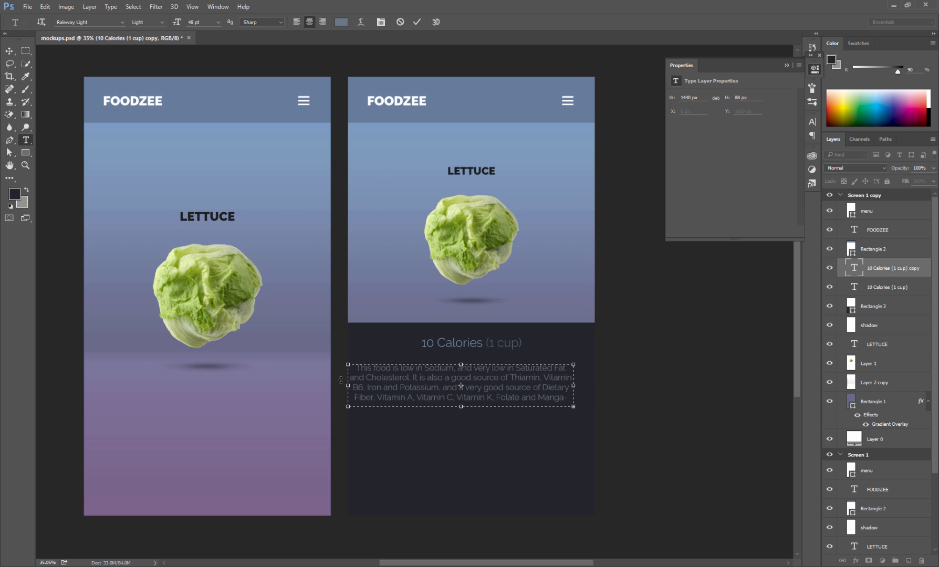
{"action": "left_click_drag", "start_coordinate": [344, 385], "coordinate": [371, 388]}
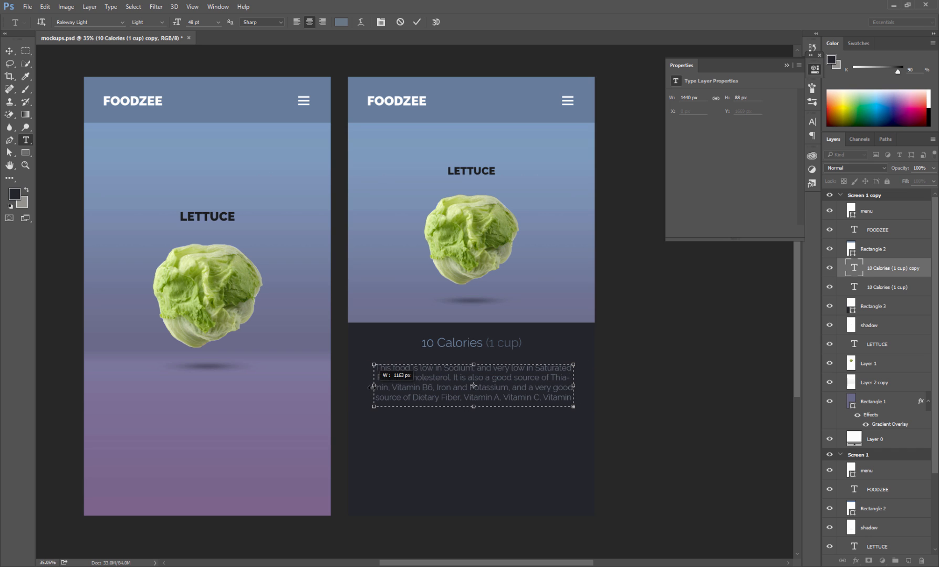
{"action": "left_click", "coordinate": [10, 51]}
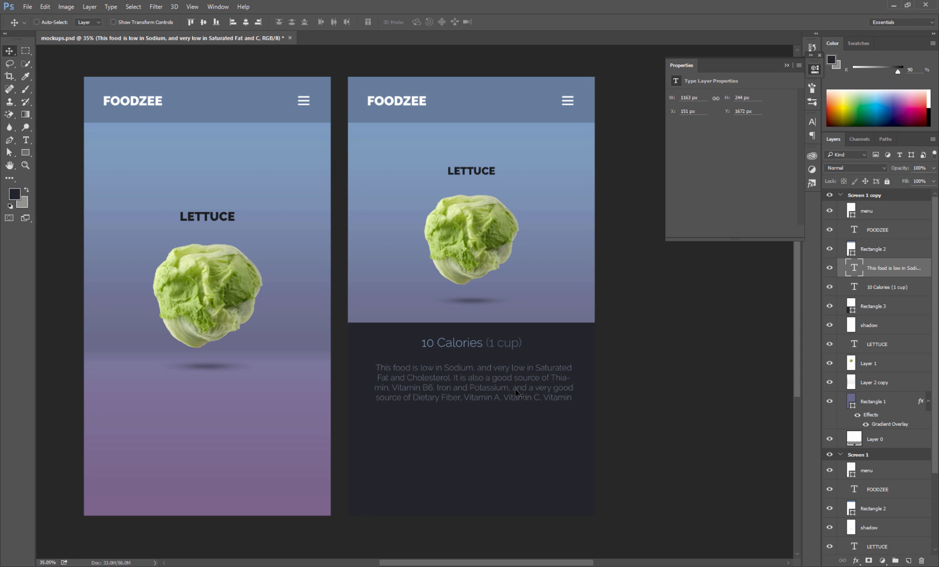
Step: Widen the nutrition paragraph's text box evenly on both sides to about 1199 px and commit the text
{"action": "left_click", "coordinate": [26, 140]}
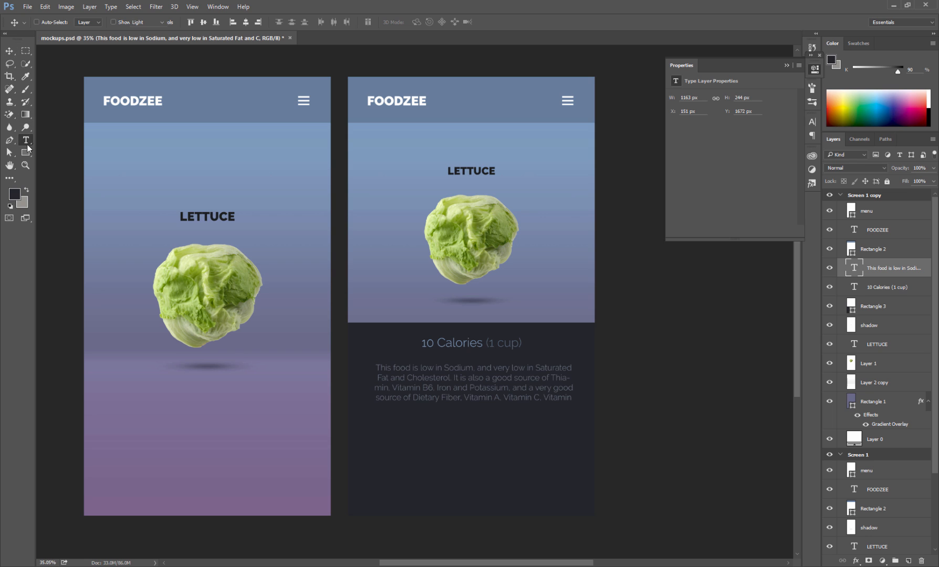
{"action": "left_click", "coordinate": [423, 389]}
{"action": "left_click_drag", "start_coordinate": [373, 386], "coordinate": [367, 386]}
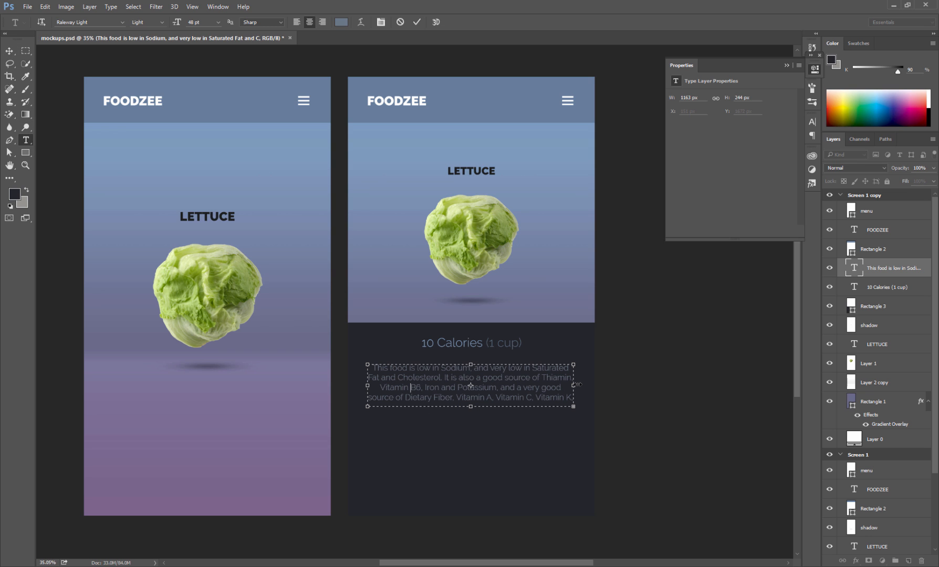
{"action": "left_click_drag", "start_coordinate": [580, 385], "coordinate": [573, 386]}
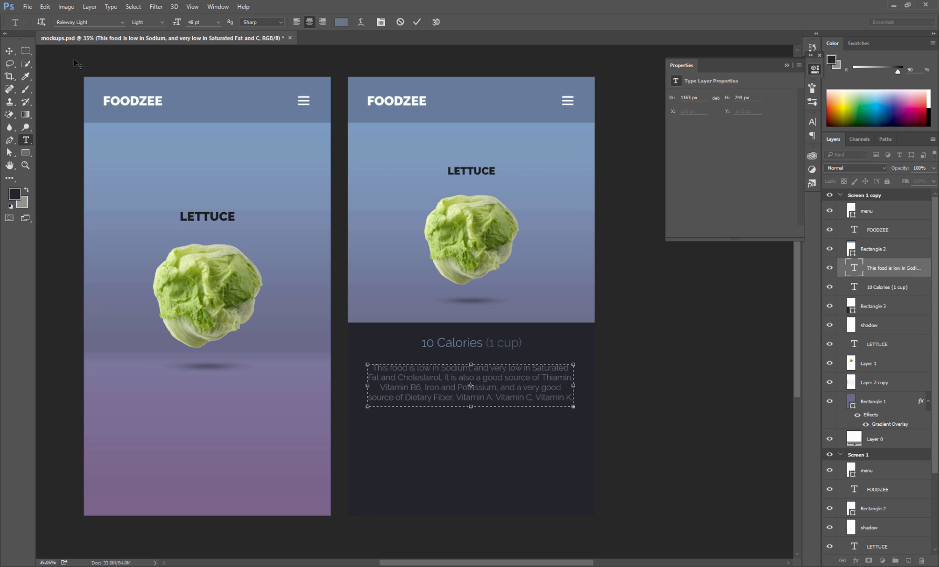
{"action": "left_click", "coordinate": [11, 53]}
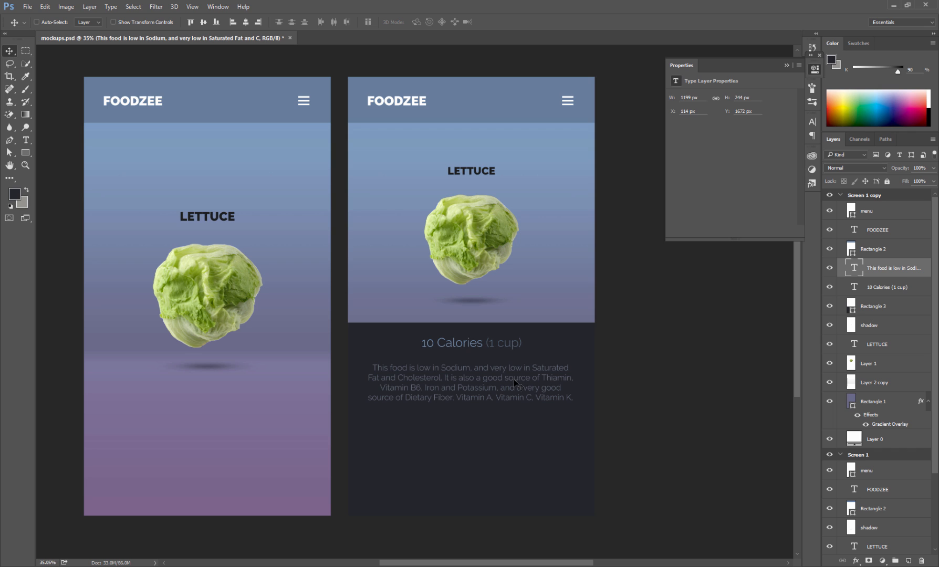
Step: Draw a rounded-rectangle bar about 1196 by 60 px below the paragraph, matching the paragraph's width
{"action": "scroll", "coordinate": [515, 380], "scroll_direction": "down", "scroll_amount": 3}
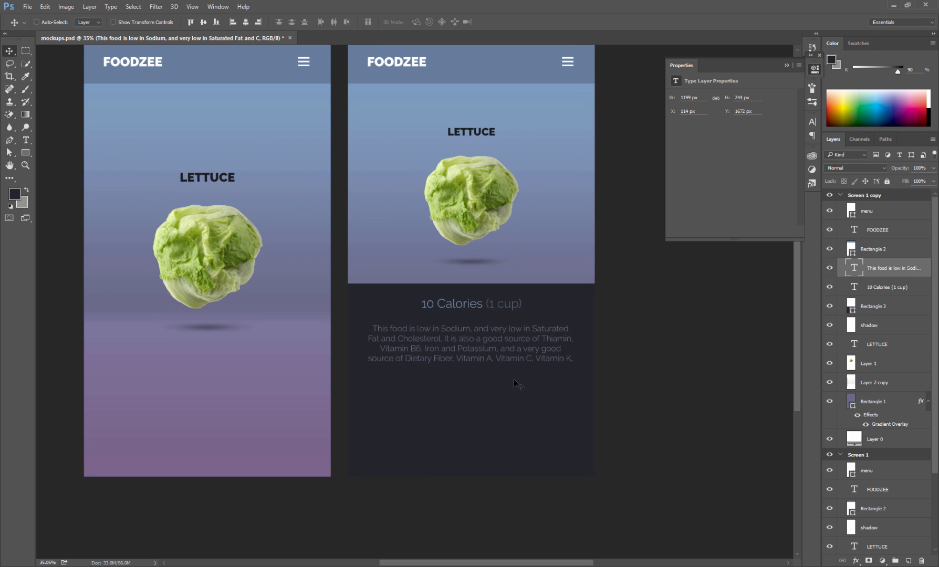
{"action": "scroll", "coordinate": [514, 379], "scroll_direction": "down", "scroll_amount": 1}
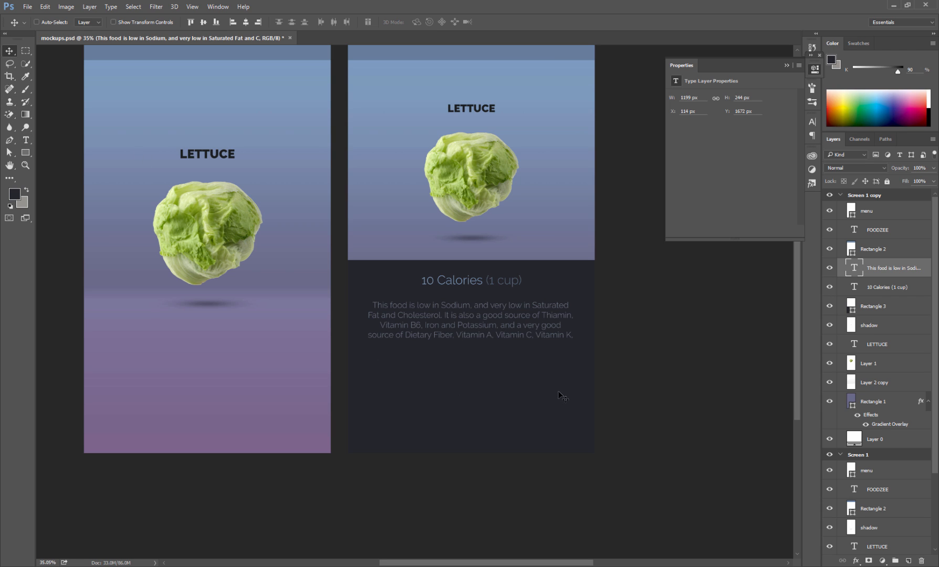
{"action": "scroll", "coordinate": [472, 132], "scroll_direction": "up", "scroll_amount": 5}
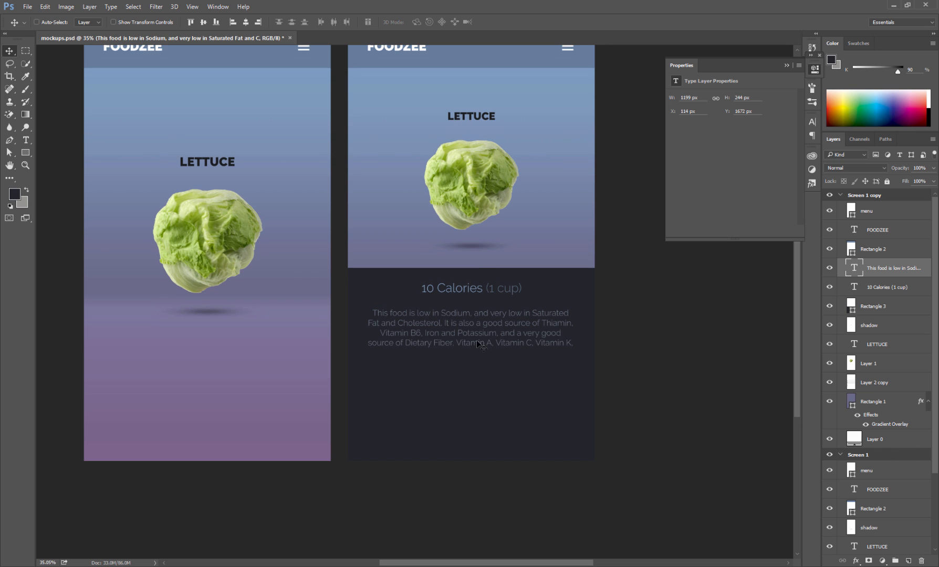
{"action": "right_click", "coordinate": [24, 153]}
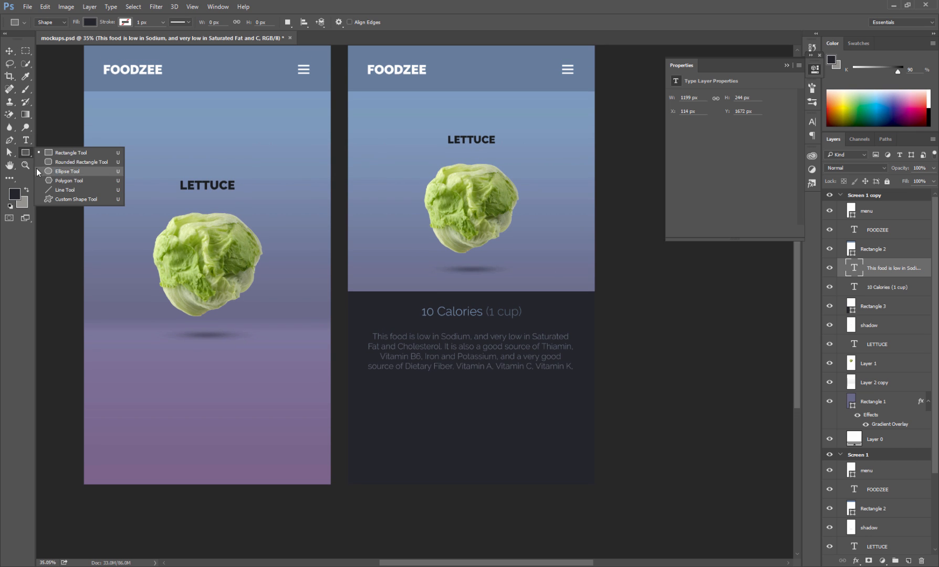
{"action": "left_click", "coordinate": [66, 161]}
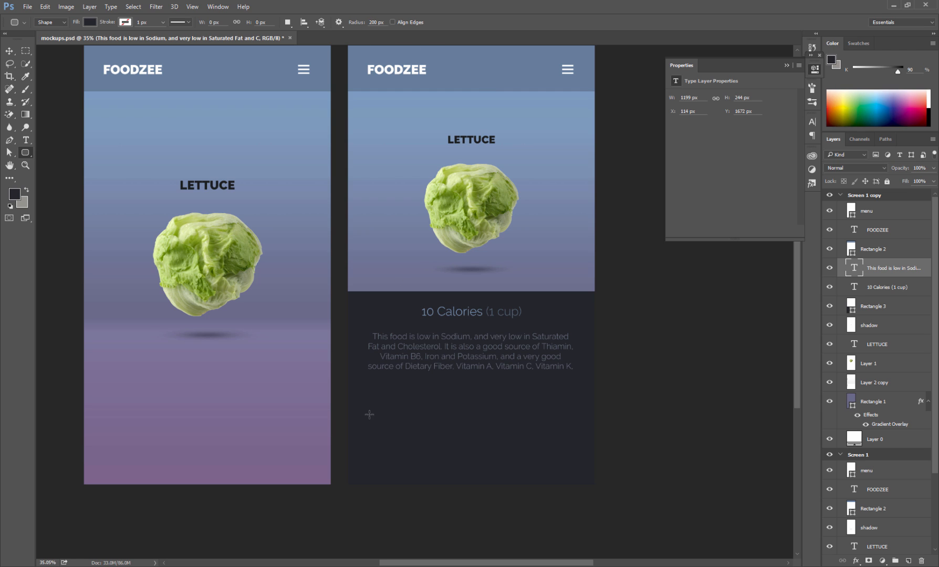
{"action": "left_click_drag", "start_coordinate": [369, 412], "coordinate": [573, 423]}
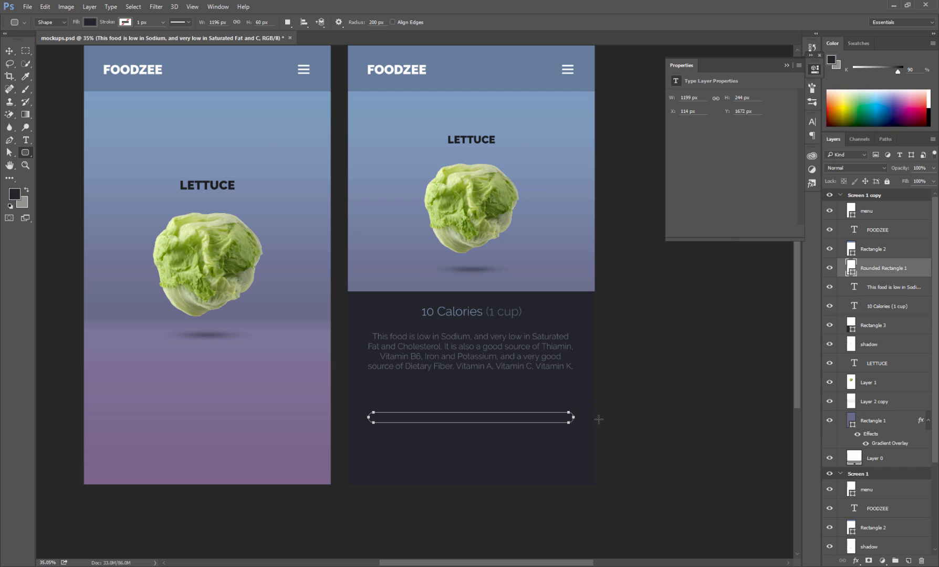
Step: Change the rounded bar's fill to a fully saturated lime green
{"action": "double_click", "coordinate": [851, 269]}
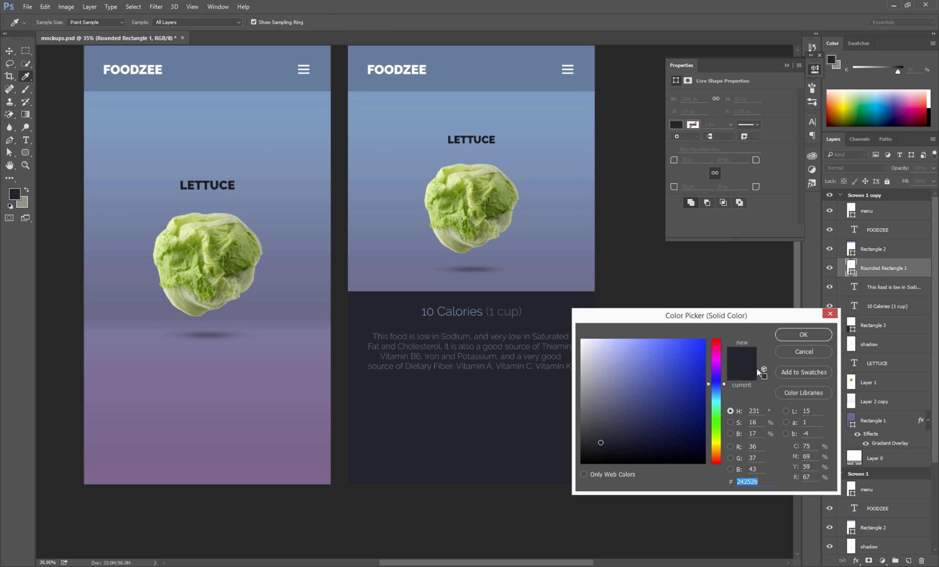
{"action": "left_click", "coordinate": [717, 436]}
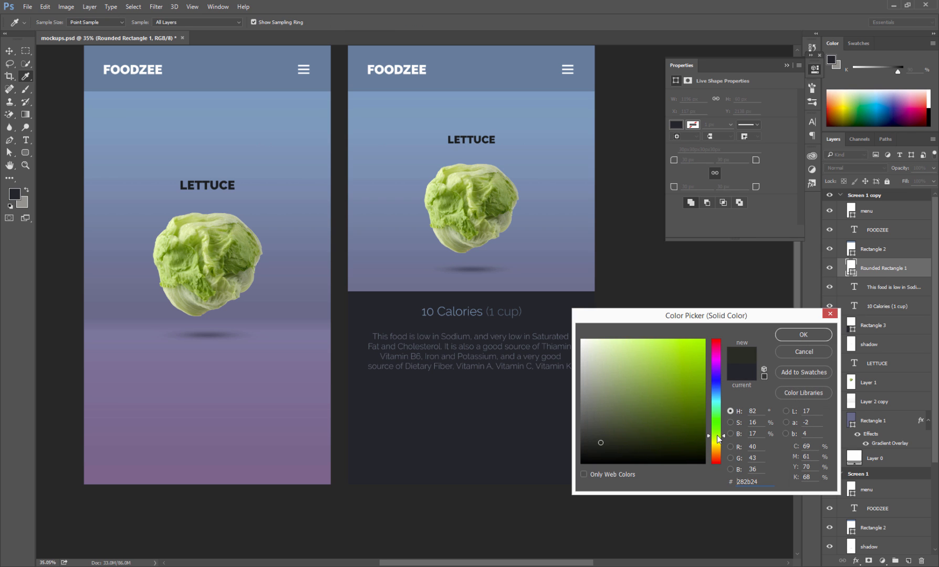
{"action": "left_click", "coordinate": [708, 332]}
{"action": "left_click", "coordinate": [788, 334]}
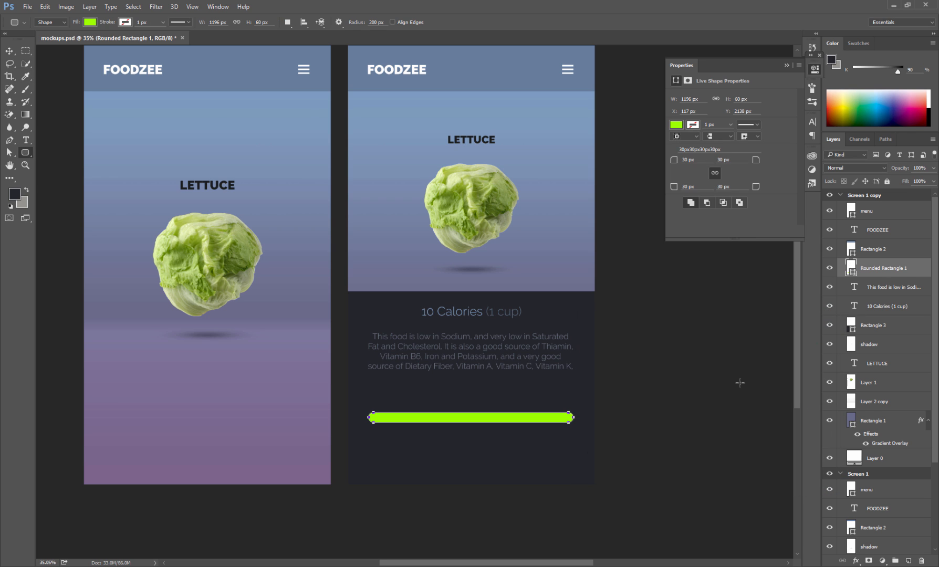
Step: Create a new layer clipped to the green bar and draw a rectangle about 575 by 238 px over the bar's right end
{"action": "double_click", "coordinate": [881, 274]}
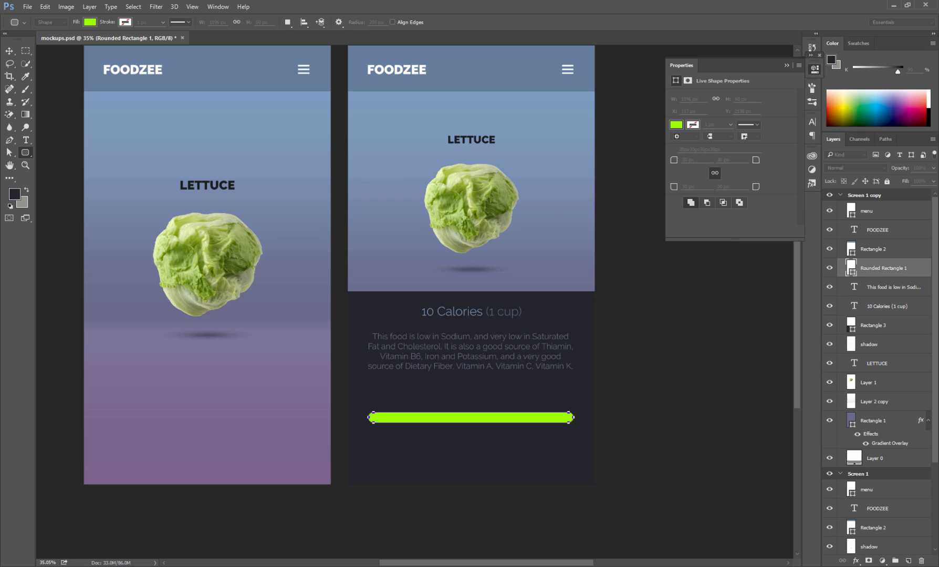
{"action": "key", "text": "ctrl+shift+n"}
{"action": "left_click", "coordinate": [462, 233]}
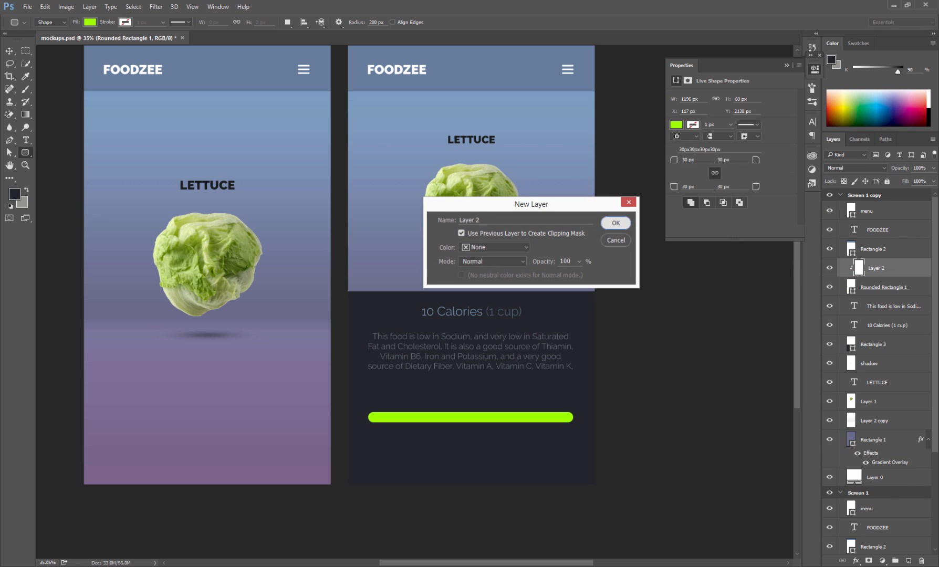
{"action": "key", "text": "Return"}
{"action": "right_click", "coordinate": [24, 152]}
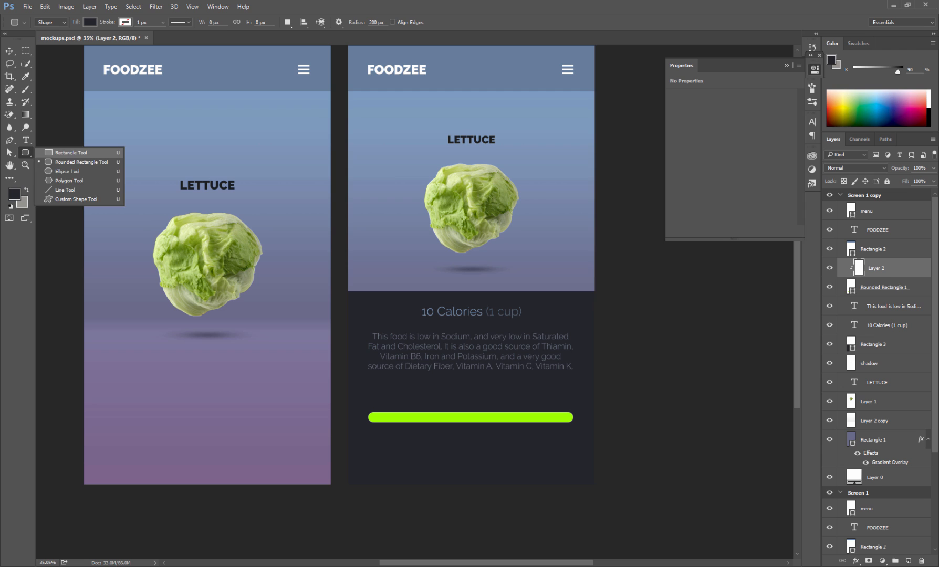
{"action": "left_click", "coordinate": [63, 152]}
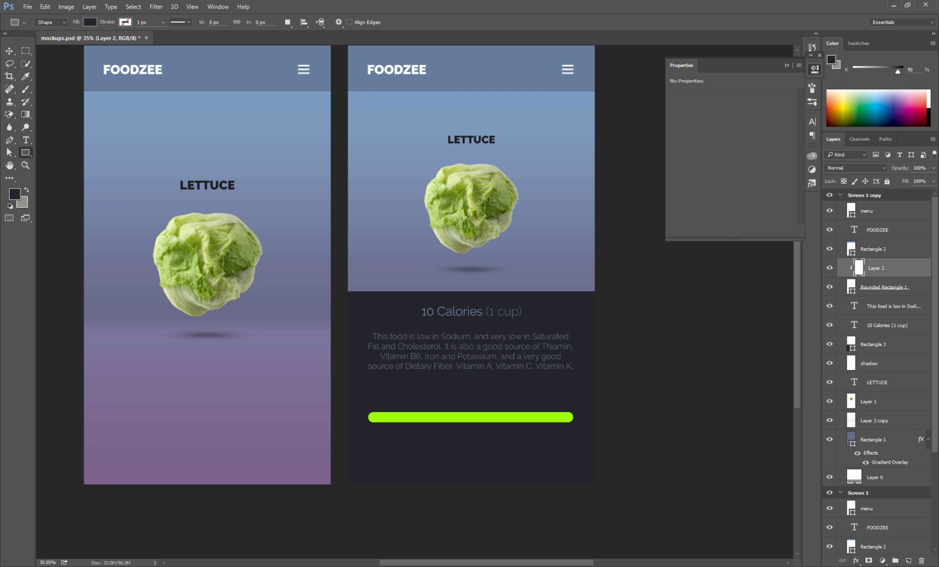
{"action": "left_click_drag", "start_coordinate": [497, 401], "coordinate": [596, 441]}
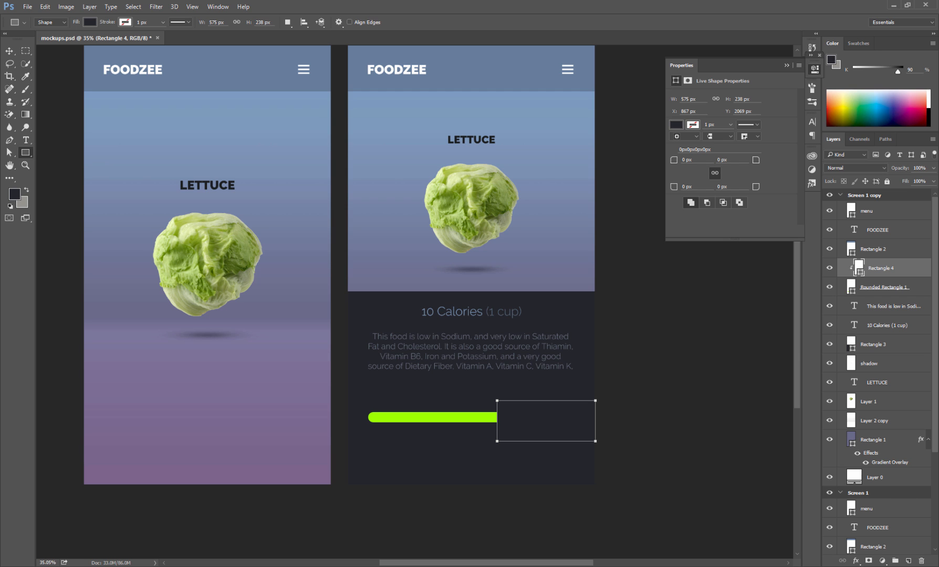
Step: Fill the clipped rectangle with the blue #20acd4
{"action": "double_click", "coordinate": [860, 268]}
{"action": "type", "text": "0096ff"}
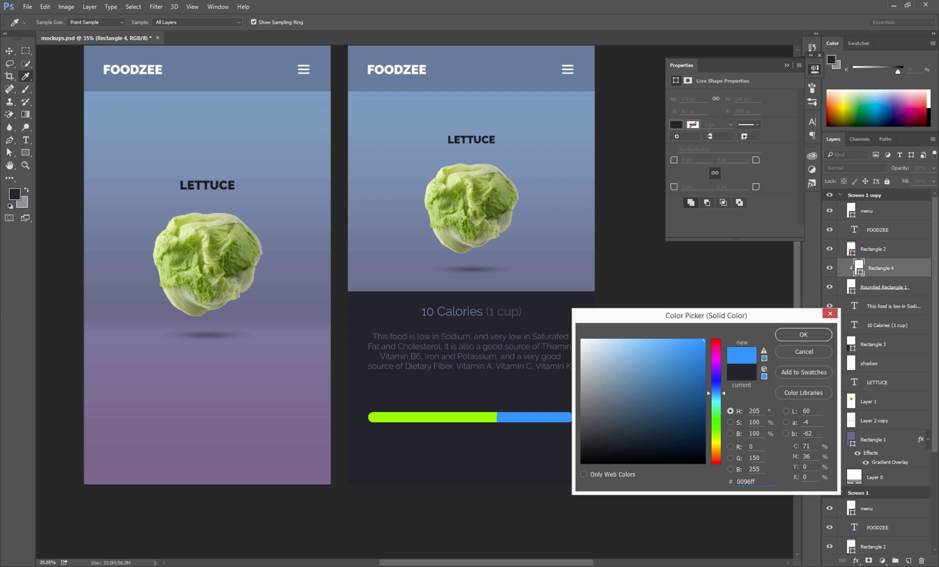
{"action": "left_click_drag", "start_coordinate": [700, 355], "coordinate": [687, 361]}
{"action": "left_click", "coordinate": [717, 401]}
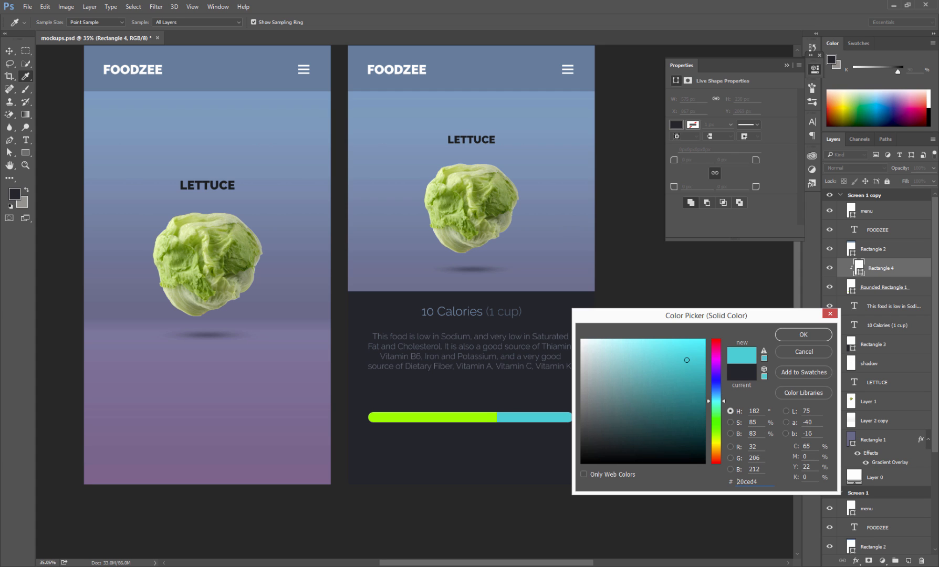
{"action": "left_click_drag", "start_coordinate": [717, 401], "coordinate": [717, 398]}
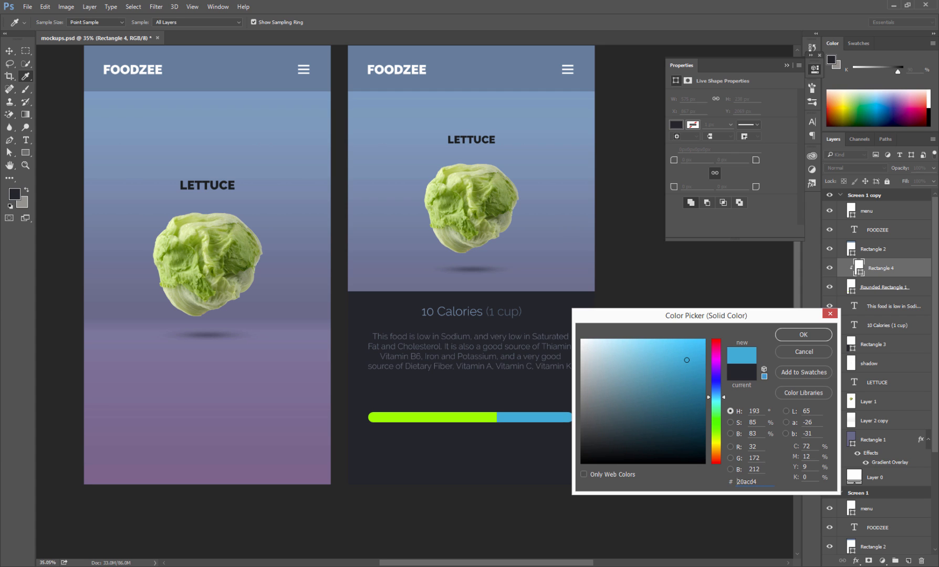
{"action": "key", "text": "Return"}
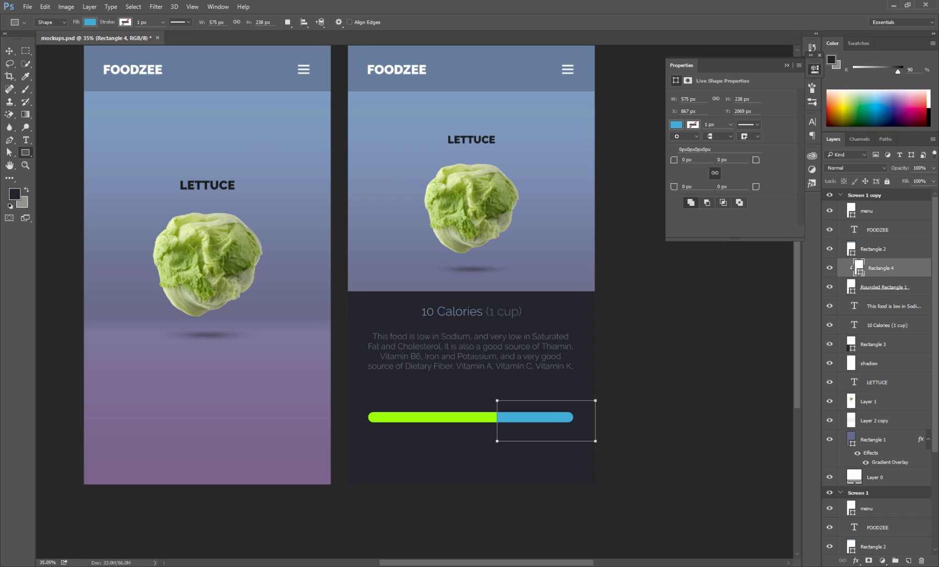
Step: Duplicate the blue rectangle, place the copy directly above the original in the layer order and clip it to the rounded bar
{"action": "right_click", "coordinate": [888, 268]}
{"action": "left_click", "coordinate": [773, 164]}
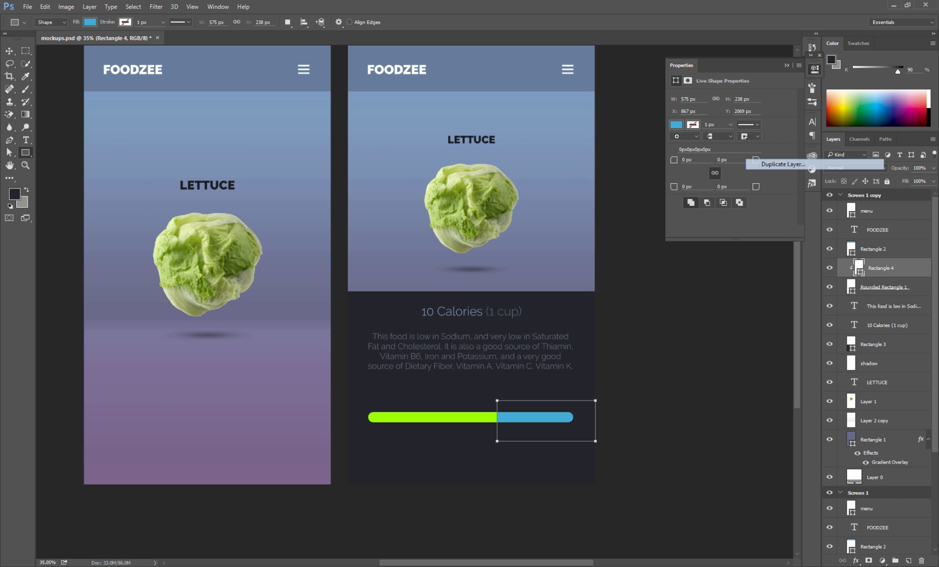
{"action": "key", "text": "Return"}
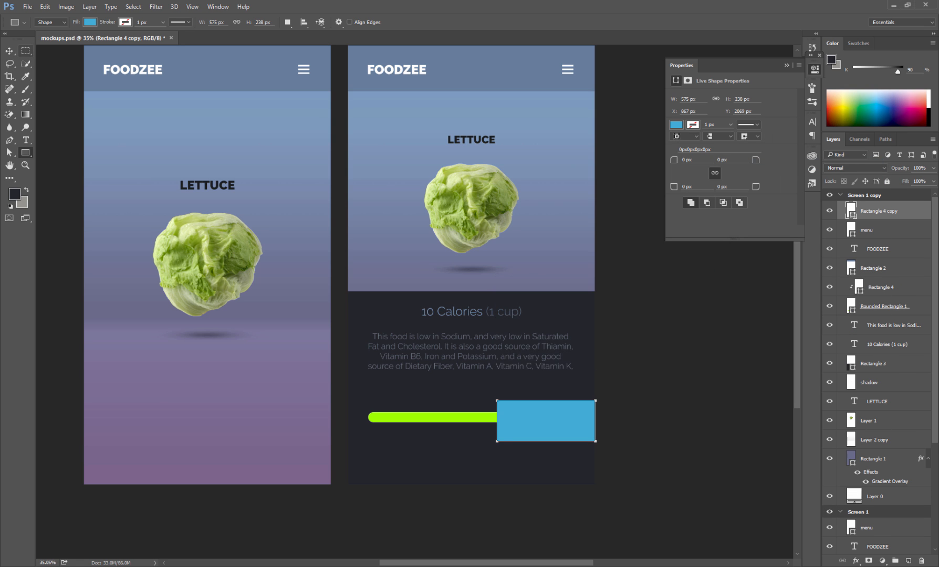
{"action": "key", "text": "v"}
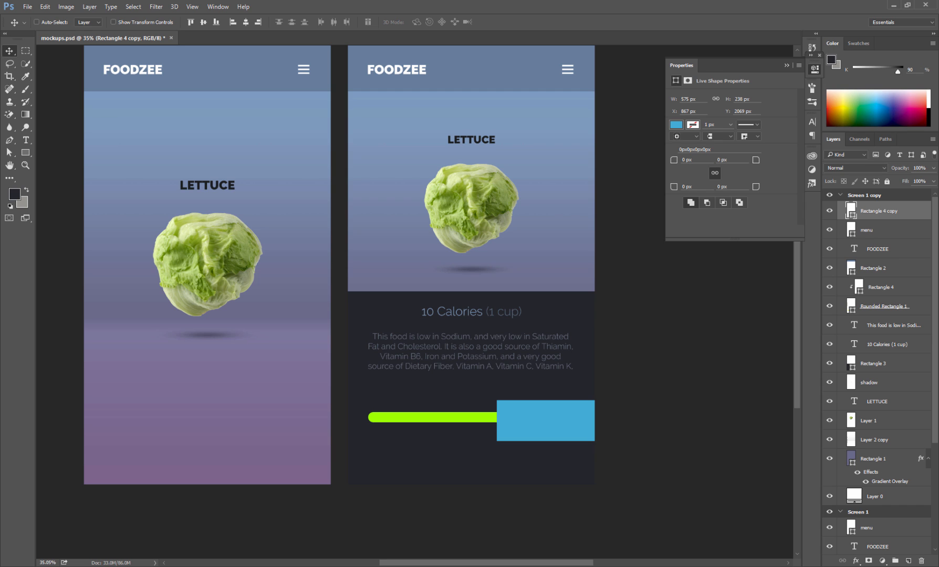
{"action": "left_click_drag", "start_coordinate": [879, 211], "coordinate": [876, 279]}
{"action": "right_click", "coordinate": [885, 268]}
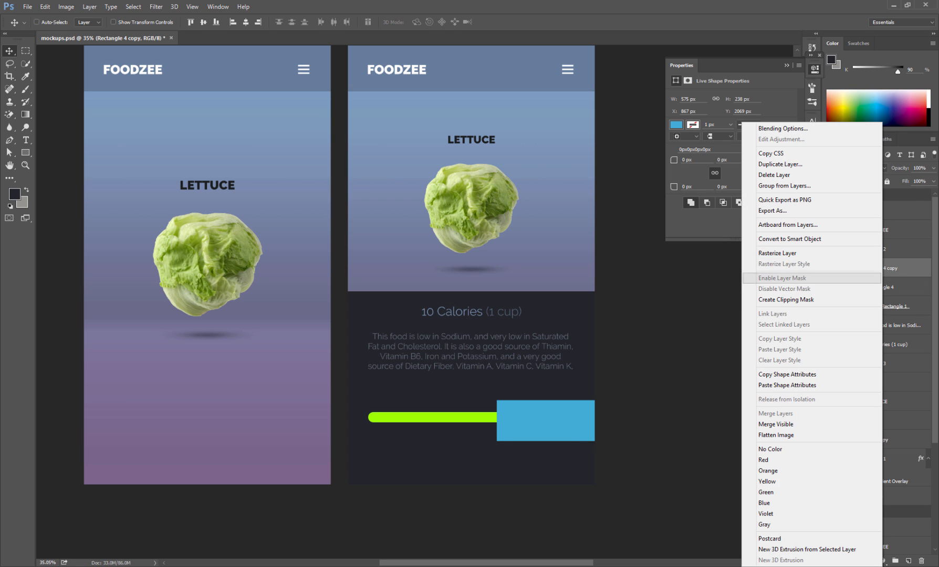
{"action": "left_click", "coordinate": [762, 300]}
Step: Recolour the duplicate rectangle vivid purple, close to #c120d4, and shift it right to start at about X 1153 px
{"action": "double_click", "coordinate": [860, 268]}
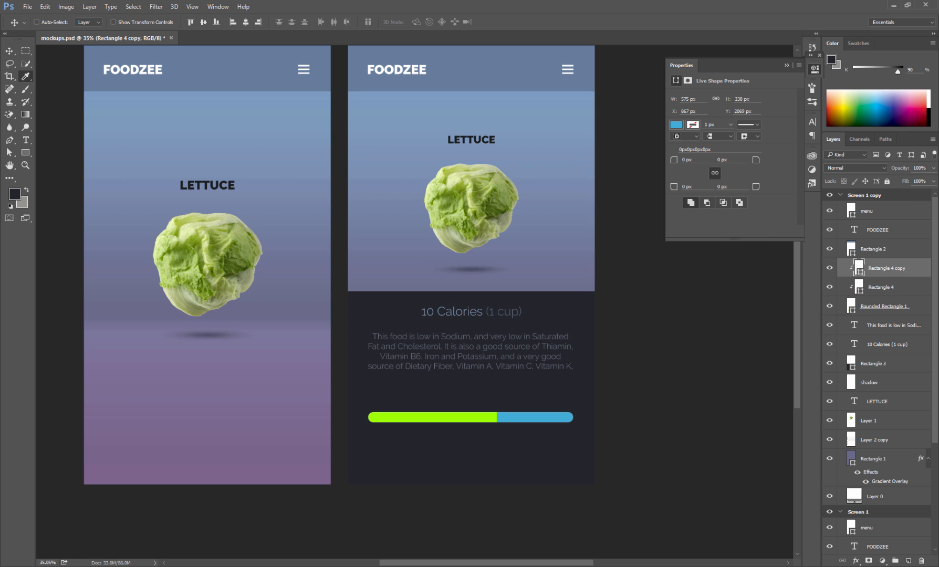
{"action": "type", "text": "c120d4"}
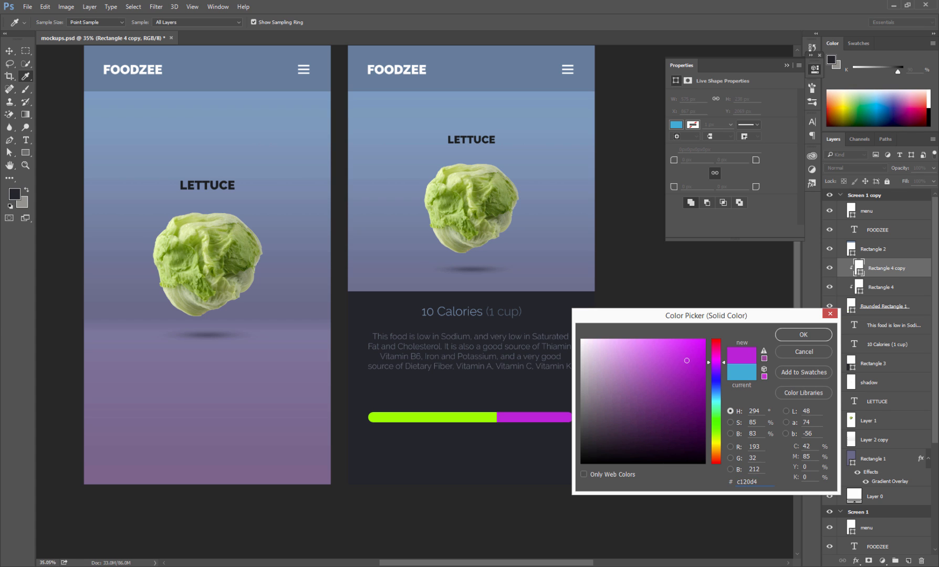
{"action": "mouse_move", "coordinate": [686, 361]}
{"action": "left_mouse_down"}
{"action": "mouse_move", "coordinate": [698, 352]}
{"action": "mouse_move", "coordinate": [691, 360]}
{"action": "left_mouse_up"}
{"action": "left_click", "coordinate": [804, 335]}
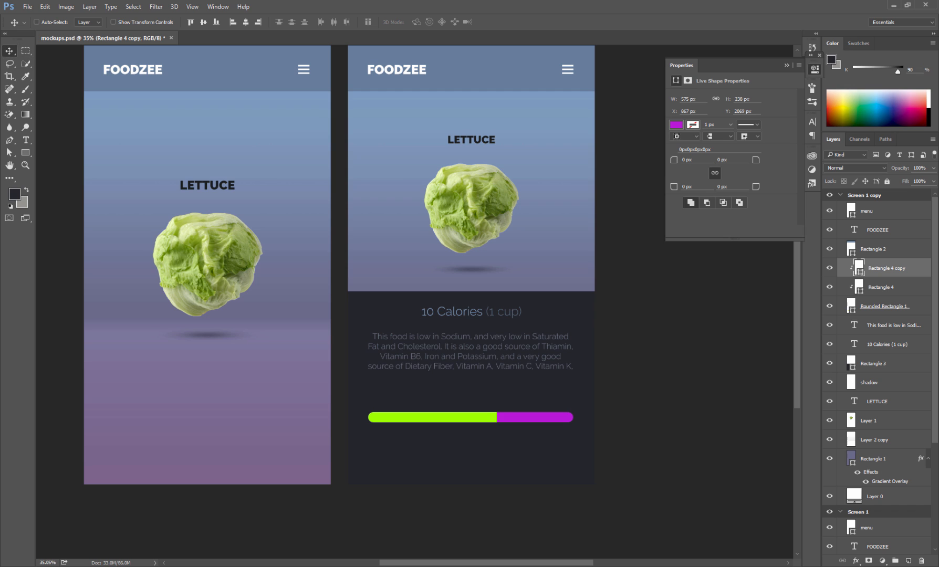
{"action": "mouse_move", "coordinate": [526, 417]}
{"action": "left_mouse_down"}
{"action": "mouse_move", "coordinate": [575, 418]}
{"action": "mouse_move", "coordinate": [645, 441]}
{"action": "left_mouse_up"}
Step: Add a left-aligned "CARBS" text label just above the left end of the coloured bar
{"action": "key", "text": "t"}
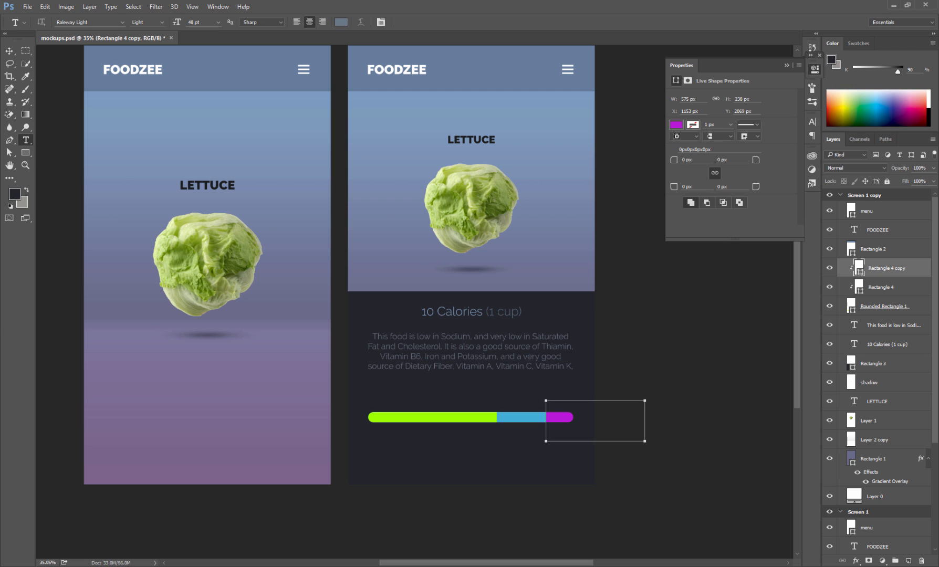
{"action": "left_click", "coordinate": [369, 407]}
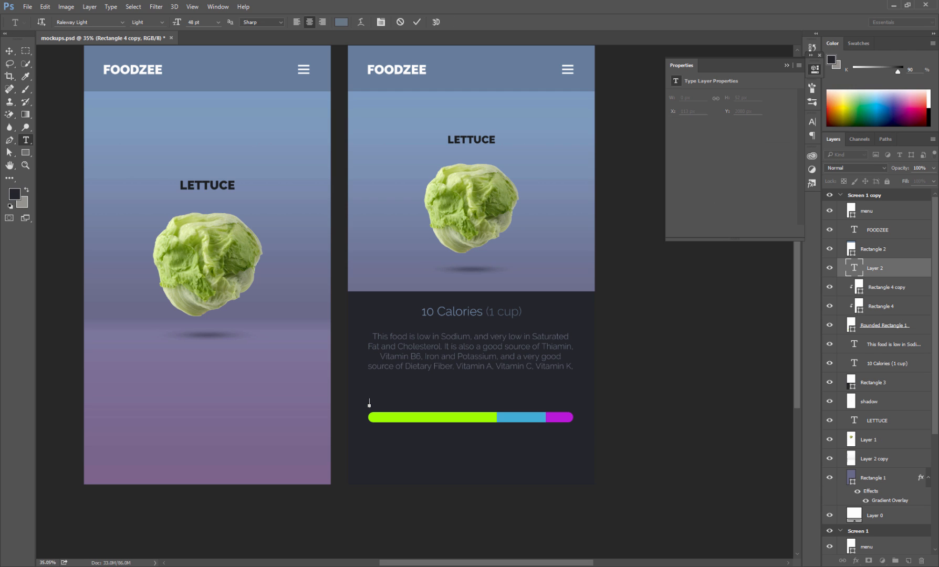
{"action": "type", "text": "CARBS"}
{"action": "left_click", "coordinate": [297, 22]}
Step: Colour the whole "CARBS" label with the bar's green, #90ff00, give it a bold weight and commit the text
{"action": "key", "text": "ctrl+a"}
{"action": "left_click", "coordinate": [342, 22]}
{"action": "left_click", "coordinate": [402, 417]}
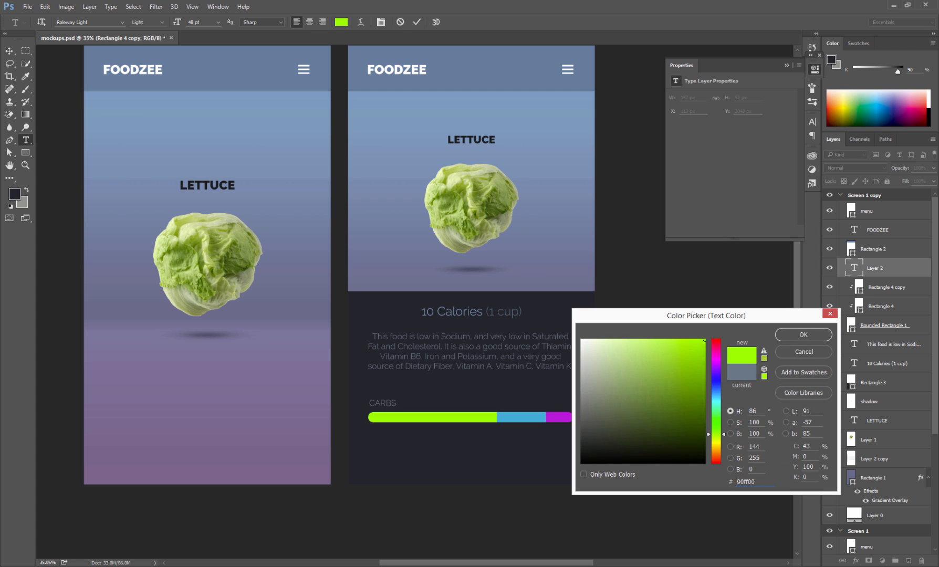
{"action": "left_click", "coordinate": [804, 335]}
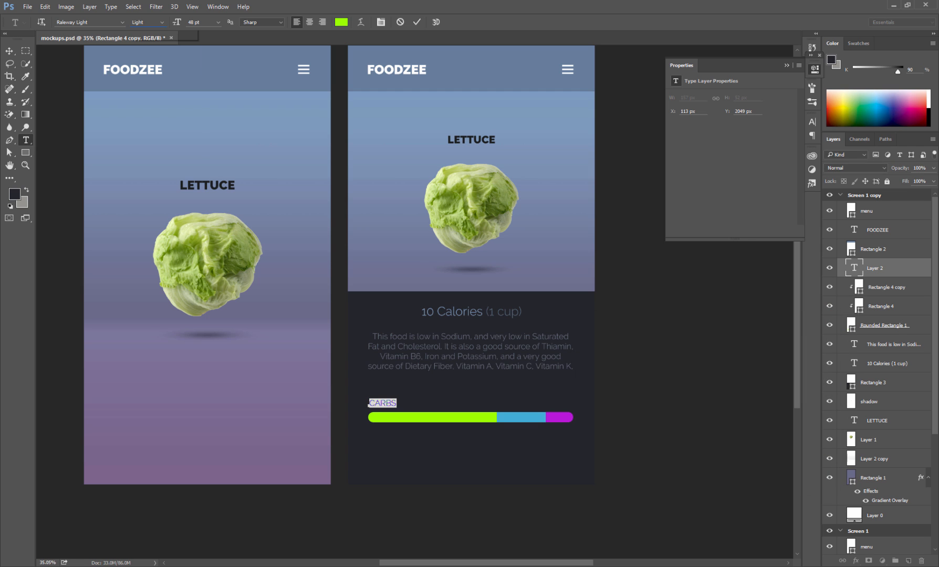
{"action": "left_click", "coordinate": [162, 22]}
{"action": "left_click", "coordinate": [160, 118]}
{"action": "left_click", "coordinate": [9, 51]}
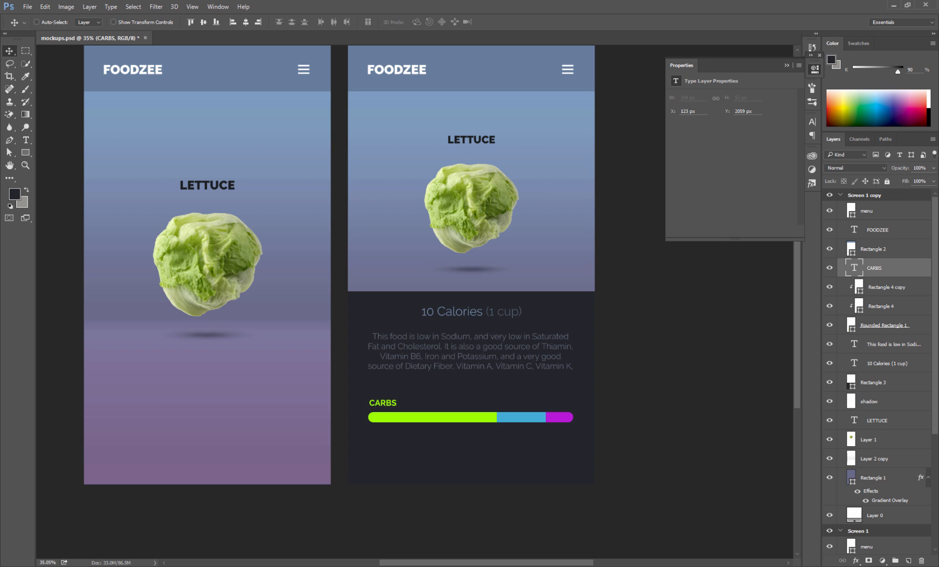
Step: Duplicate the "CARBS" label, place the copy above the blue bar segment at about X 867 px, and change its text to "PROTEIN"
{"action": "right_click", "coordinate": [883, 268]}
{"action": "left_click", "coordinate": [841, 125]}
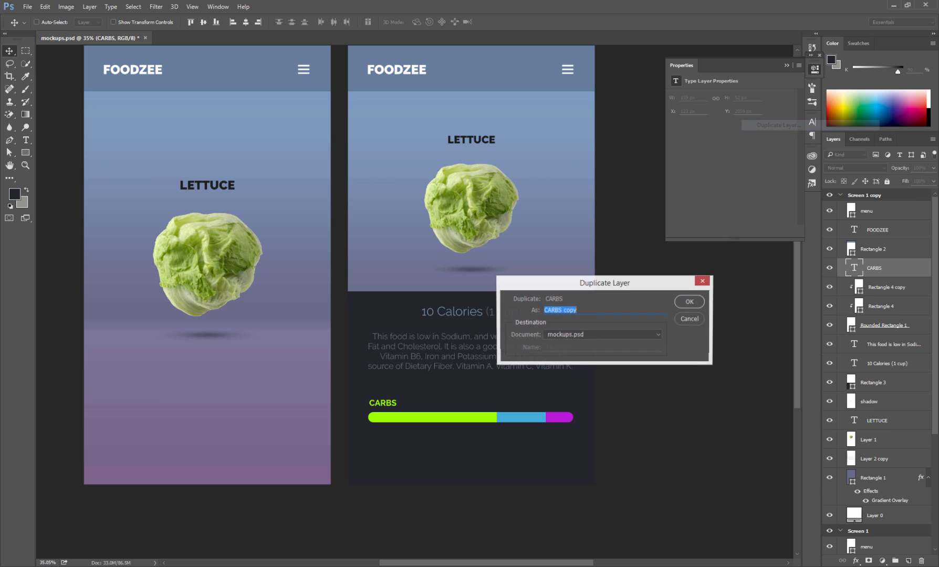
{"action": "key", "text": "Return"}
{"action": "left_click_drag", "start_coordinate": [383, 403], "coordinate": [510, 403]}
{"action": "left_click", "coordinate": [26, 139]}
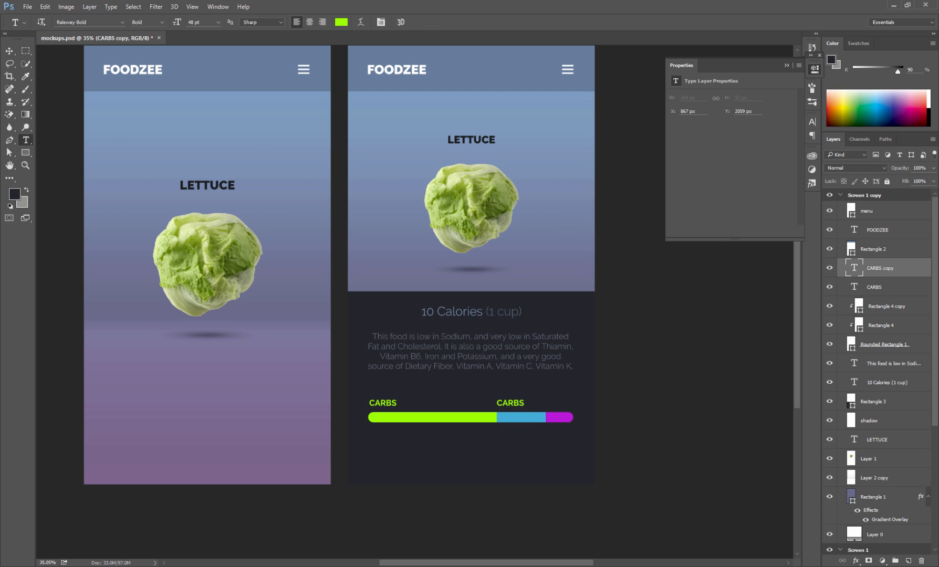
{"action": "double_click", "coordinate": [510, 403]}
{"action": "type", "text": "PROTEIN"}
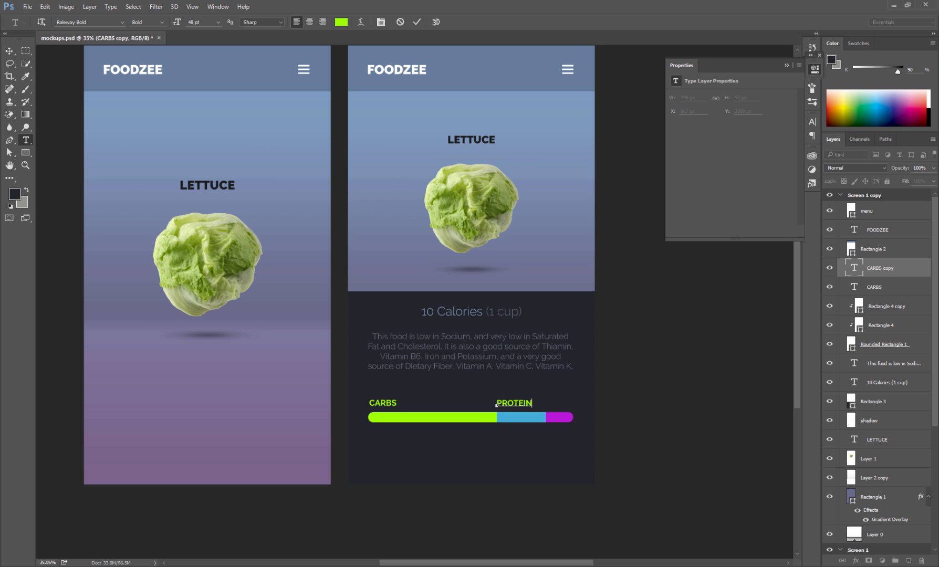
{"action": "left_click", "coordinate": [10, 51]}
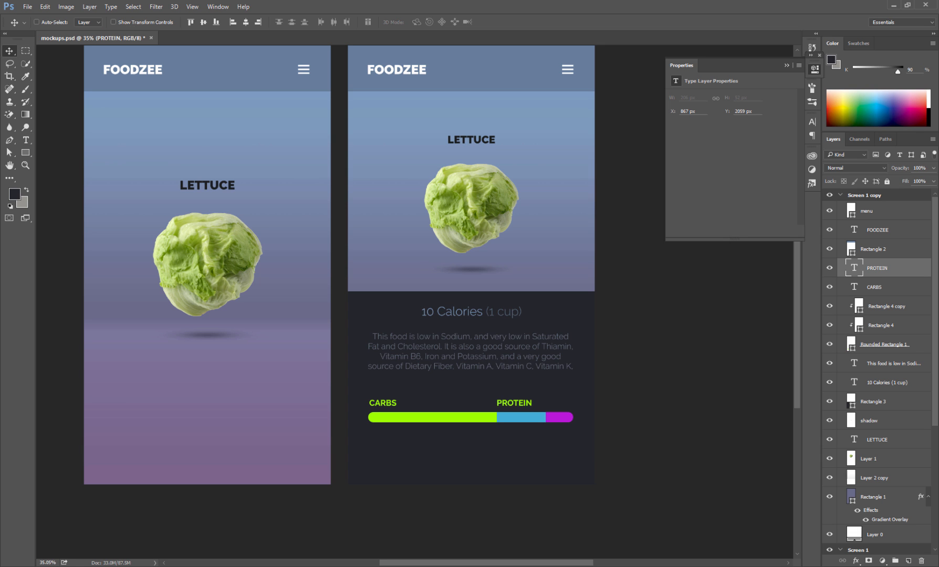
Step: Duplicate the "PROTEIN" label, place the copy above the purple bar segment at about X 1151 px, and change its text to "FAT"
{"action": "right_click", "coordinate": [888, 268]}
{"action": "left_click", "coordinate": [798, 137]}
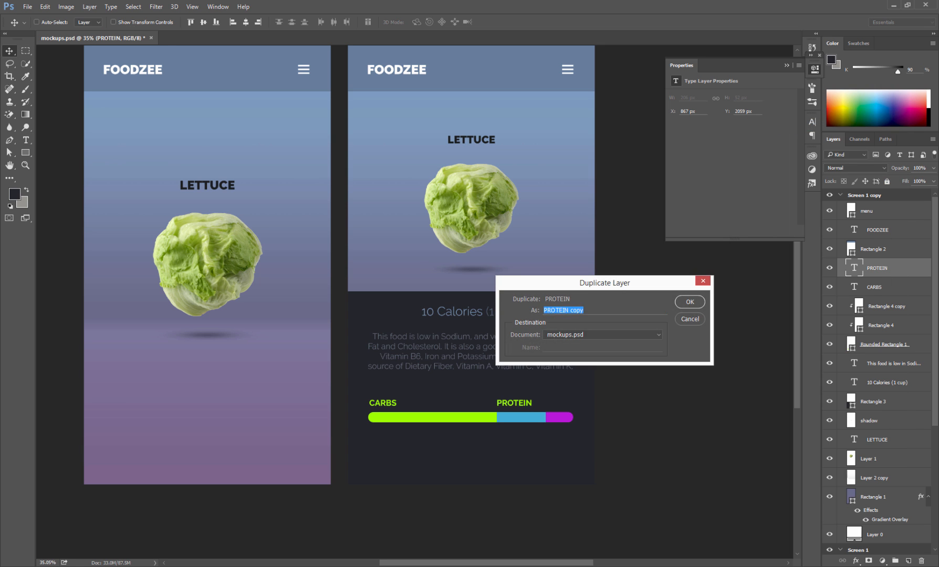
{"action": "key", "text": "Return"}
{"action": "left_click_drag", "start_coordinate": [513, 404], "coordinate": [566, 404]}
{"action": "key", "text": "t"}
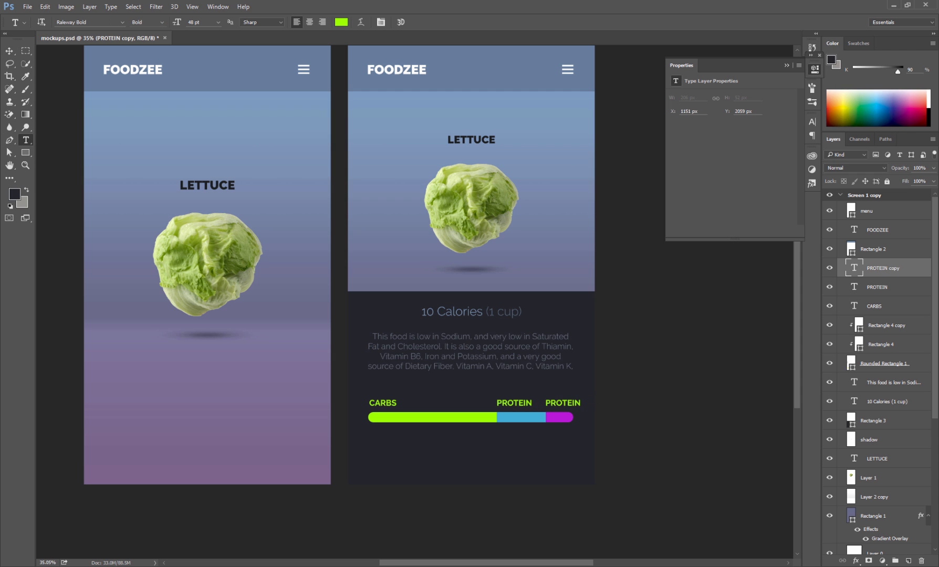
{"action": "double_click", "coordinate": [563, 403]}
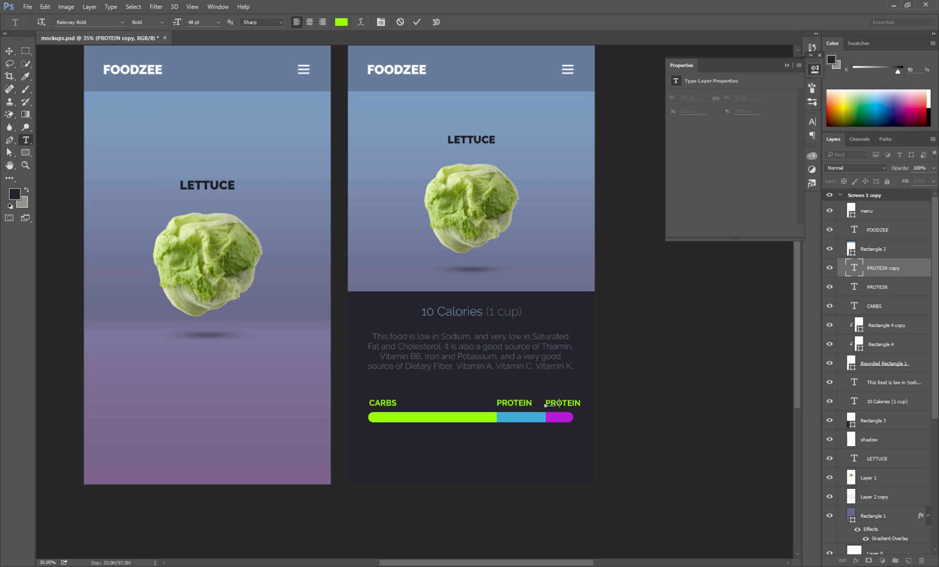
{"action": "type", "text": "FAT"}
Step: Colour the "FAT" label with the bar's purple, #c018d4, and the "PROTEIN" label with the bar's blue
{"action": "key", "text": "ctrl+a"}
{"action": "left_click", "coordinate": [341, 22]}
{"action": "left_click", "coordinate": [559, 417]}
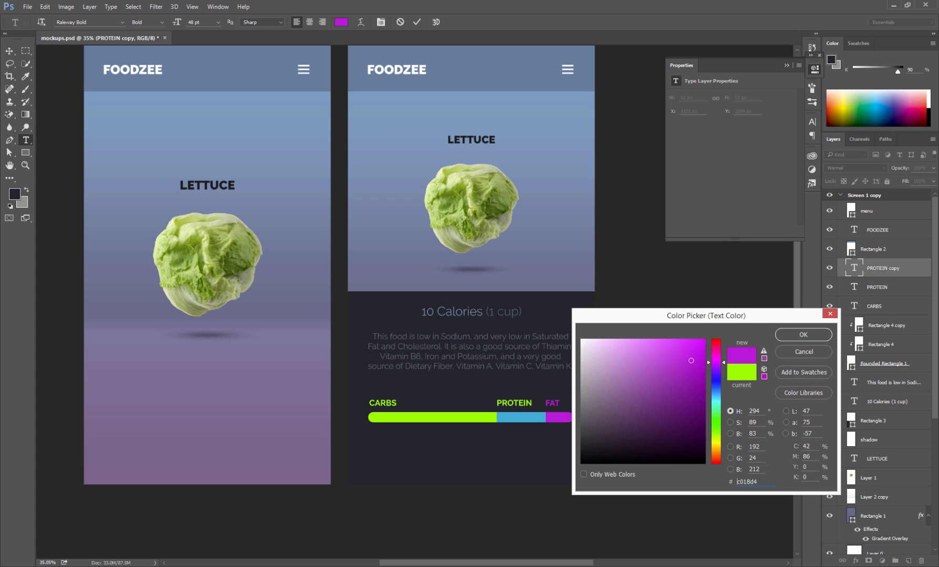
{"action": "left_click", "coordinate": [804, 335]}
{"action": "left_click", "coordinate": [888, 287]}
{"action": "left_click", "coordinate": [342, 22]}
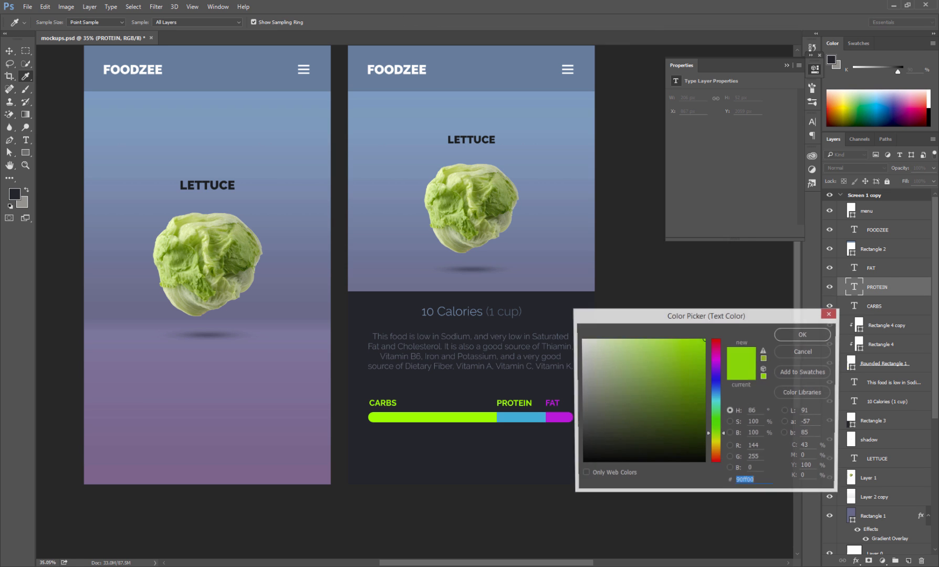
{"action": "left_click", "coordinate": [521, 418]}
{"action": "key", "text": "Return"}
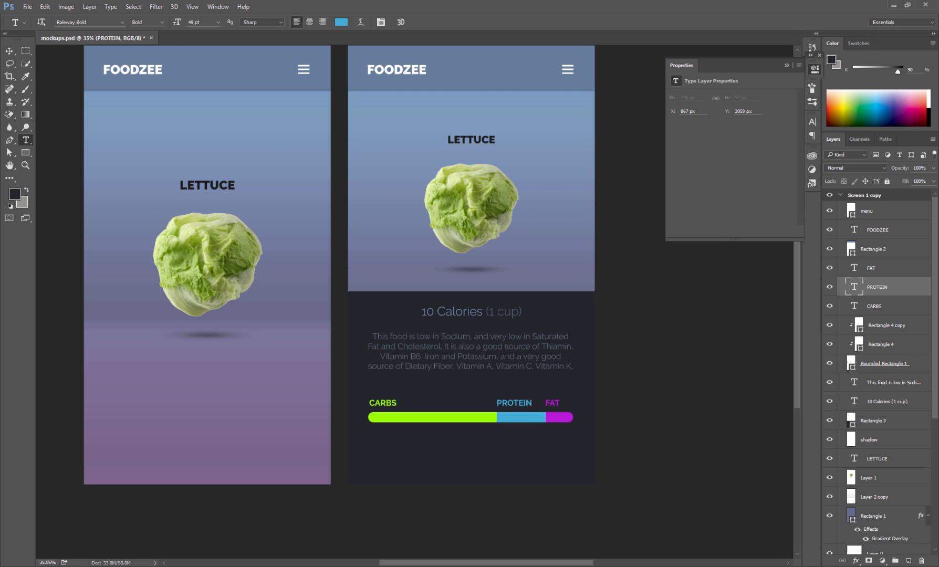
Step: Draw a thin rounded rectangle, about 1164 by 10 px, along the coloured bar's upper edge and fill it white
{"action": "left_click", "coordinate": [887, 326]}
{"action": "left_click_drag", "start_coordinate": [26, 153], "coordinate": [69, 163]}
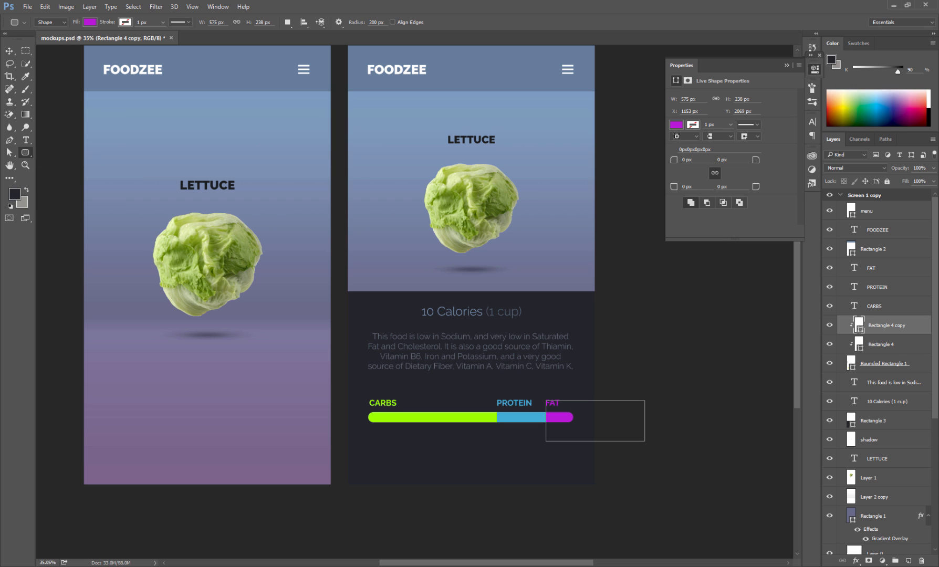
{"action": "left_click_drag", "start_coordinate": [369, 415], "coordinate": [573, 418]}
{"action": "double_click", "coordinate": [852, 325]}
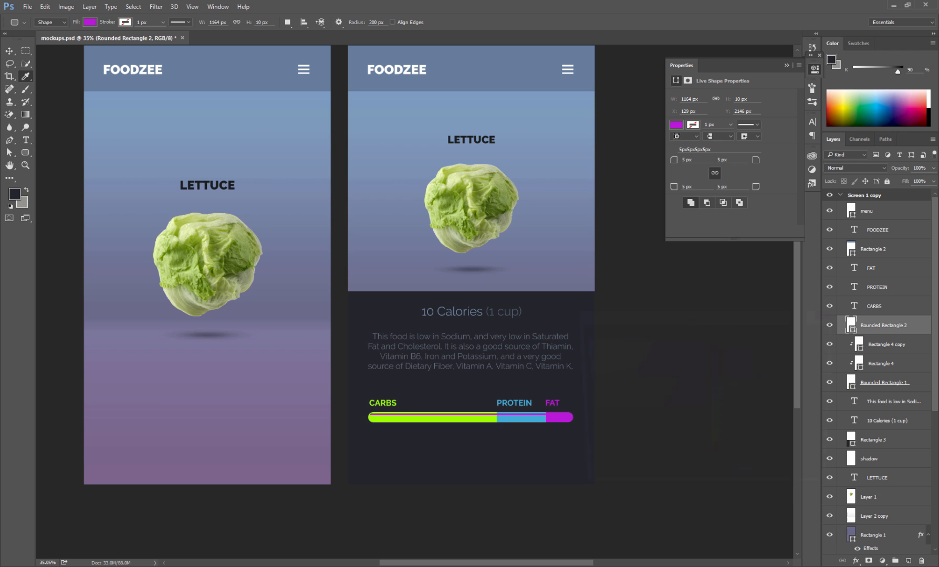
{"action": "left_click_drag", "start_coordinate": [599, 339], "coordinate": [582, 339]}
{"action": "left_click", "coordinate": [804, 335]}
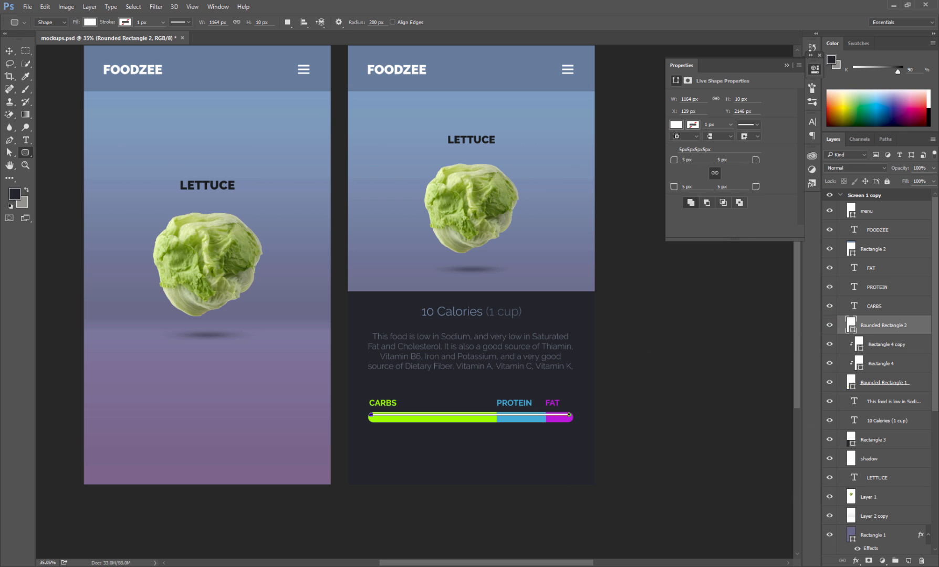
Step: Set the white highlight strip's blend mode to Overlay
{"action": "left_click", "coordinate": [857, 168]}
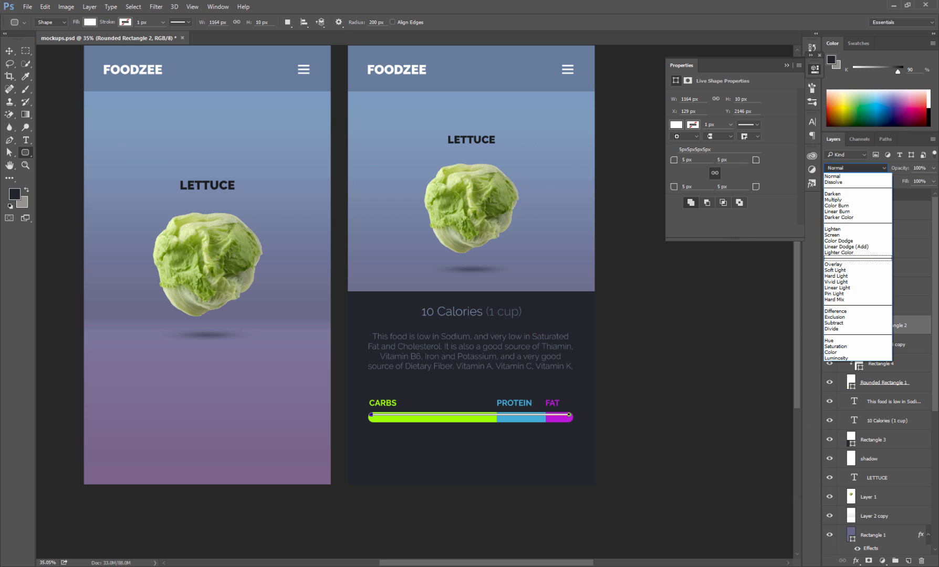
{"action": "left_click", "coordinate": [841, 265]}
{"action": "key", "text": "v"}
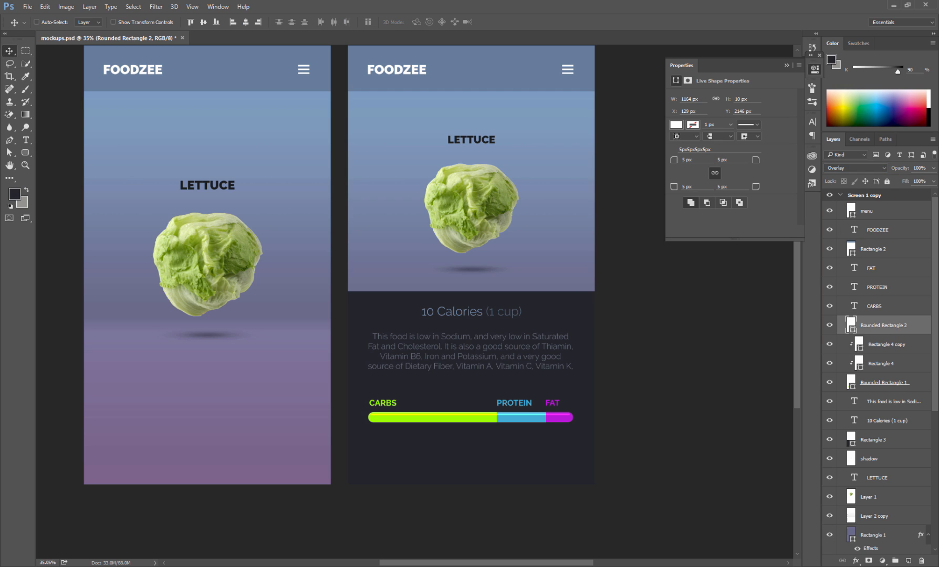
Step: Group the nutrient labels, highlight strip and bar layers, and move the group down, farther from the description paragraph
{"action": "left_click", "coordinate": [871, 268]}
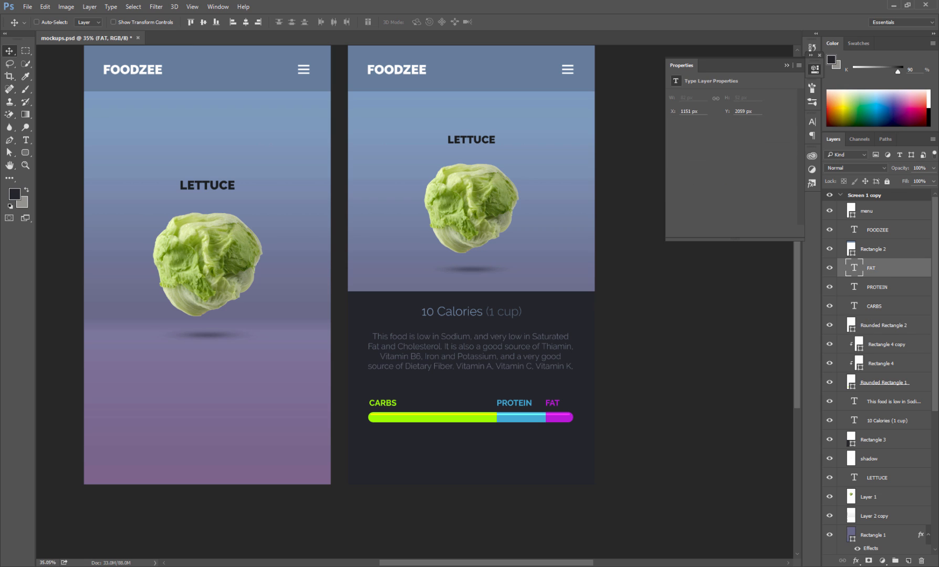
{"action": "left_click", "coordinate": [885, 383], "text": "shift"}
{"action": "left_click", "coordinate": [36, 22]}
{"action": "key", "text": "ctrl+g"}
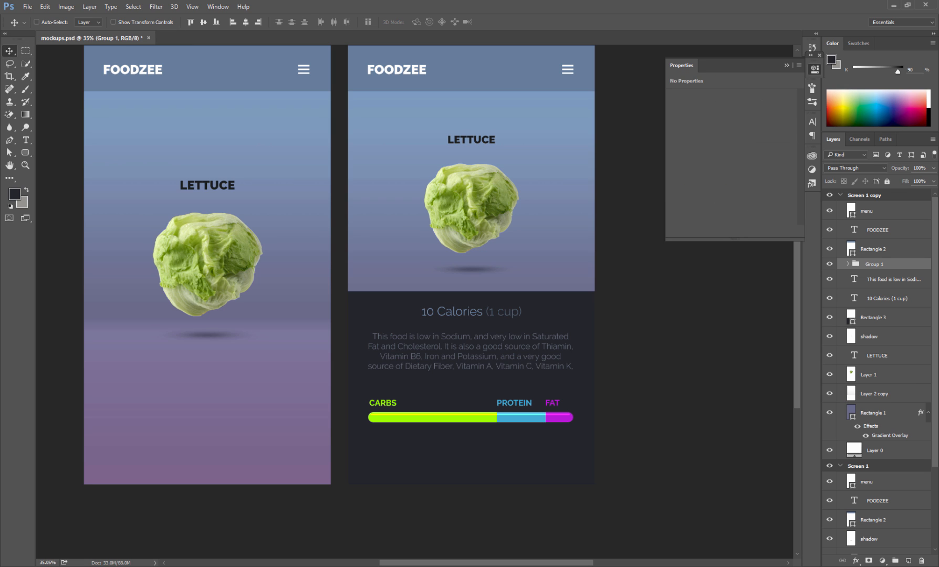
{"action": "left_click_drag", "start_coordinate": [515, 388], "coordinate": [515, 415]}
Step: Move the description paragraph down to about Y 1788 px and the "10 Calories (1 cup)" heading down to about Y 1581 px
{"action": "left_click", "coordinate": [888, 279]}
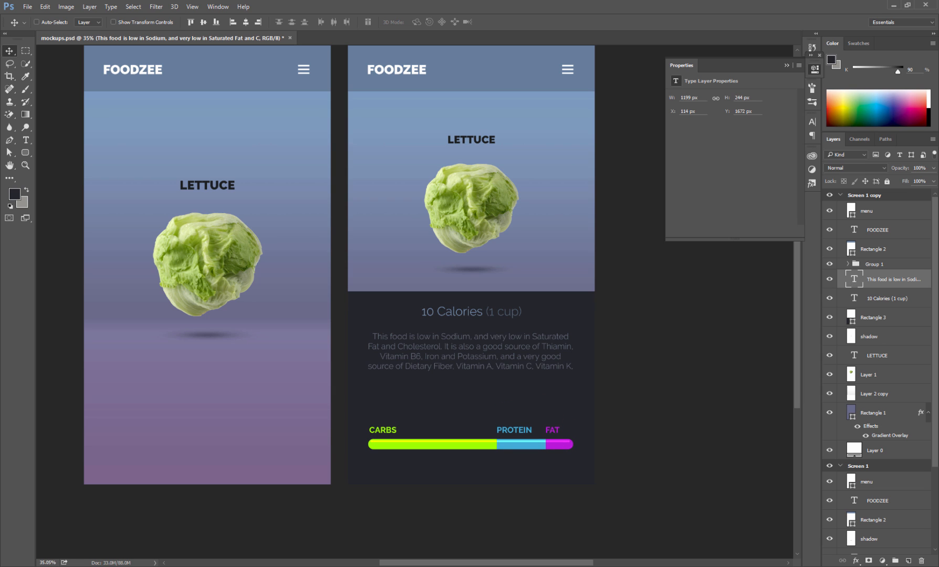
{"action": "left_click_drag", "start_coordinate": [482, 328], "coordinate": [483, 348]}
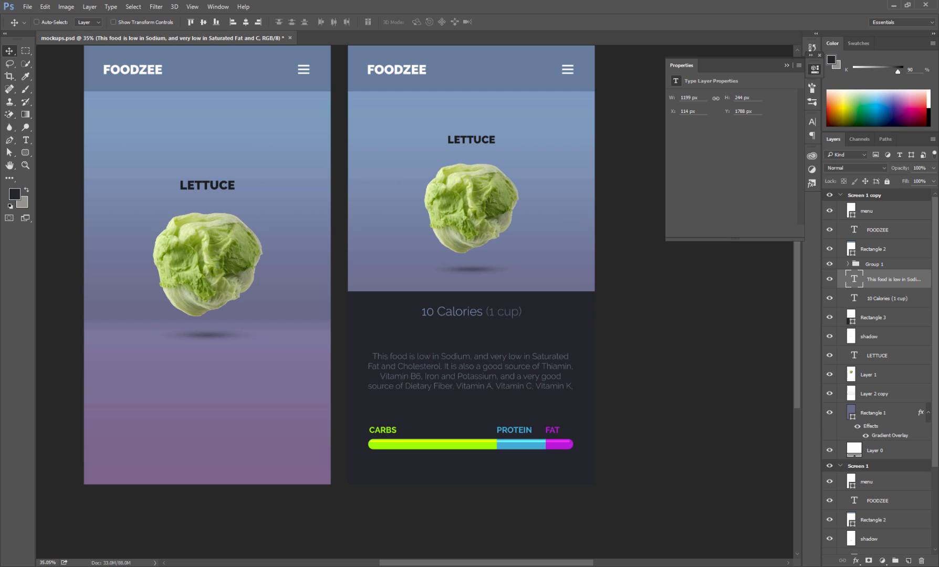
{"action": "left_click_drag", "start_coordinate": [476, 310], "coordinate": [475, 322], "text": "ctrl"}
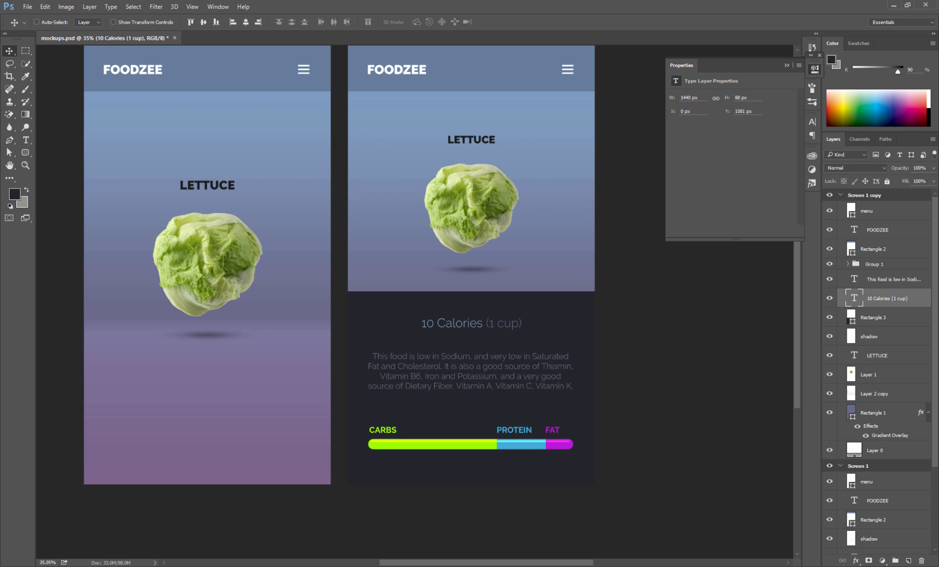
{"action": "left_click_drag", "start_coordinate": [475, 321], "coordinate": [449, 355]}
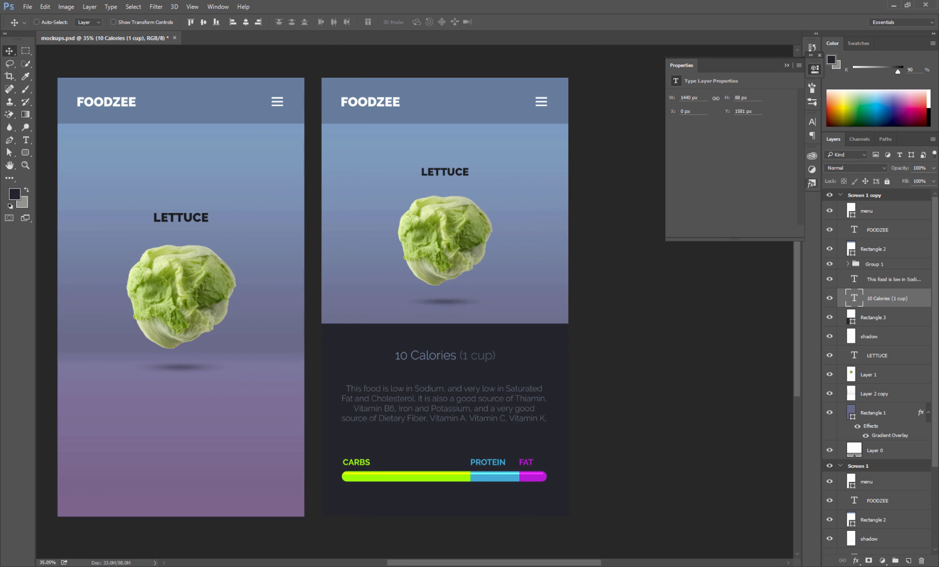
{"action": "left_click", "coordinate": [819, 55]}
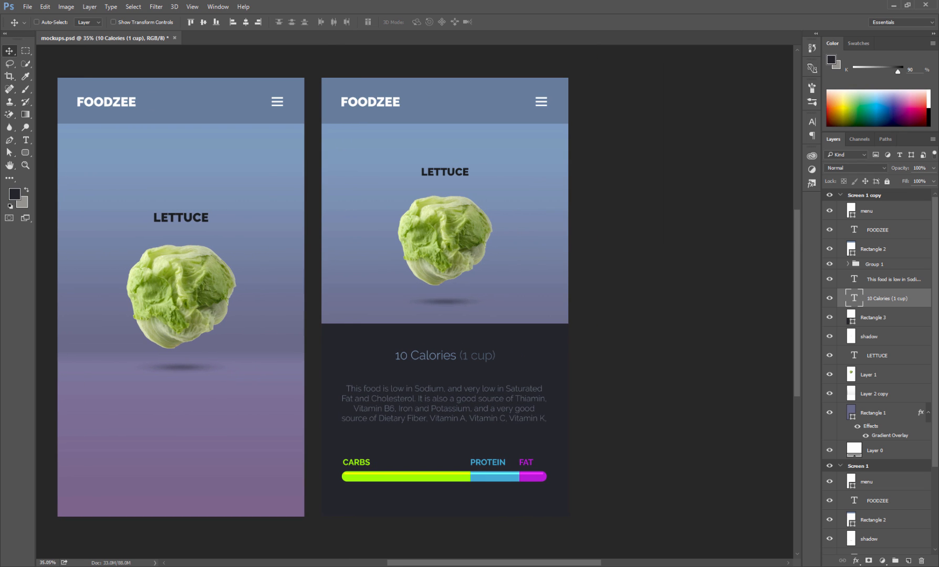
Step: Rename the "Screen 1 copy" artboard as "iNFO"
{"action": "right_click", "coordinate": [9, 51]}
{"action": "left_click", "coordinate": [51, 62]}
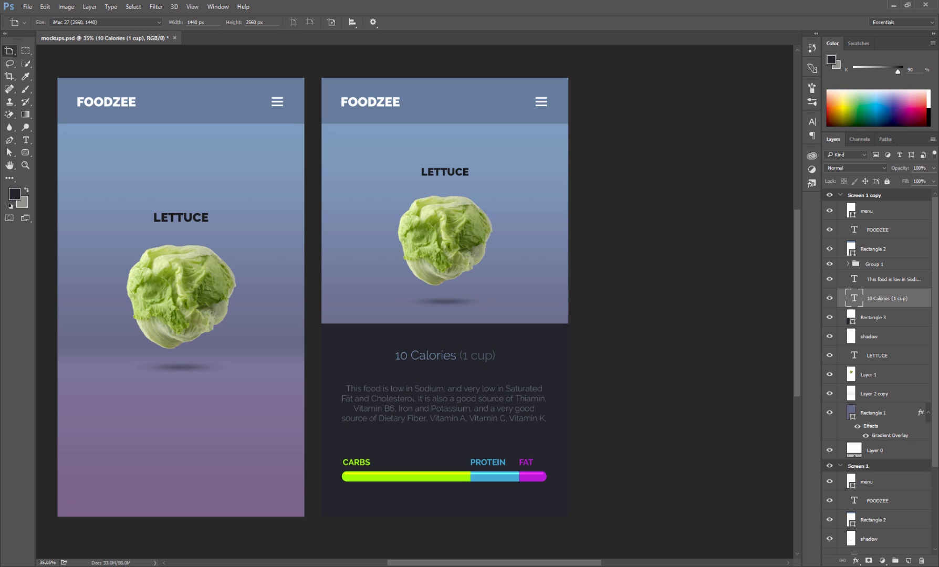
{"action": "double_click", "coordinate": [864, 195]}
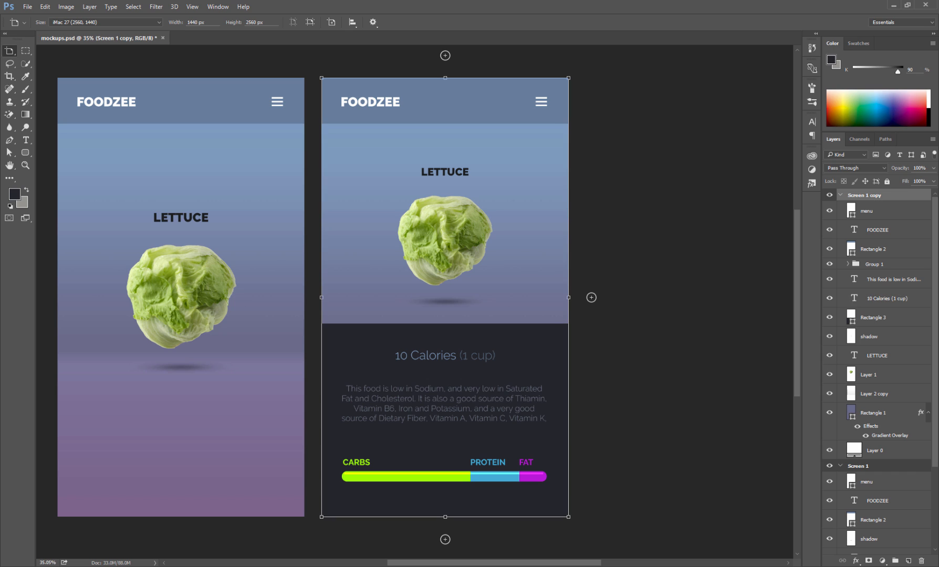
{"action": "type", "text": "iNFO"}
{"action": "key", "text": "Return"}
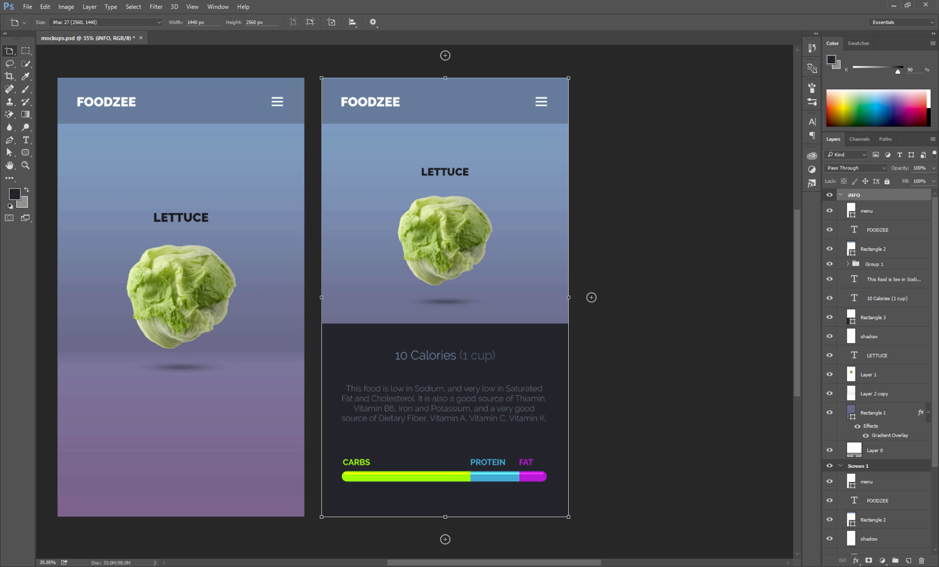
Step: Duplicate the "iNFO" artboard within the same document under the name "menu"
{"action": "right_click", "coordinate": [862, 196]}
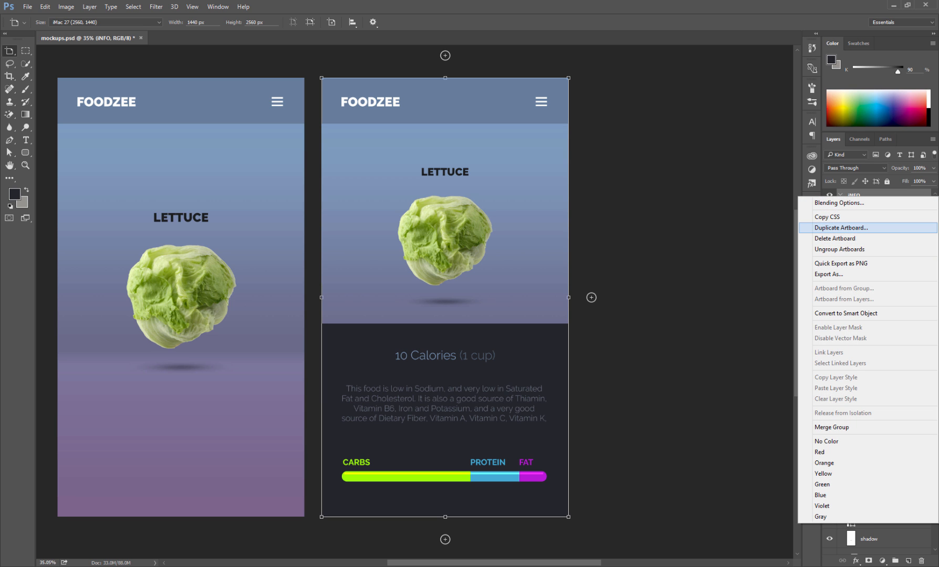
{"action": "left_click", "coordinate": [841, 228]}
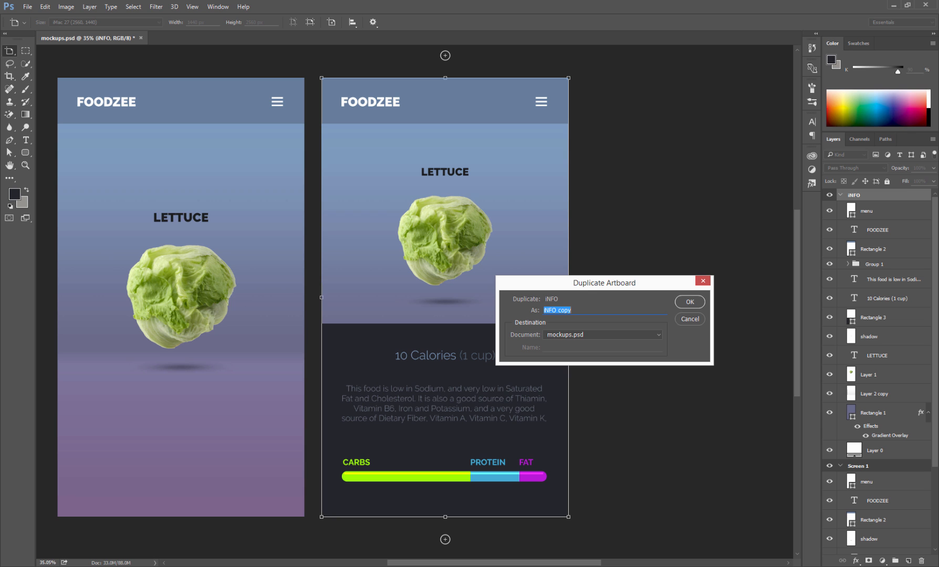
{"action": "type", "text": "menu"}
{"action": "key", "text": "Return"}
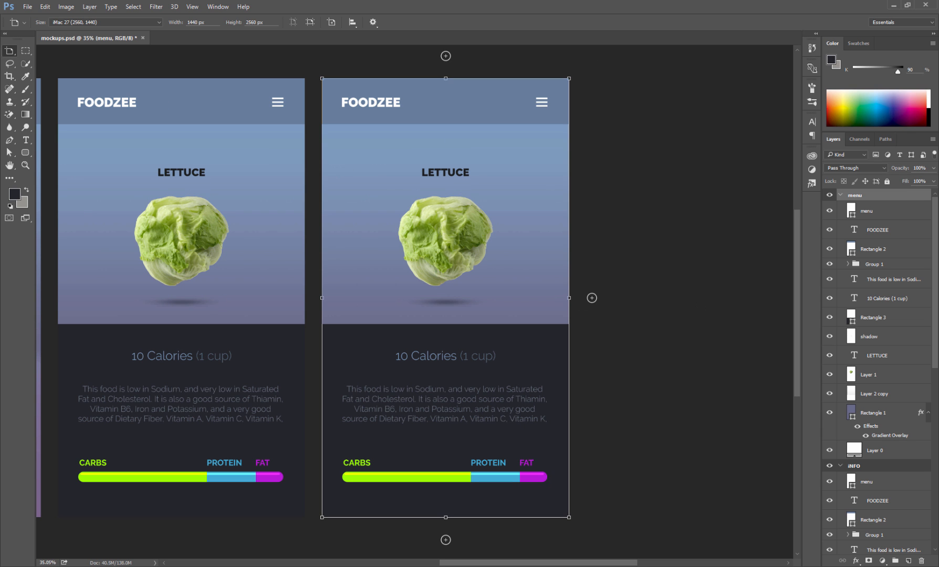
Step: Merge all layers inside the "menu" artboard, from the menu icon through Layer 0, into one layer
{"action": "left_click", "coordinate": [867, 211]}
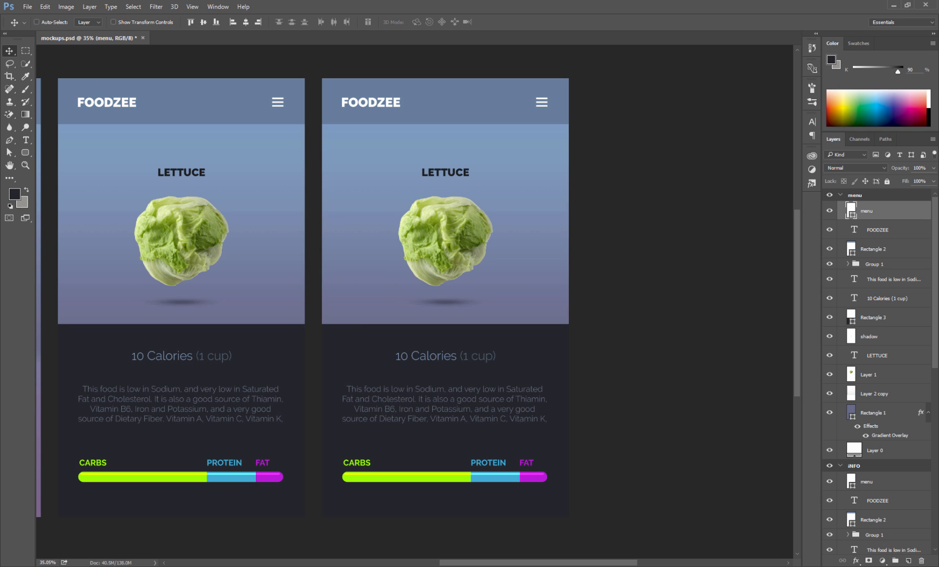
{"action": "left_click", "coordinate": [876, 451], "text": "shift"}
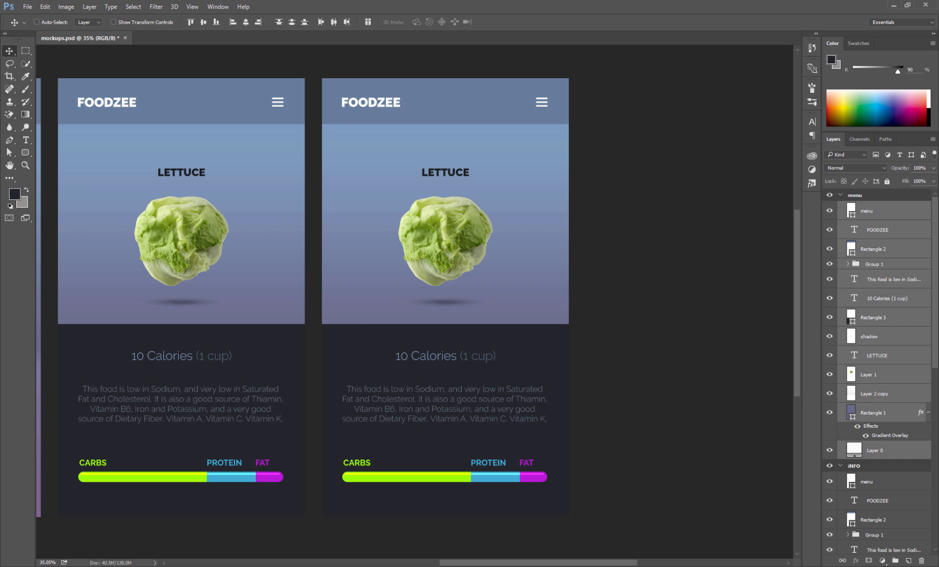
{"action": "key", "text": "ctrl+e"}
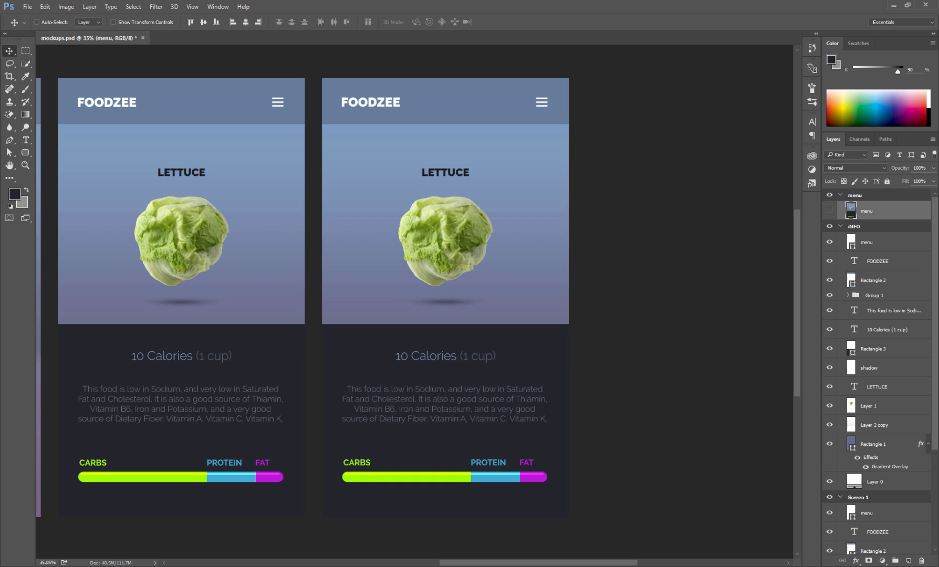
Step: Draw a #141416 rectangle about 945 × 2626 px covering the right two-thirds of the "menu" artboard over its full height
{"action": "key", "text": "i"}
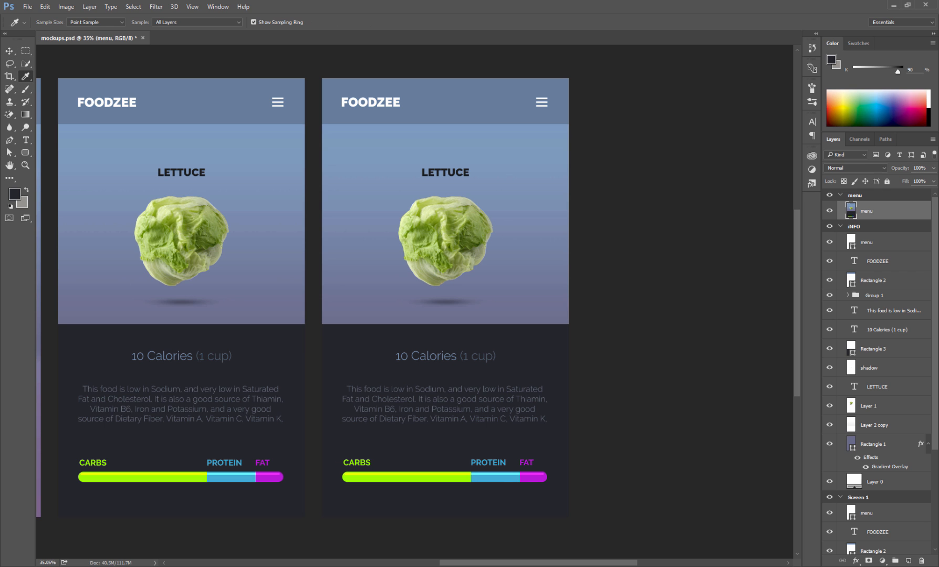
{"action": "left_click", "coordinate": [14, 194]}
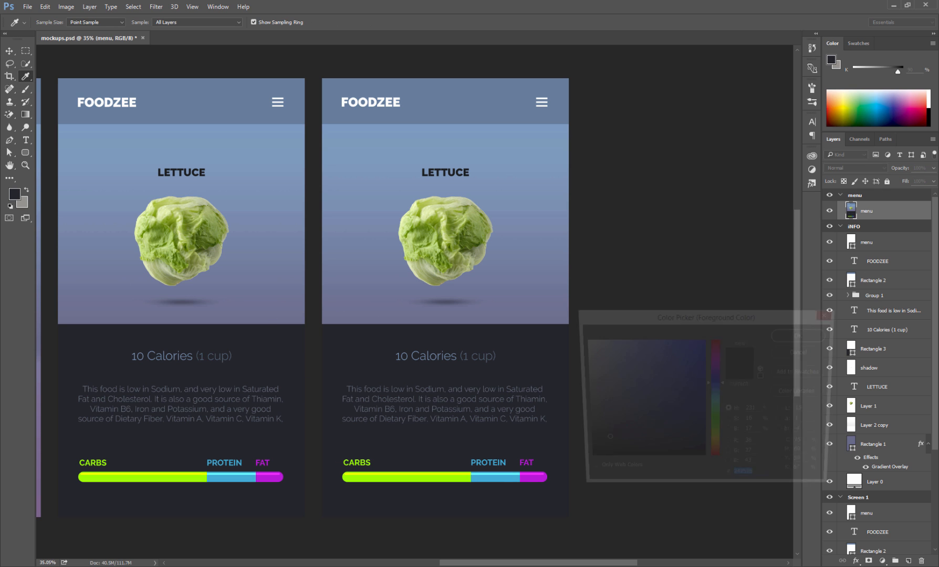
{"action": "left_click", "coordinate": [594, 453]}
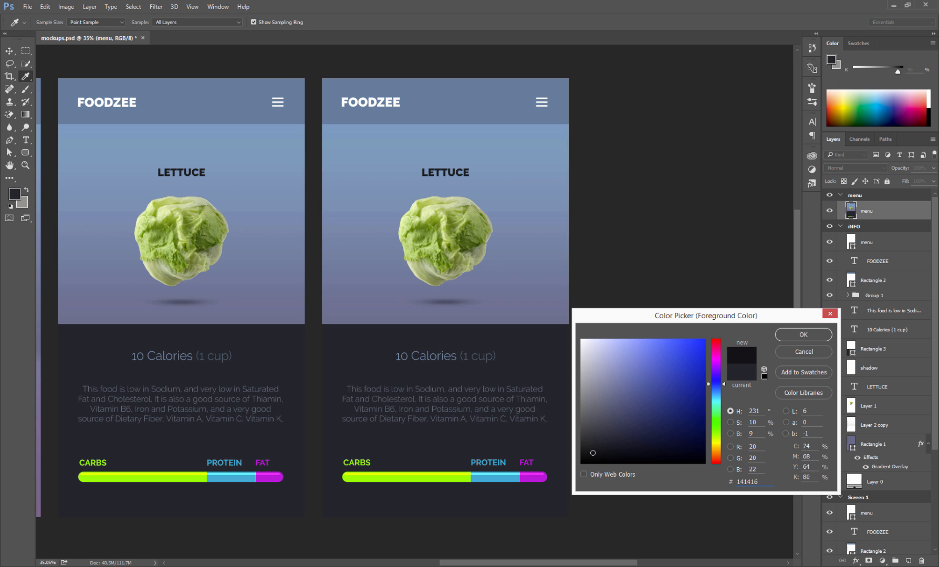
{"action": "left_click", "coordinate": [804, 335]}
{"action": "left_click", "coordinate": [25, 153]}
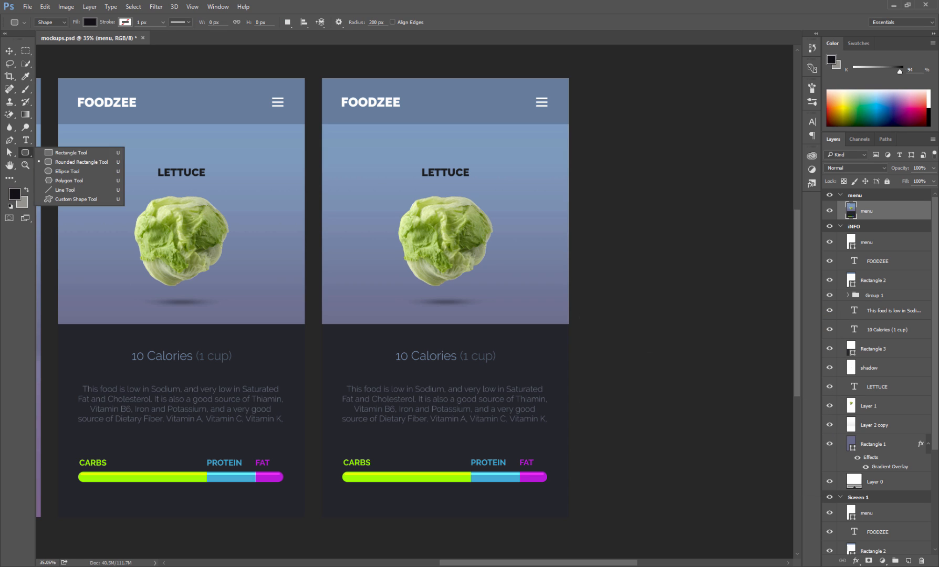
{"action": "left_click", "coordinate": [71, 152]}
{"action": "left_click_drag", "start_coordinate": [571, 74], "coordinate": [409, 524]}
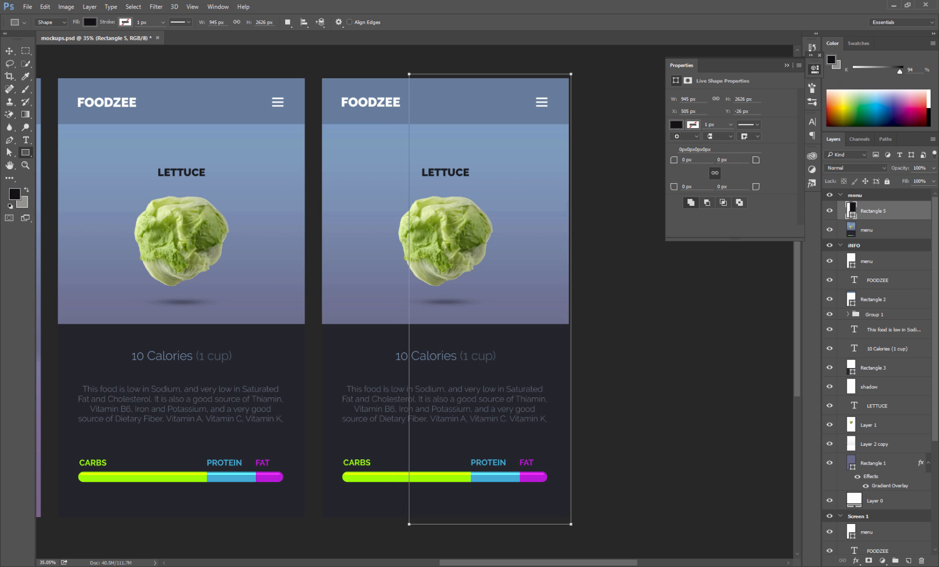
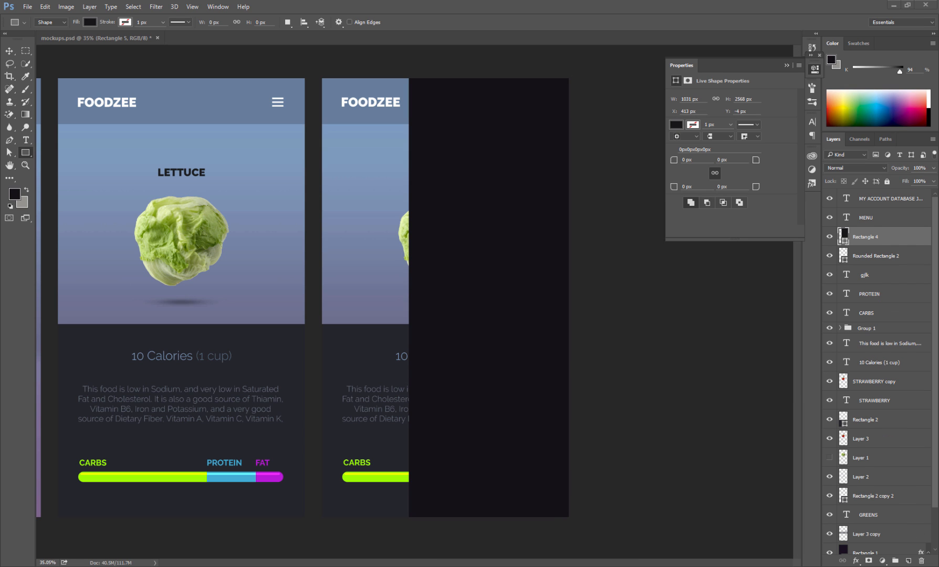
Step: Add a white "MENU" heading in Raleway Black at 48 pt near the top of the dark panel
{"action": "key", "text": "t"}
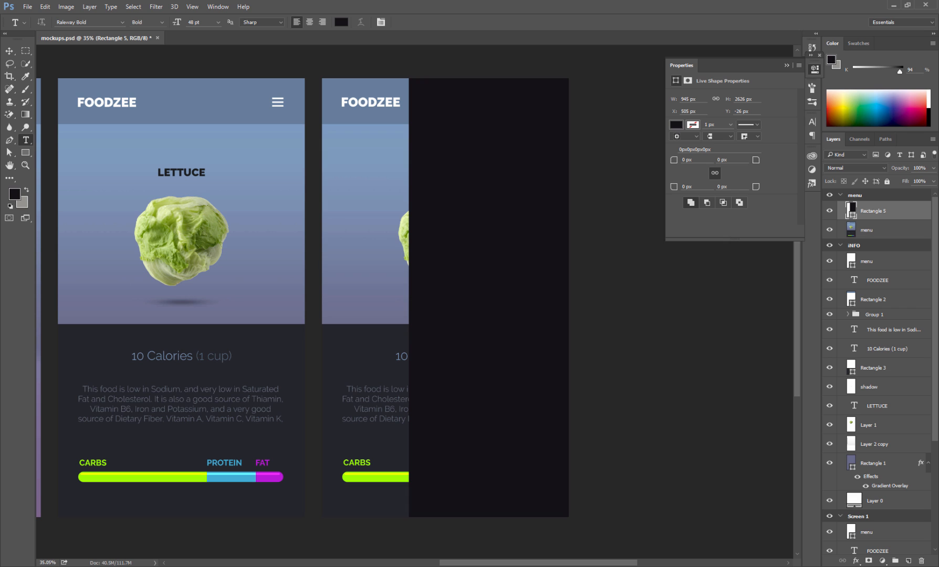
{"action": "left_click", "coordinate": [436, 112]}
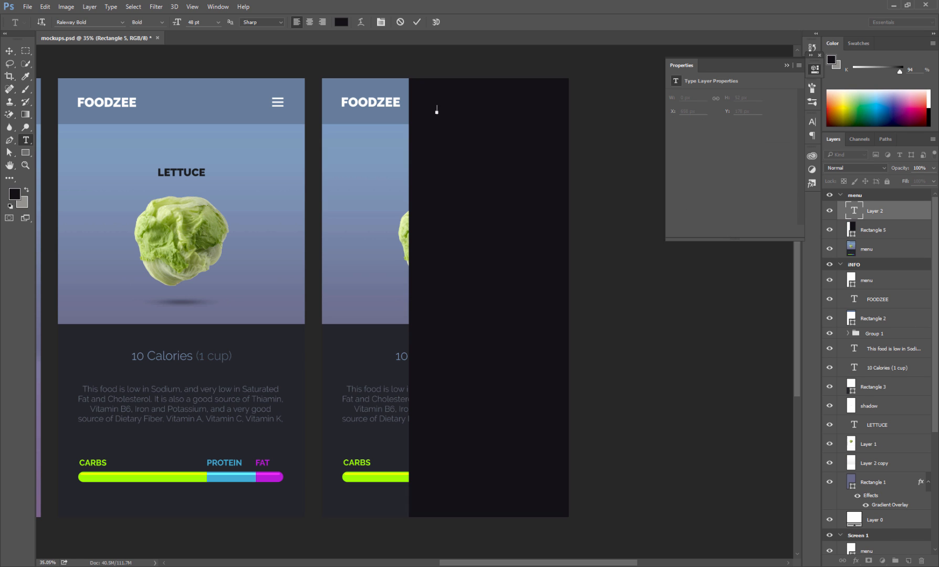
{"action": "type", "text": "HOME"}
{"action": "key", "text": "ctrl+a"}
{"action": "left_click", "coordinate": [341, 22]}
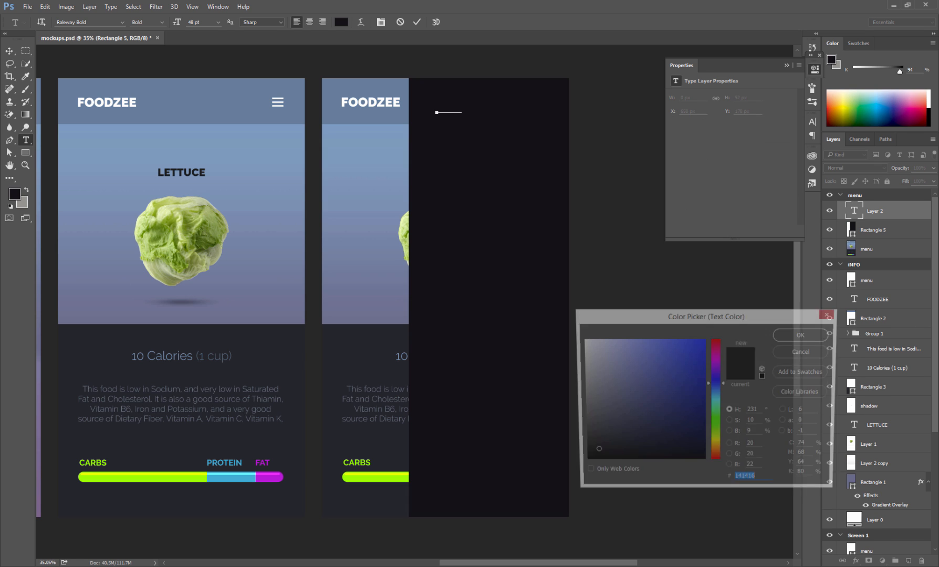
{"action": "left_click_drag", "start_coordinate": [614, 356], "coordinate": [582, 339]}
{"action": "left_click", "coordinate": [804, 335]}
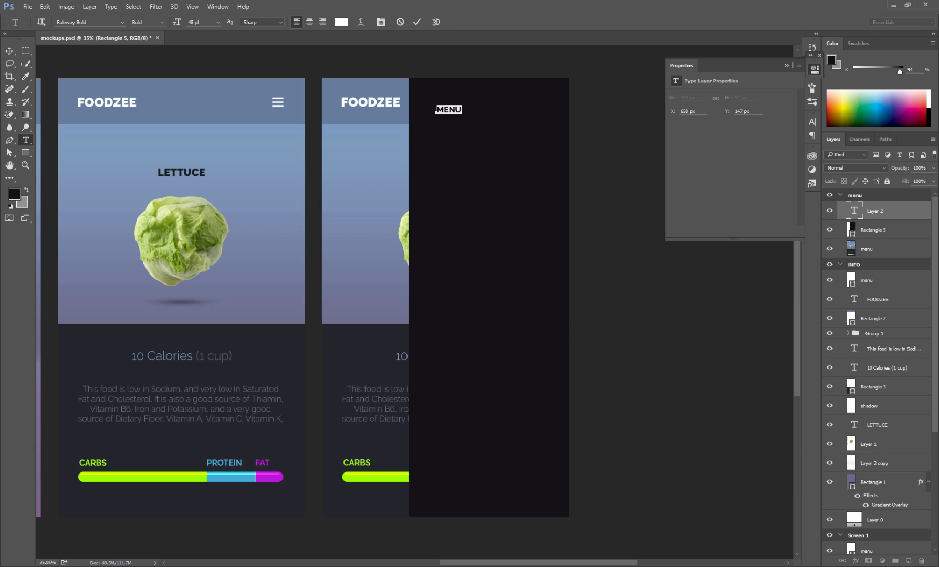
{"action": "left_click", "coordinate": [162, 22]}
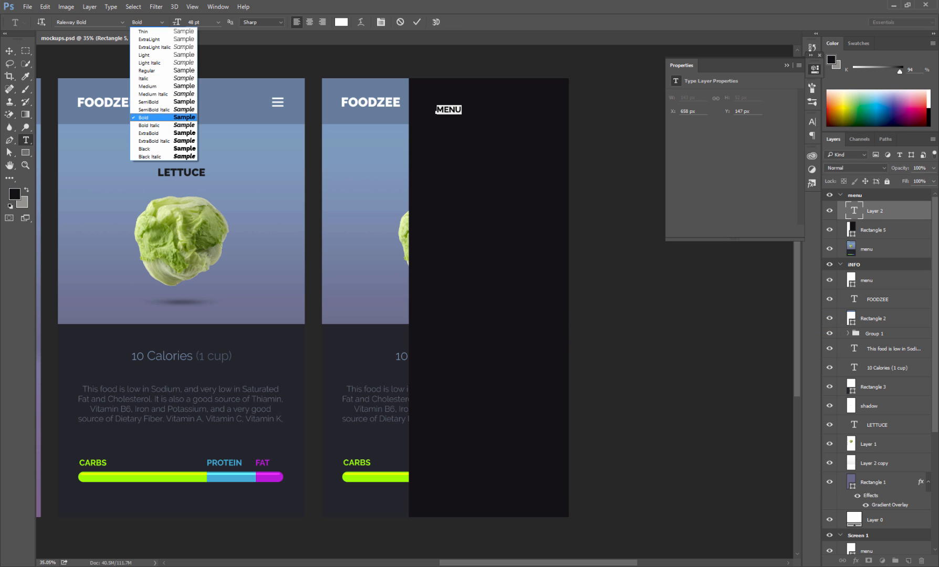
{"action": "left_click", "coordinate": [152, 150]}
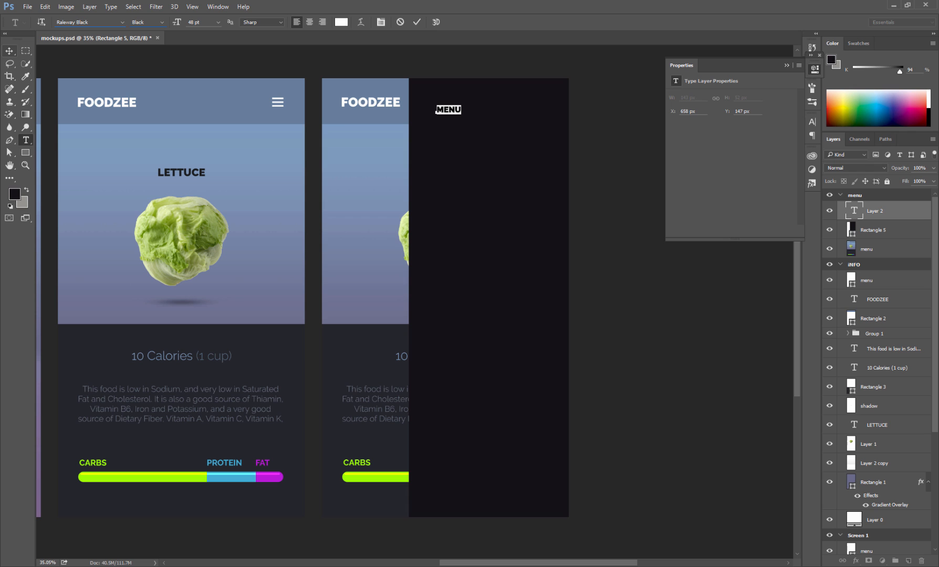
Step: Scale the "MENU" heading up to about 61 pt
{"action": "left_click", "coordinate": [9, 51]}
{"action": "key", "text": "ctrl+t"}
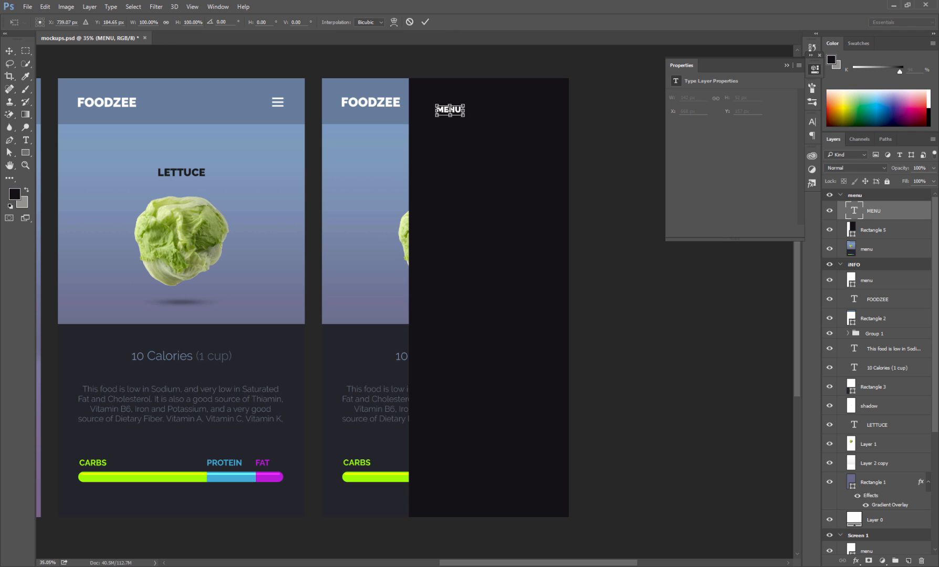
{"action": "key", "text": "Return"}
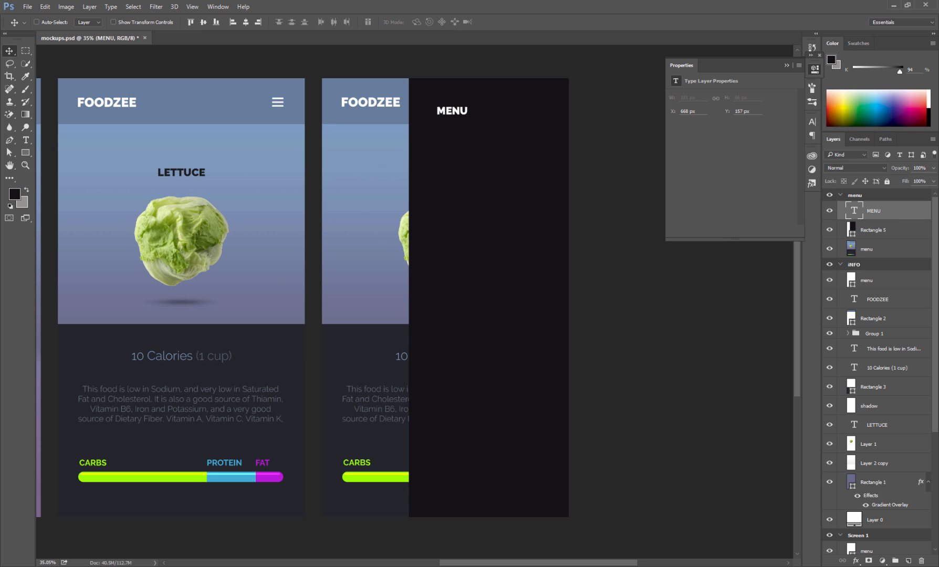
Step: Duplicate the "MENU" heading and move the copy straight down to about Y 331 px
{"action": "right_click", "coordinate": [873, 211]}
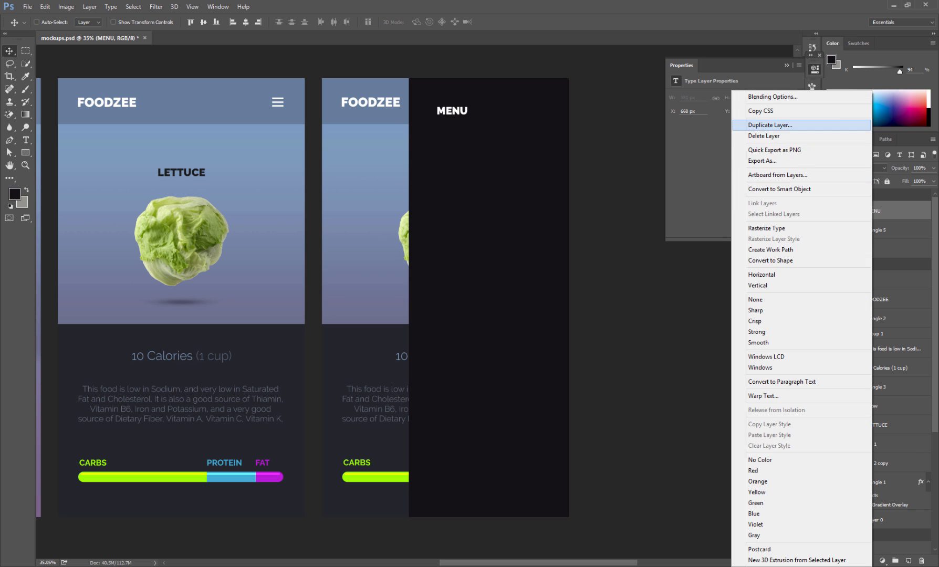
{"action": "left_click", "coordinate": [767, 125]}
{"action": "key", "text": "Return"}
{"action": "left_click_drag", "start_coordinate": [487, 109], "coordinate": [486, 139]}
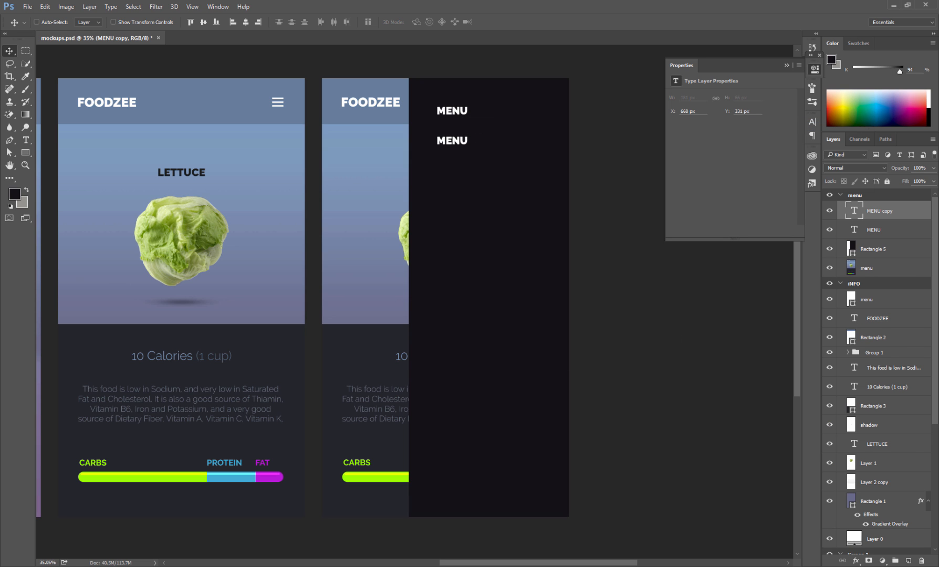
Step: Change the lower "MENU" copy to Raleway Light and replace its text with "MY ACCOUNT"
{"action": "left_click", "coordinate": [25, 140]}
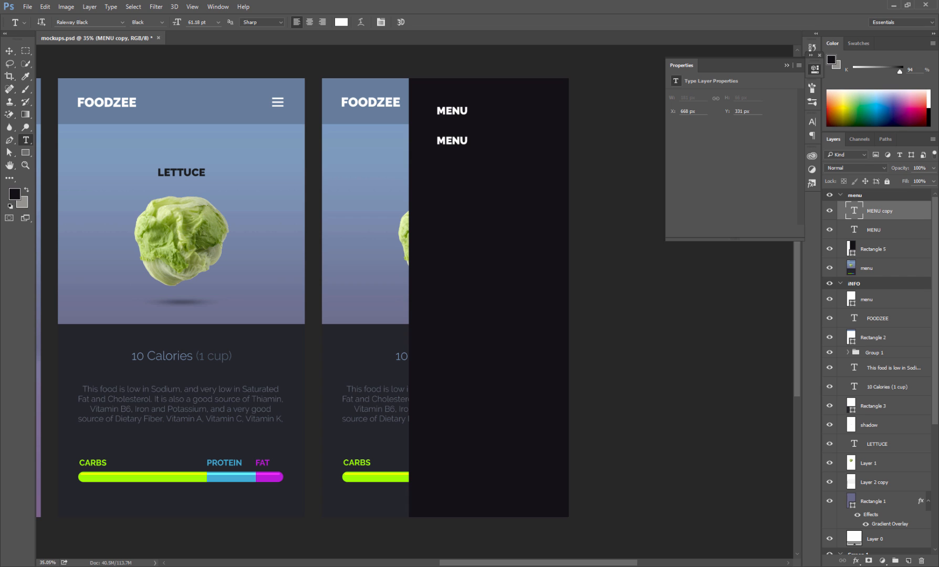
{"action": "left_click", "coordinate": [147, 22]}
{"action": "left_click", "coordinate": [147, 55]}
{"action": "double_click", "coordinate": [437, 141]}
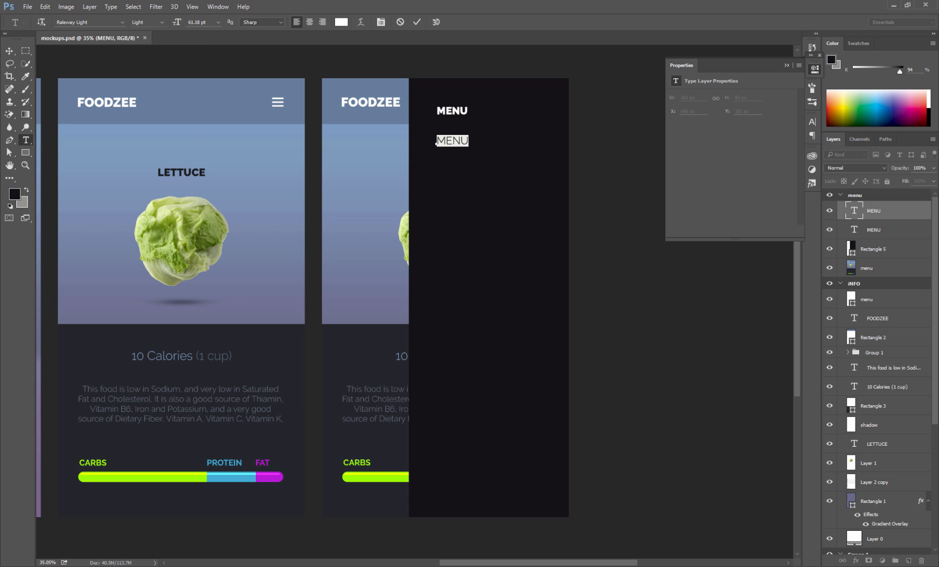
{"action": "type", "text": "MY ACCOUNT"}
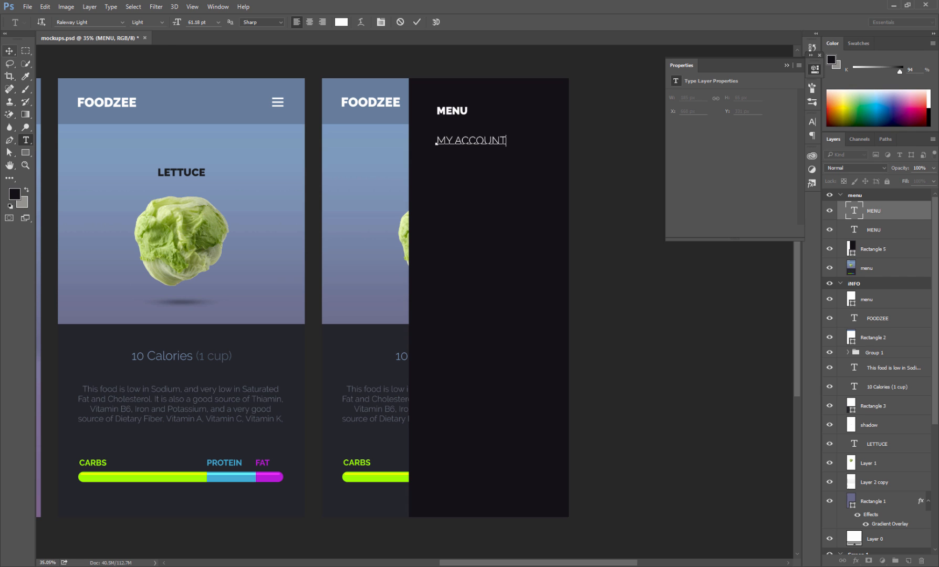
Step: Scale the "MY ACCOUNT" text up to about 116%
{"action": "left_click", "coordinate": [9, 51]}
{"action": "key", "text": "ctrl+t"}
{"action": "left_click_drag", "start_coordinate": [511, 148], "coordinate": [524, 150]}
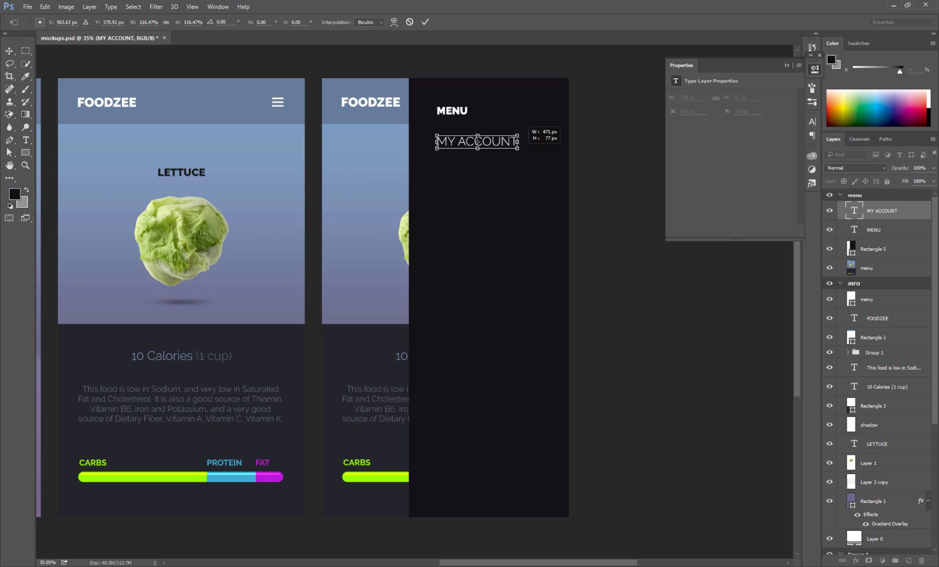
{"action": "left_click", "coordinate": [25, 140]}
{"action": "key", "text": "Return"}
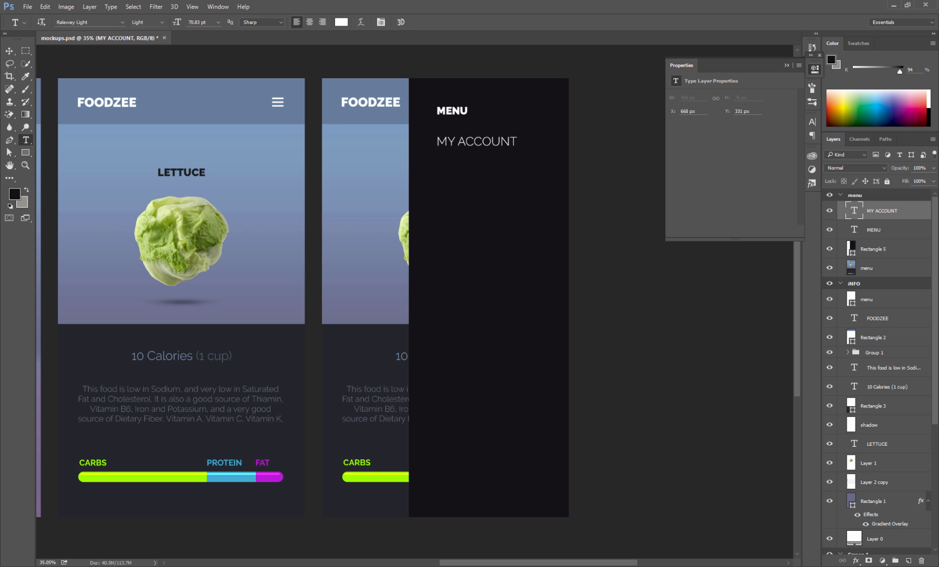
Step: Add the lines "DATABASE", "JOURNAL", "SUPPORT" and "COMMUNITY" below "MY ACCOUNT" in the same text layer
{"action": "left_click", "coordinate": [517, 141]}
{"action": "key", "text": "Return"}
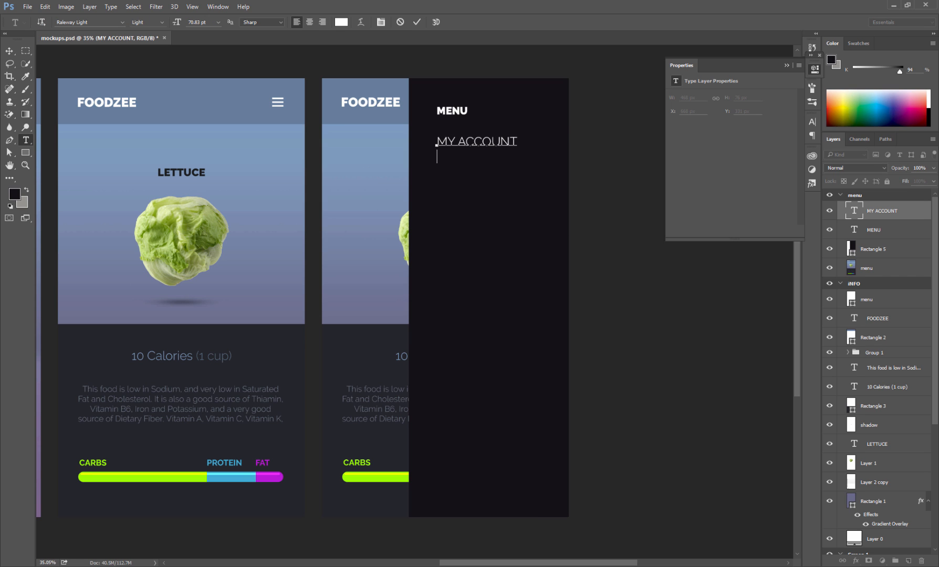
{"action": "type", "text": "DATABASE"}
{"action": "key", "text": "Return"}
{"action": "type", "text": "JOURNAL"}
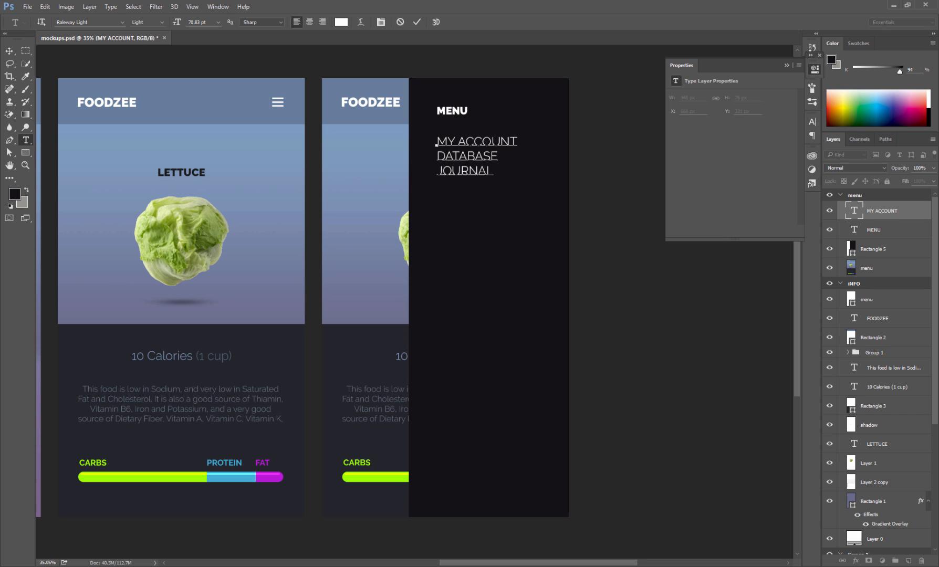
{"action": "key", "text": "Return"}
{"action": "type", "text": "SUPPORT"}
{"action": "key", "text": "Return"}
{"action": "type", "text": "COMMUNITY"}
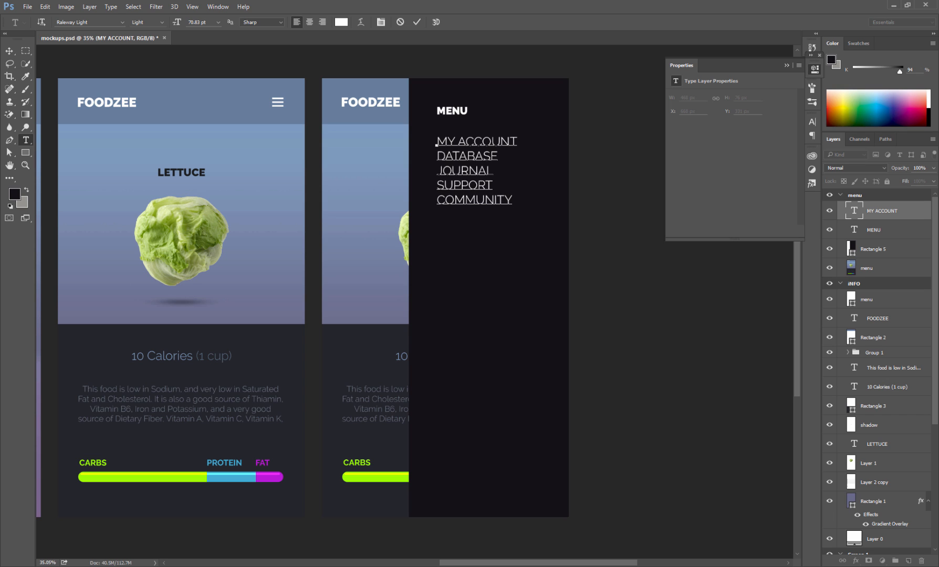
{"action": "left_click", "coordinate": [9, 50]}
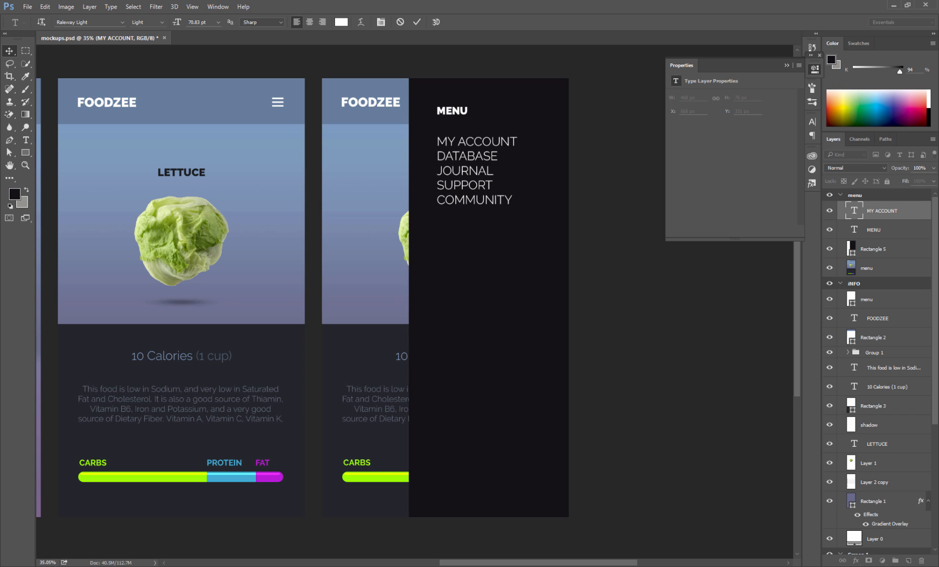
Step: Try leading values of 48, 72, 120 and 140 pt on the menu item list
{"action": "left_click", "coordinate": [813, 121]}
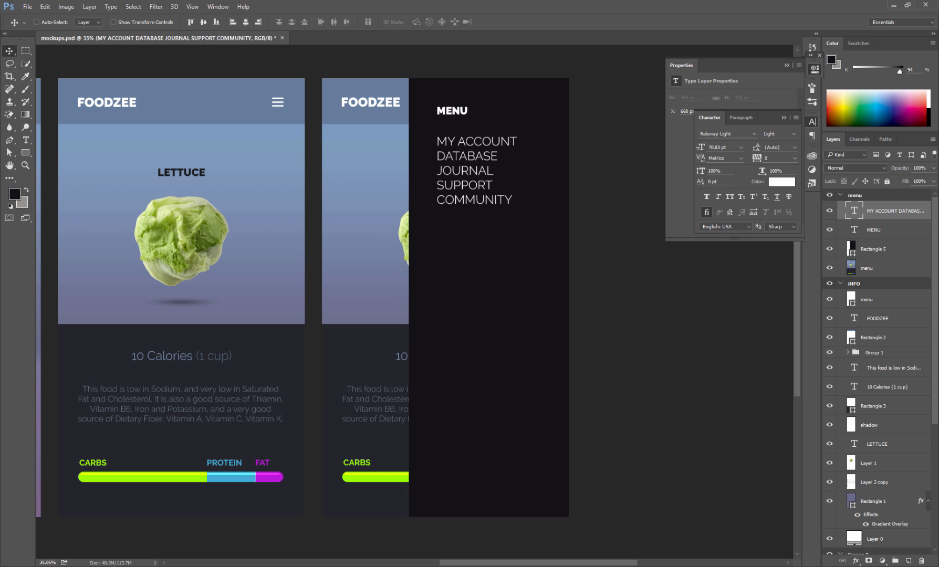
{"action": "left_click", "coordinate": [795, 147]}
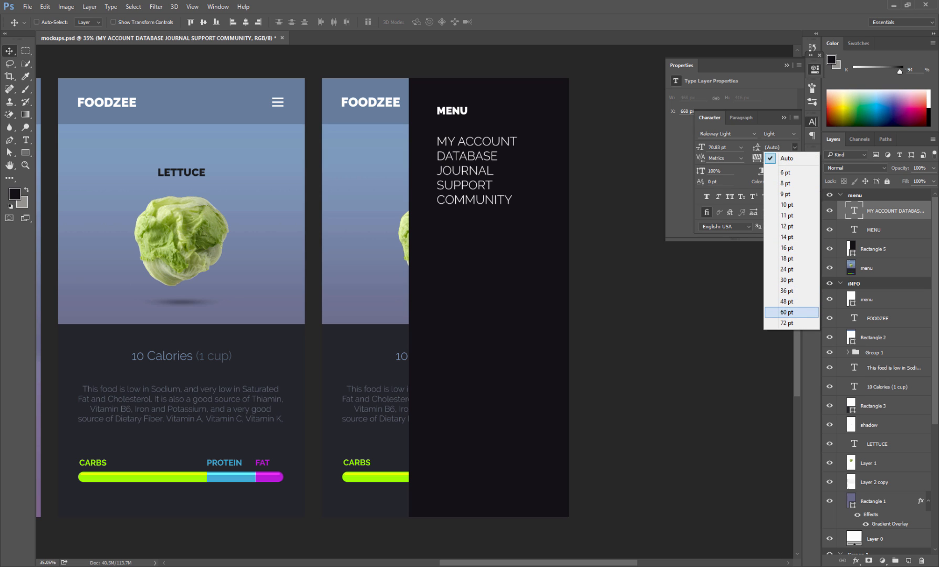
{"action": "left_click", "coordinate": [789, 301]}
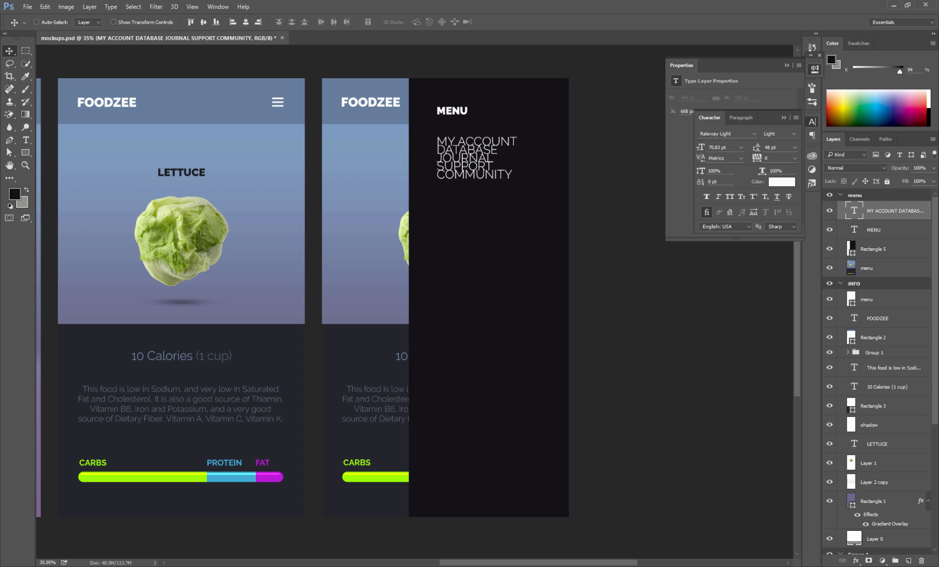
{"action": "left_click", "coordinate": [795, 148]}
{"action": "left_click", "coordinate": [788, 325]}
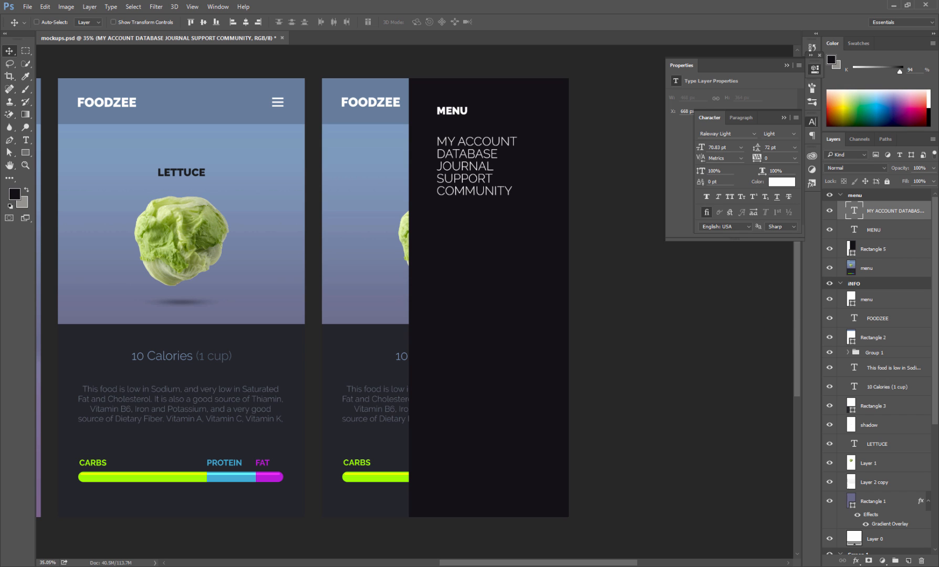
{"action": "double_click", "coordinate": [771, 148]}
{"action": "type", "text": "120"}
{"action": "key", "text": "Return"}
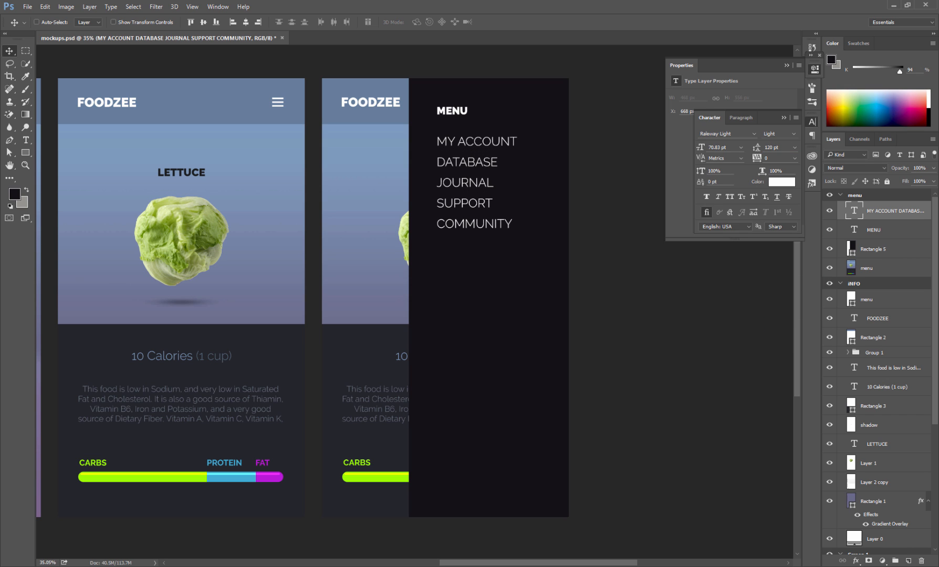
{"action": "double_click", "coordinate": [771, 147]}
{"action": "type", "text": "140"}
{"action": "key", "text": "Return"}
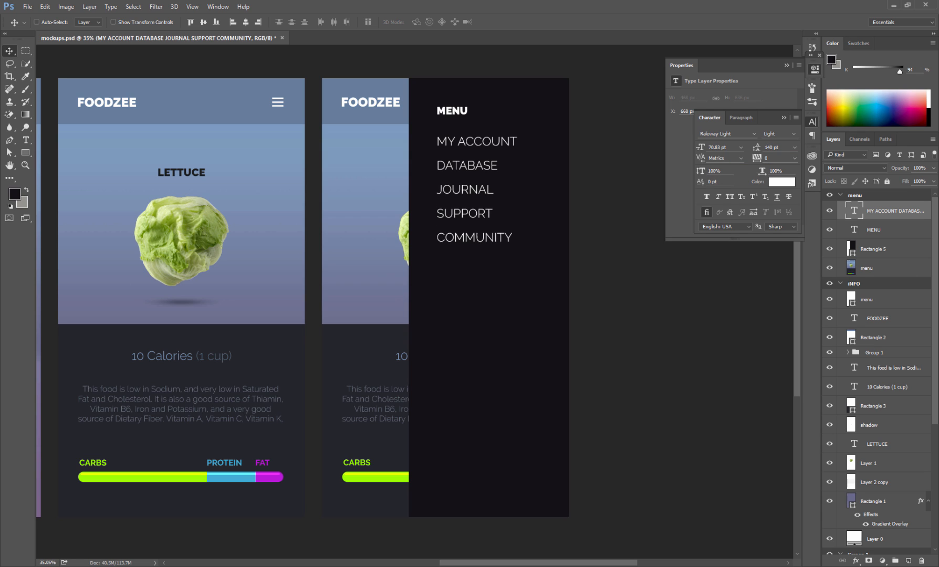
Step: Set the leading of the menu item list to 200 pt
{"action": "double_click", "coordinate": [771, 147]}
{"action": "type", "text": "200"}
{"action": "key", "text": "Return"}
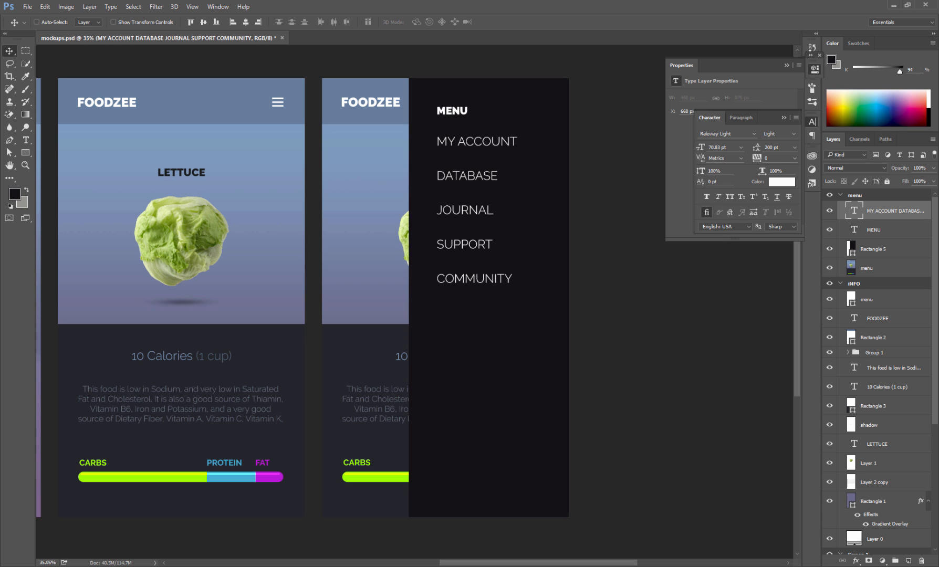
Step: Scale the "MENU" heading down to about 45 pt, keeping it aligned with the left edge of the list
{"action": "left_click", "coordinate": [888, 230]}
{"action": "key", "text": "ctrl+t"}
{"action": "left_click_drag", "start_coordinate": [468, 104], "coordinate": [462, 108]}
{"action": "key", "text": "v"}
{"action": "key", "text": "Return"}
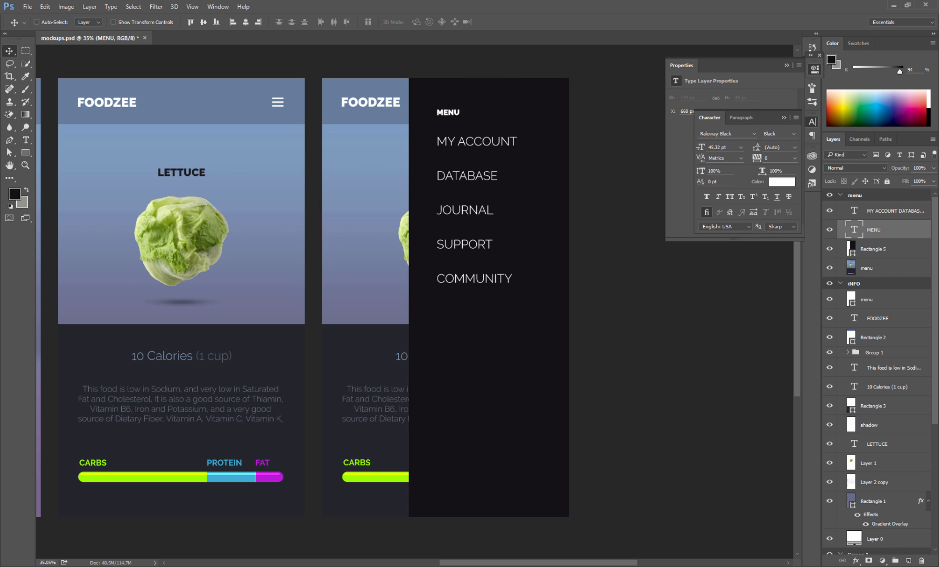
Step: Move the menu item list slightly straight down to widen the gap below the "MENU" heading
{"action": "left_click", "coordinate": [481, 142], "text": "ctrl"}
{"action": "left_click_drag", "start_coordinate": [481, 142], "coordinate": [481, 157]}
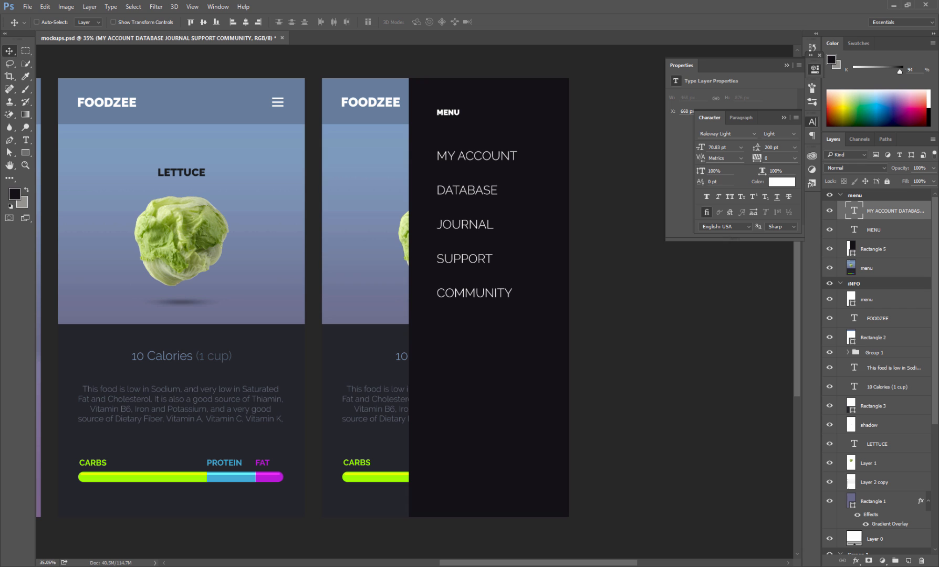
{"action": "key", "text": "t"}
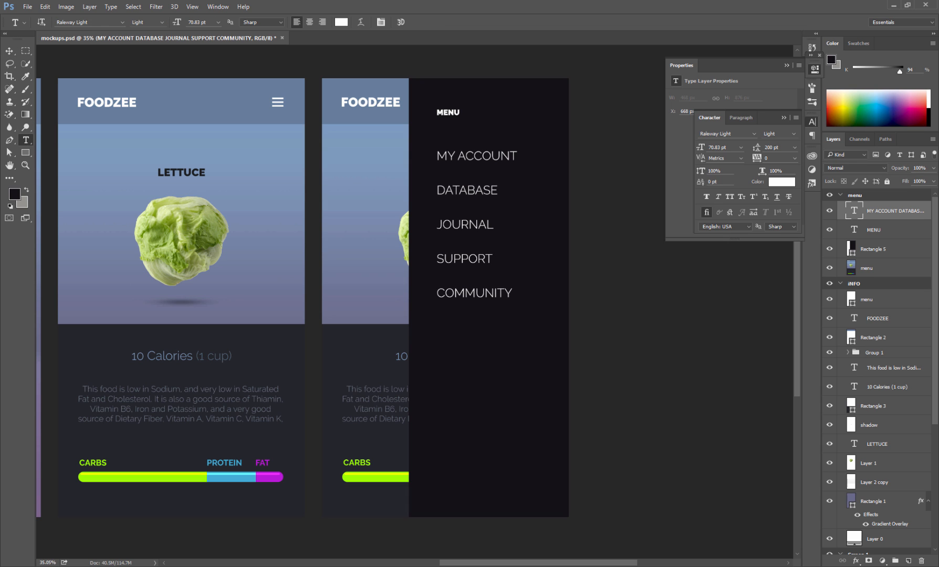
Step: Recolour the menu item list text to the muted grey-blue #8a9198
{"action": "left_click", "coordinate": [342, 22]}
{"action": "left_click", "coordinate": [804, 335]}
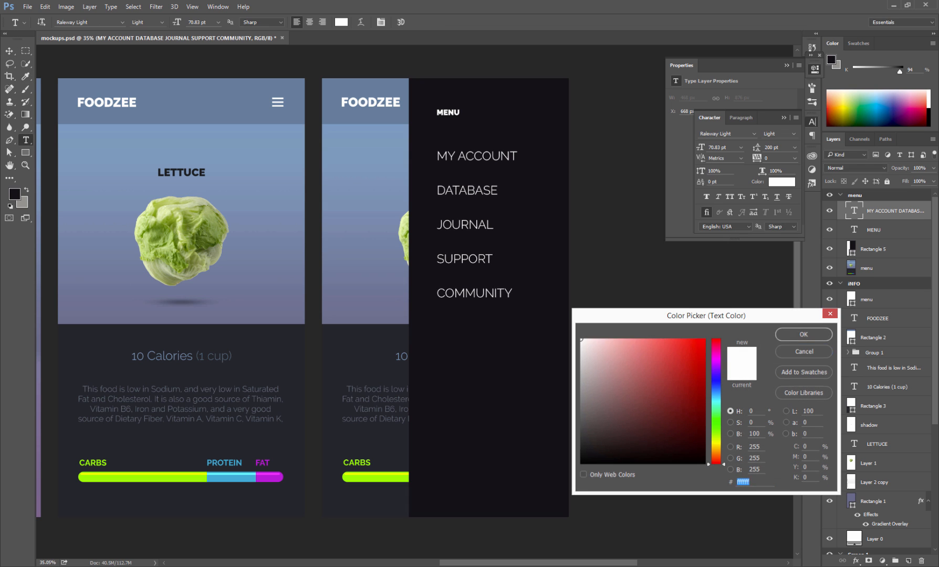
{"action": "left_click", "coordinate": [782, 182]}
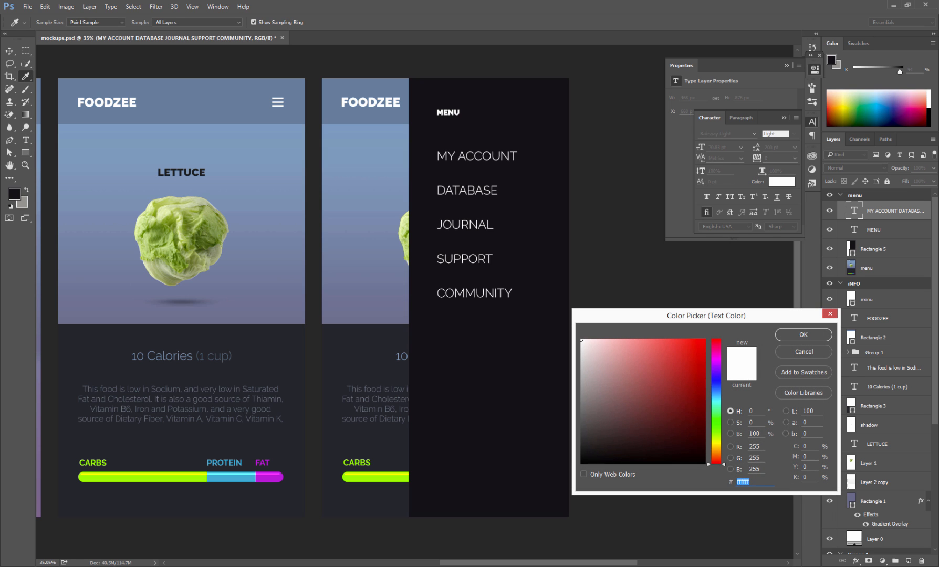
{"action": "left_click", "coordinate": [379, 142]}
{"action": "left_click_drag", "start_coordinate": [625, 373], "coordinate": [592, 389]}
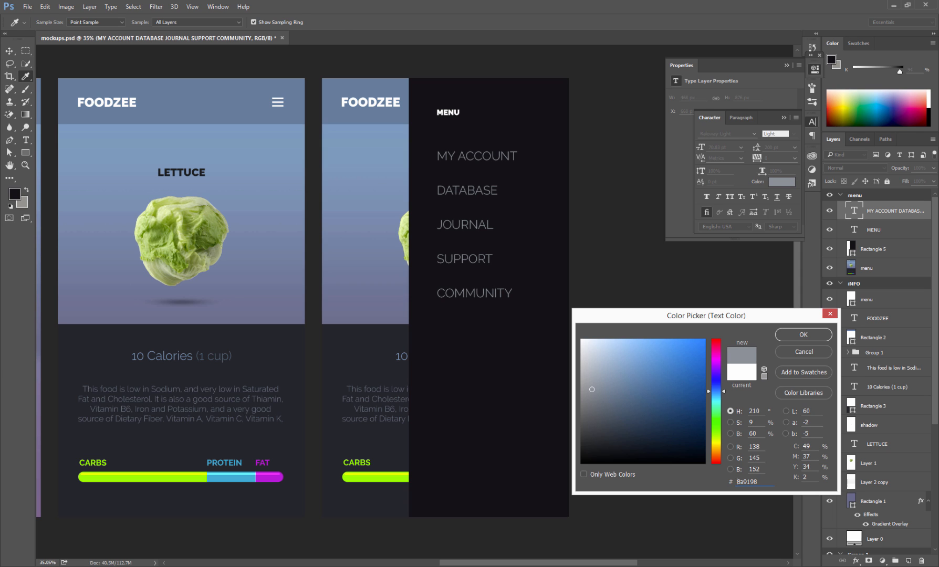
{"action": "key", "text": "Return"}
{"action": "key", "text": "v"}
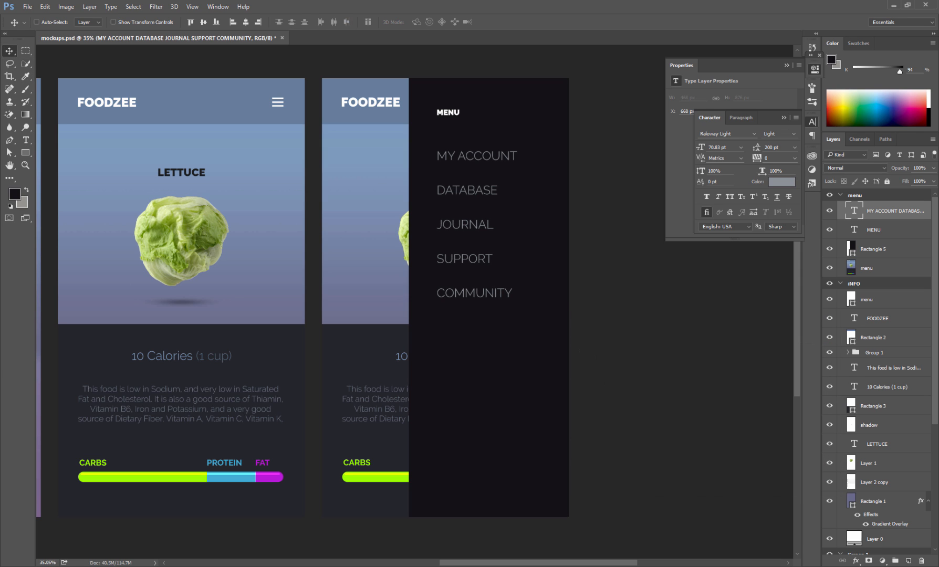
Step: Switch to Chrome and copy the enlarged "Perfect strawberry" photo from the Google image results
{"action": "scroll", "coordinate": [349, 297], "scroll_direction": "left", "scroll_amount": 5}
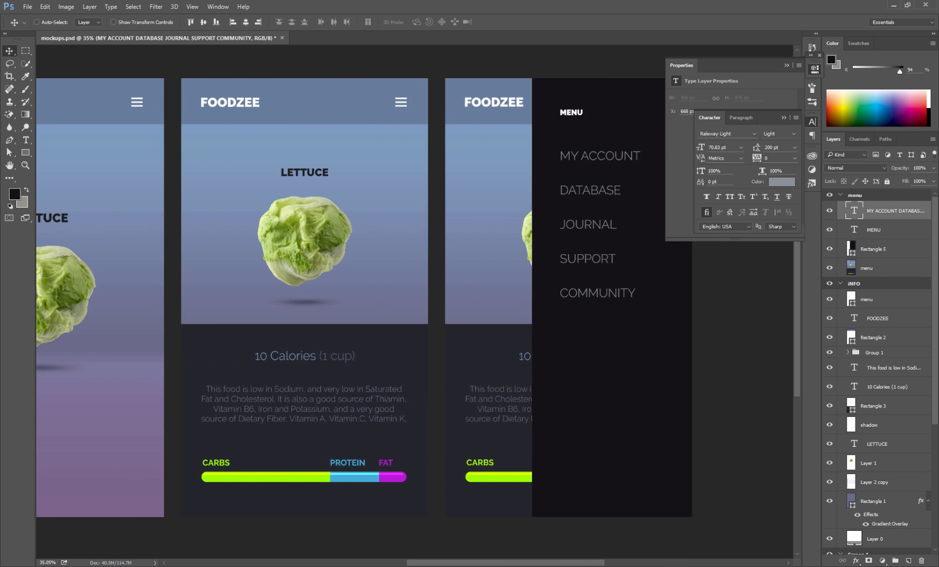
{"action": "scroll", "coordinate": [415, 299], "scroll_direction": "left", "scroll_amount": 1}
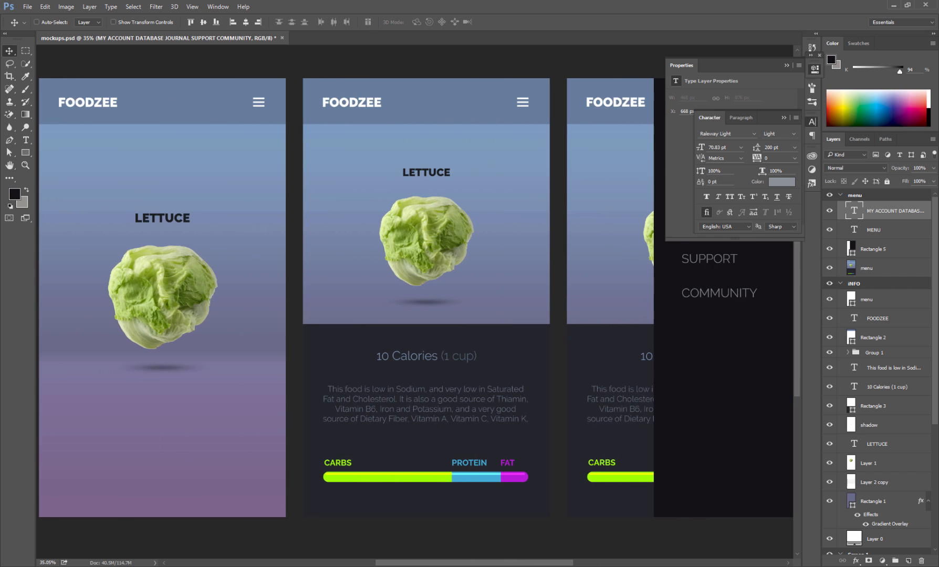
{"action": "scroll", "coordinate": [415, 300], "scroll_direction": "right", "scroll_amount": 2}
{"action": "scroll", "coordinate": [415, 299], "scroll_direction": "left", "scroll_amount": 3}
{"action": "scroll", "coordinate": [415, 300], "scroll_direction": "left", "scroll_amount": 1}
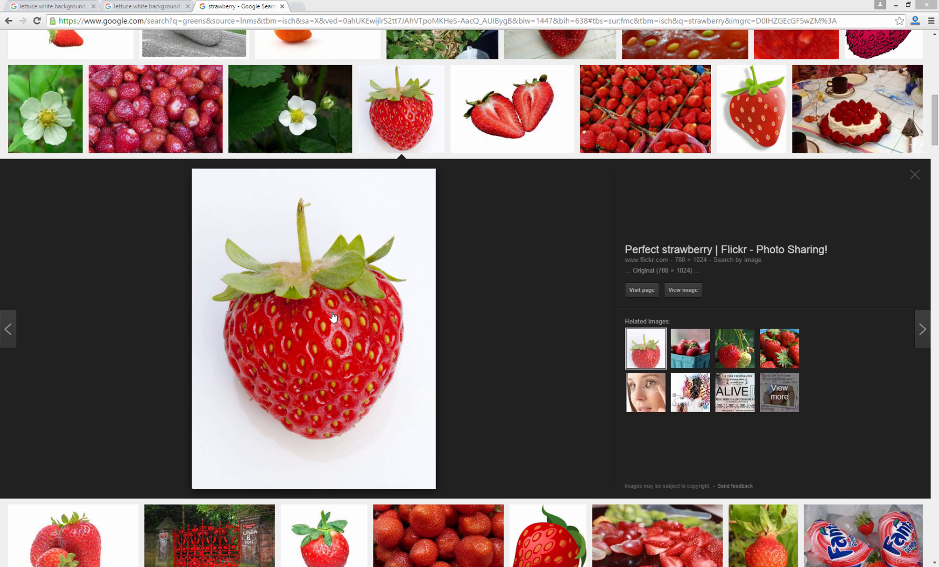
{"action": "right_click", "coordinate": [318, 309]}
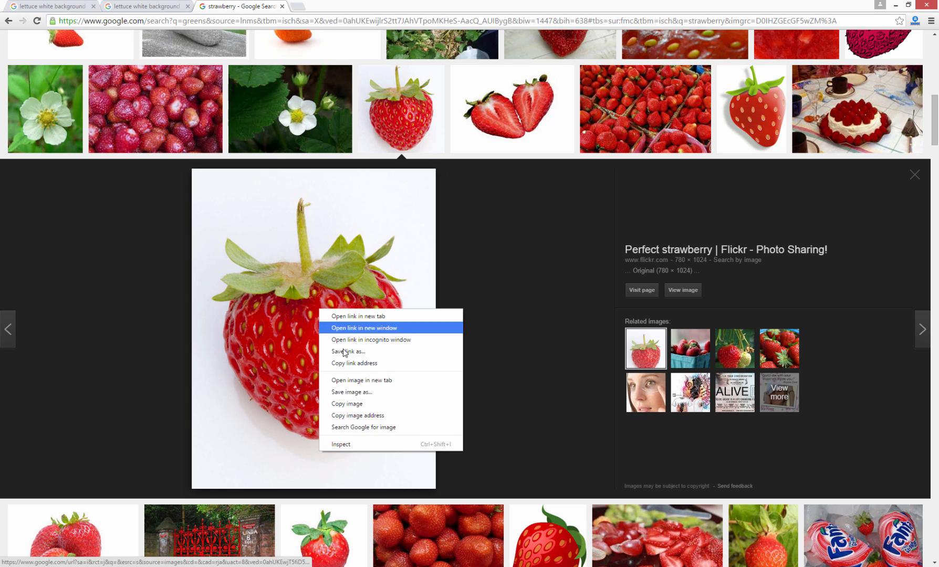
{"action": "left_click", "coordinate": [353, 405]}
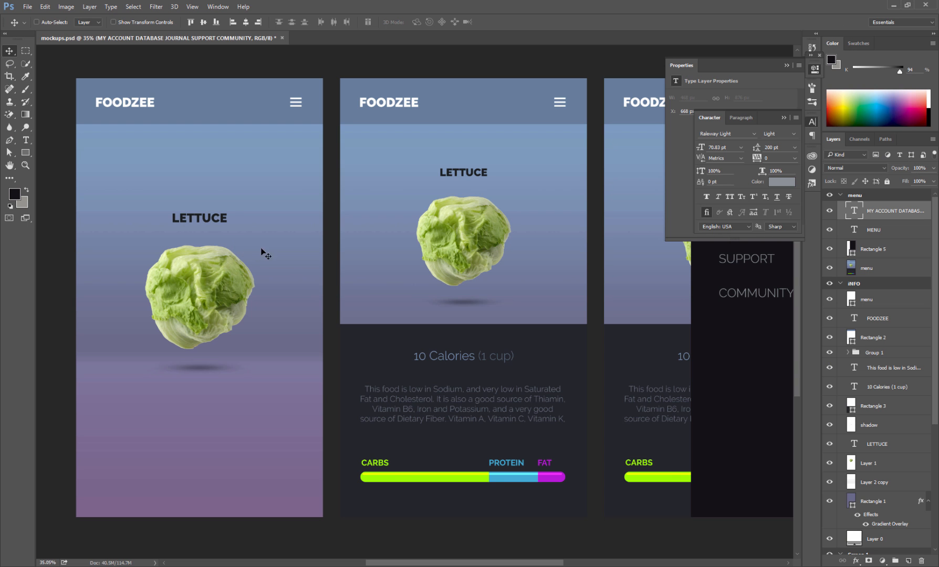
Step: In Photoshop, duplicate the first screen's LETTUCE title and lettuce image layers, and hide the originals
{"action": "left_click", "coordinate": [203, 286], "text": "ctrl"}
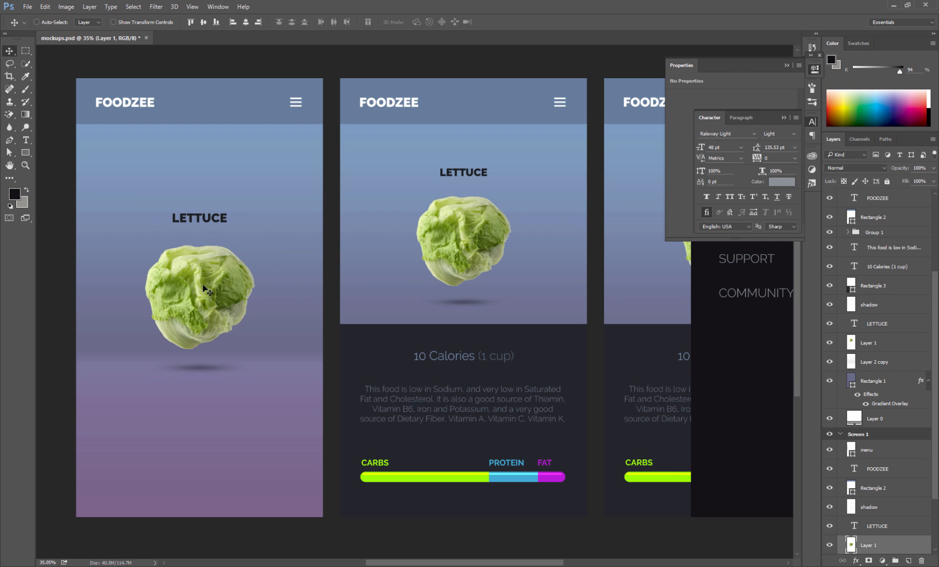
{"action": "scroll", "coordinate": [861, 526], "scroll_direction": "down", "scroll_amount": 3}
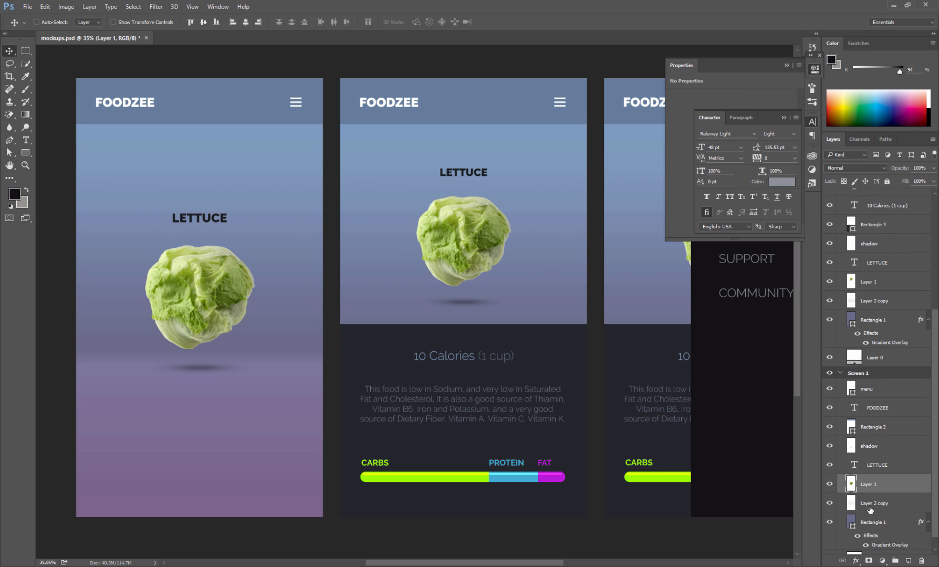
{"action": "left_click", "coordinate": [872, 472], "text": "shift"}
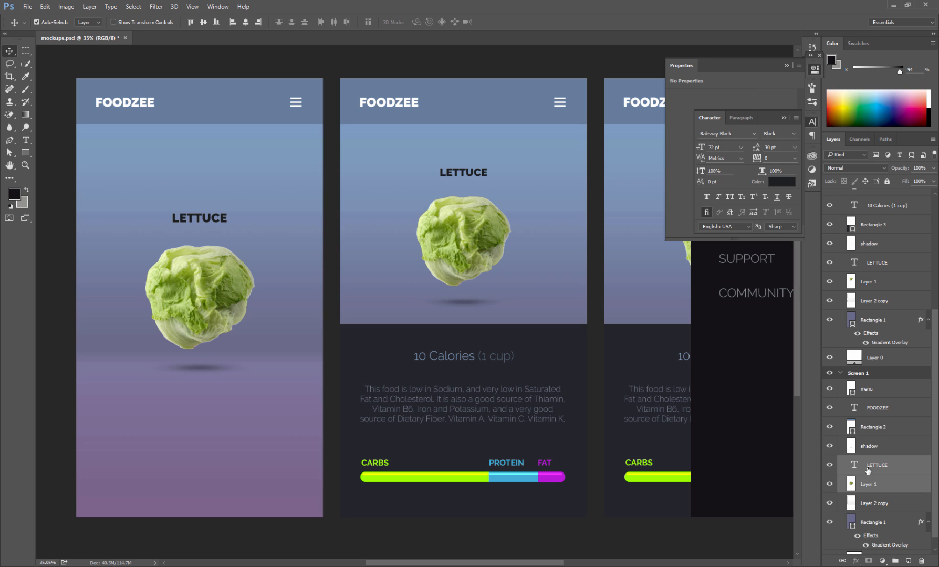
{"action": "right_click", "coordinate": [868, 470]}
{"action": "left_click", "coordinate": [762, 126]}
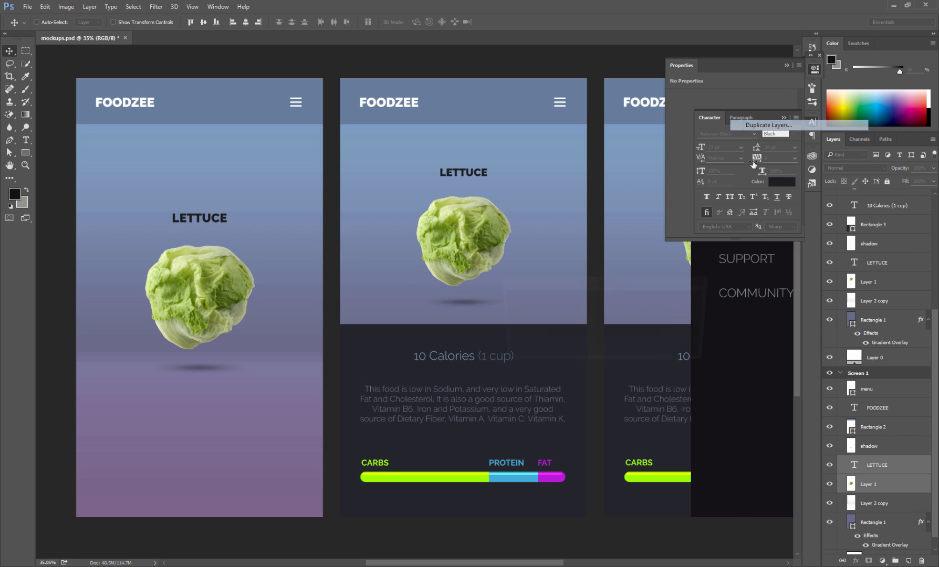
{"action": "key", "text": "Return"}
{"action": "left_click_drag", "start_coordinate": [829, 503], "coordinate": [829, 523]}
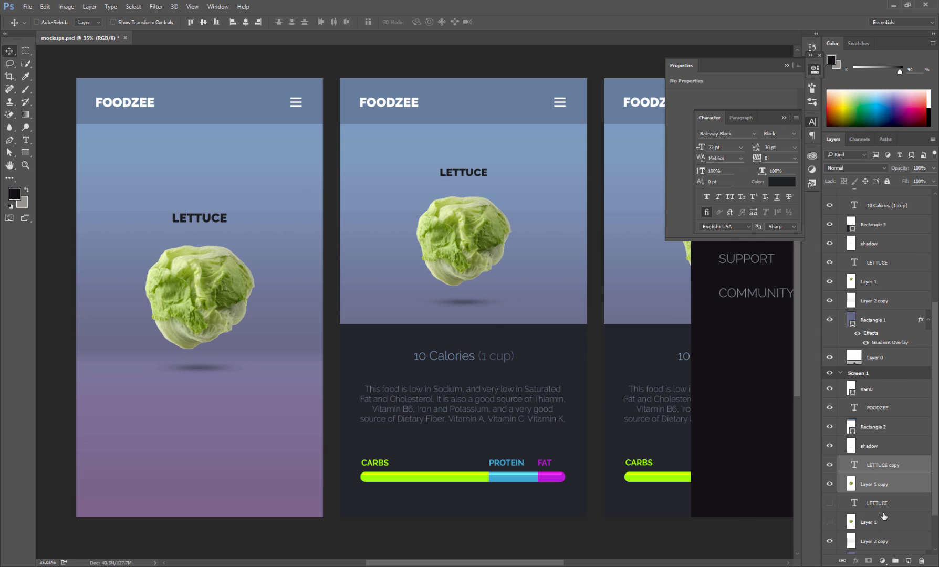
Step: Replace the duplicated lettuce image on the first screen with the copied strawberry photo
{"action": "left_click", "coordinate": [882, 487]}
{"action": "key", "text": "Delete"}
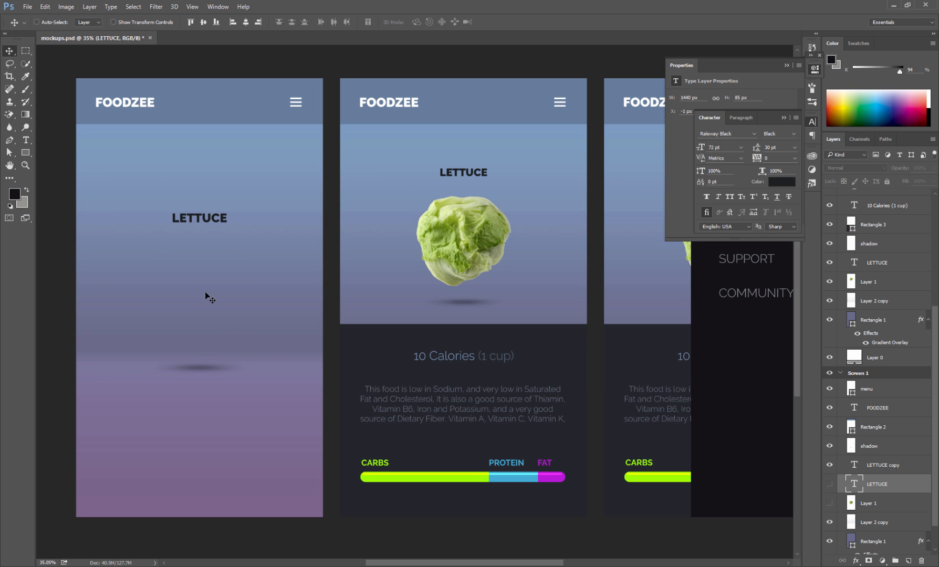
{"action": "key", "text": "ctrl+v"}
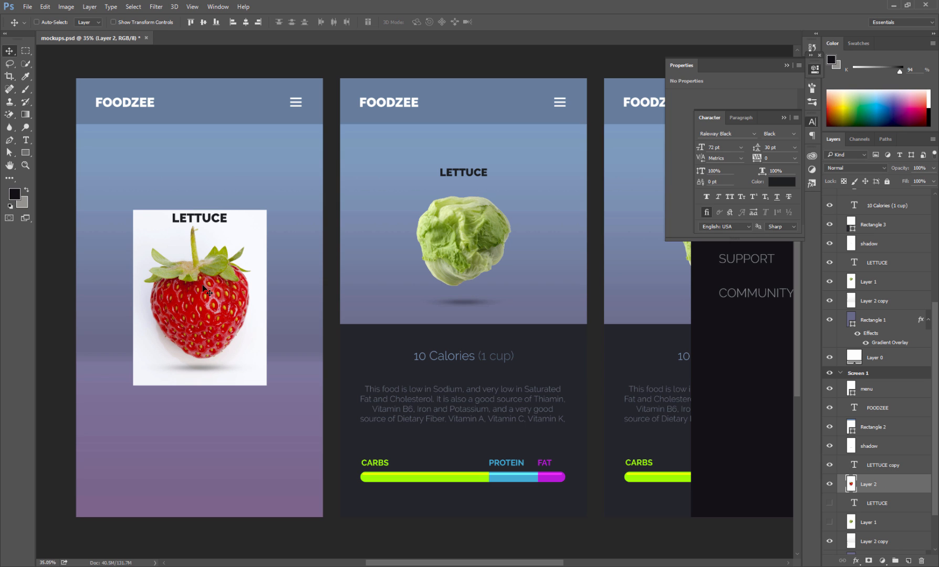
Step: Erase the white background and leftover shadow around the strawberry with the Magic Eraser at tolerance 32
{"action": "left_click", "coordinate": [25, 63]}
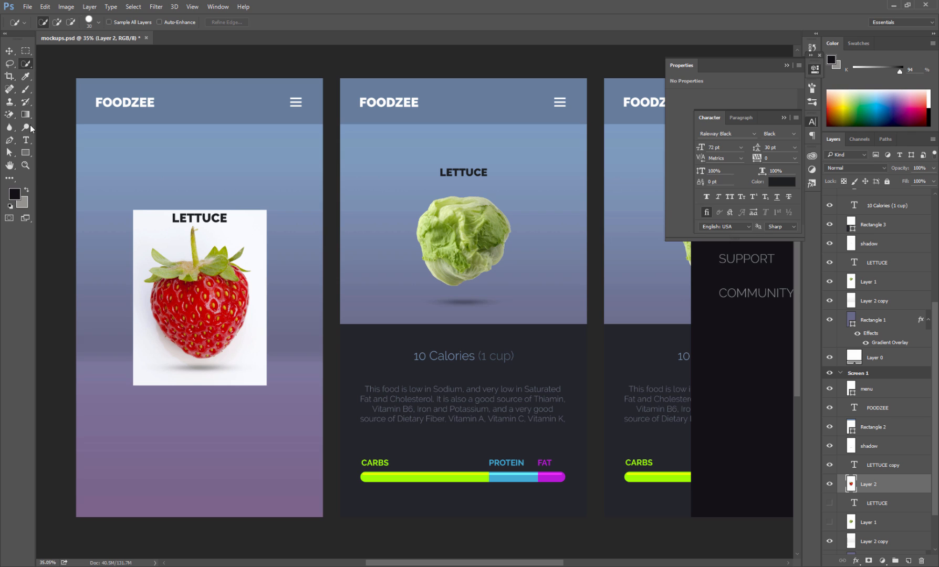
{"action": "left_click", "coordinate": [13, 113]}
{"action": "left_click", "coordinate": [258, 231]}
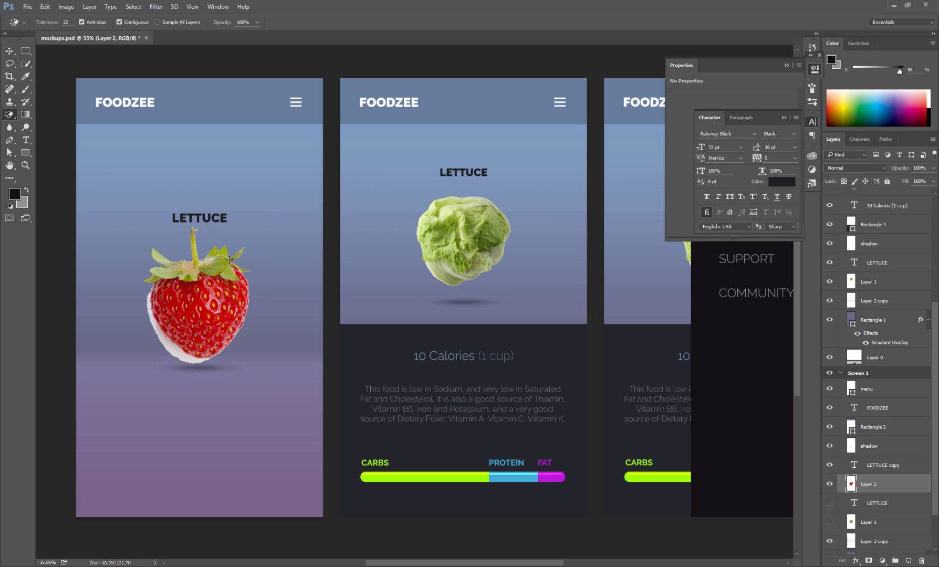
{"action": "left_click", "coordinate": [175, 344]}
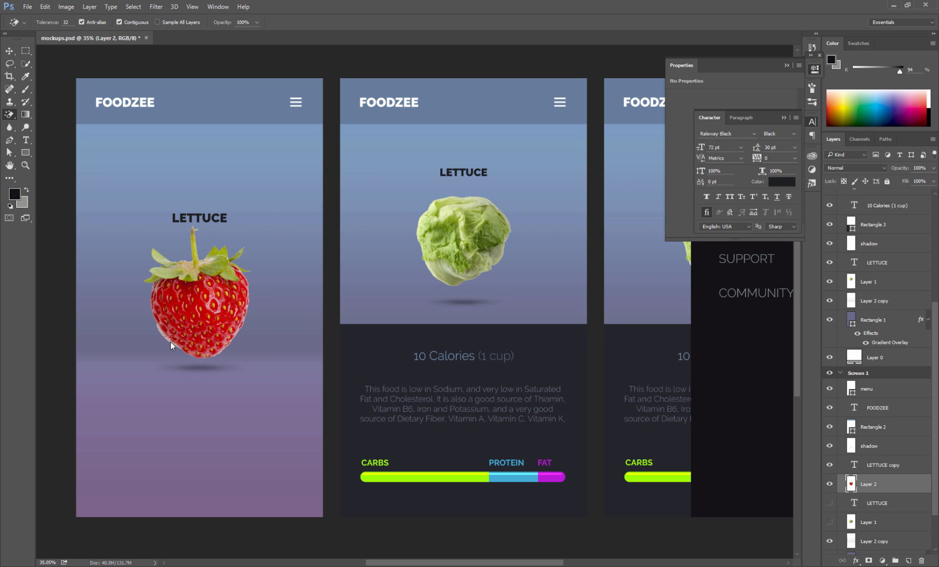
Step: Scale the strawberry down to about 78% so it hovers between the title and the shadow
{"action": "left_click", "coordinate": [9, 51]}
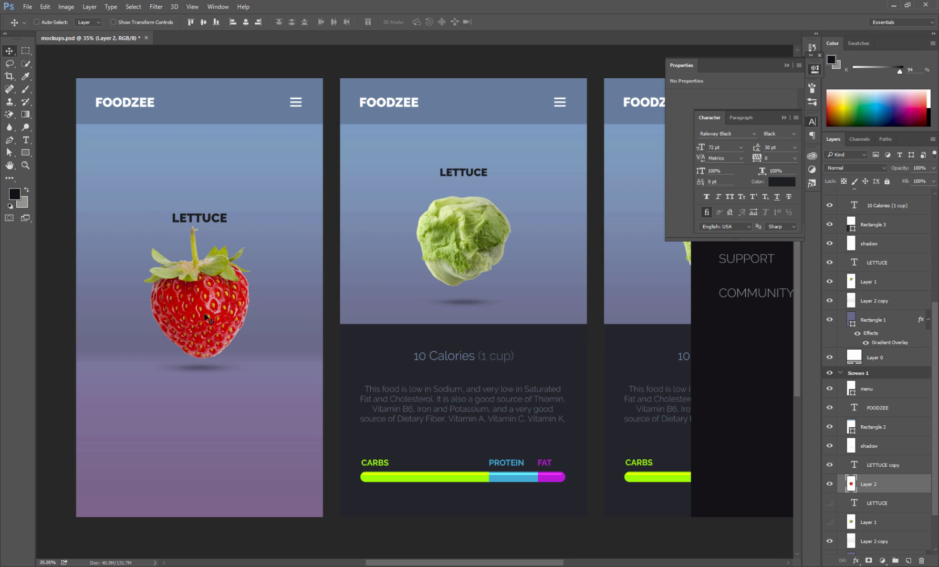
{"action": "key", "text": "ctrl+t"}
{"action": "left_click_drag", "start_coordinate": [256, 220], "coordinate": [239, 242]}
{"action": "left_click", "coordinate": [9, 51]}
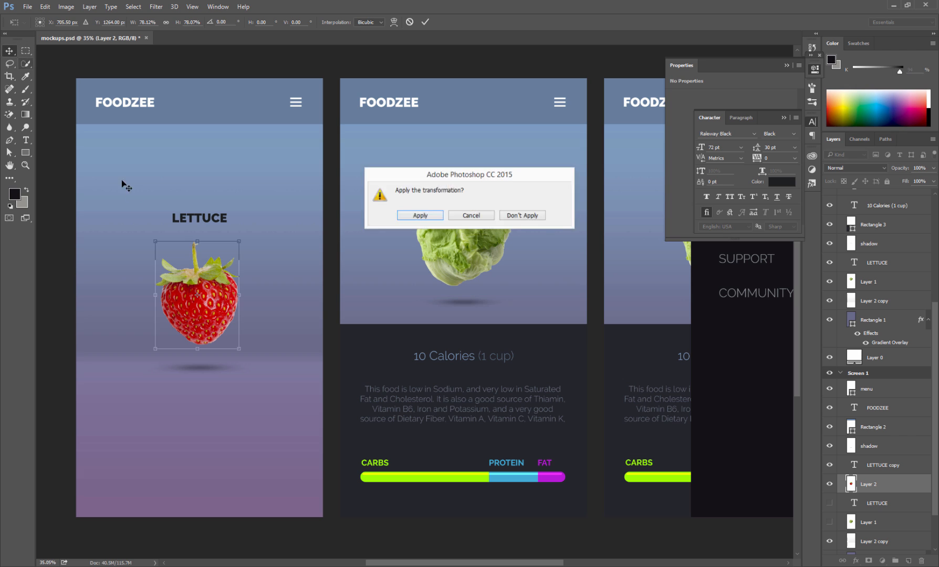
{"action": "key", "text": "Return"}
Step: Adjust the strawberry layer's brightness to -14 and contrast to 45
{"action": "left_click", "coordinate": [90, 7]}
{"action": "mouse_move", "coordinate": [67, 7]}
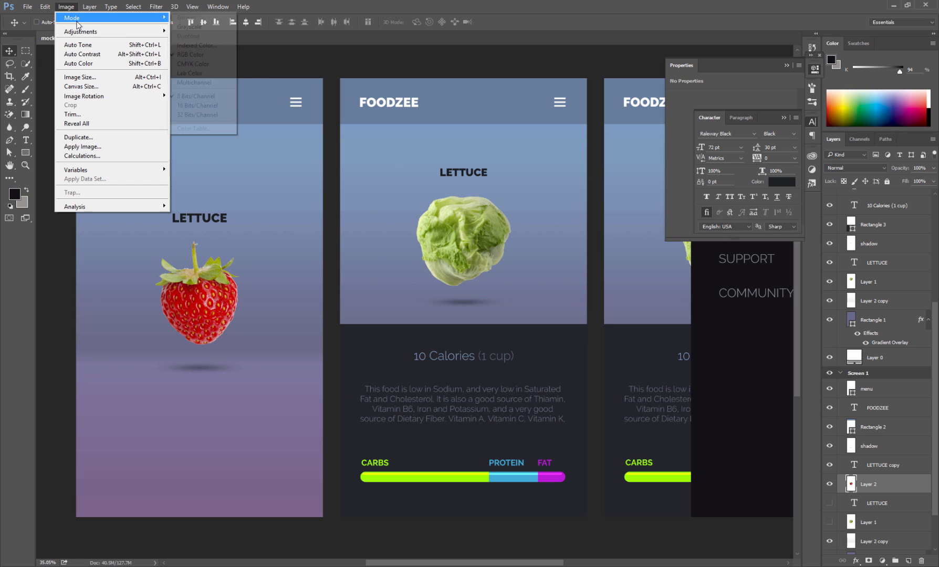
{"action": "mouse_move", "coordinate": [84, 32]}
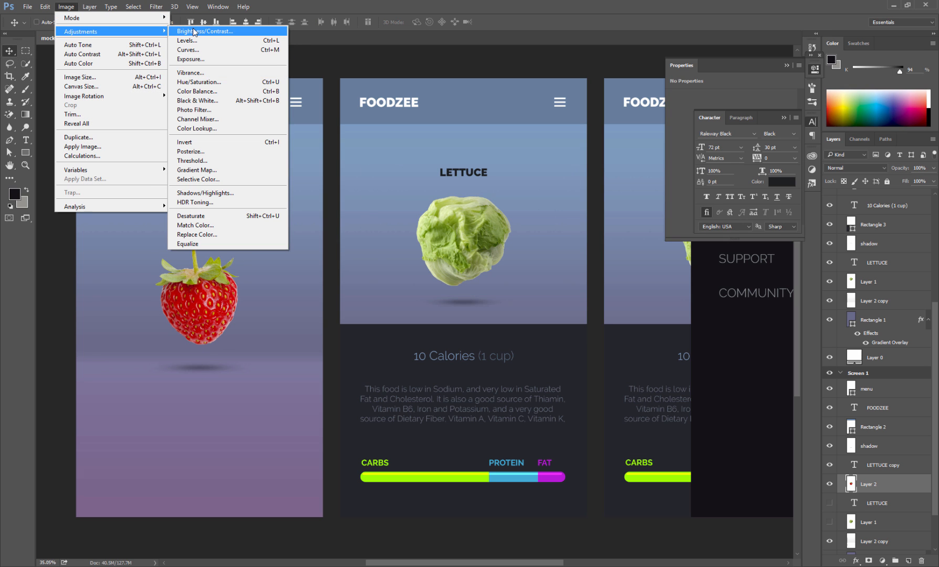
{"action": "left_click", "coordinate": [195, 32]}
{"action": "left_click_drag", "start_coordinate": [640, 337], "coordinate": [639, 337]}
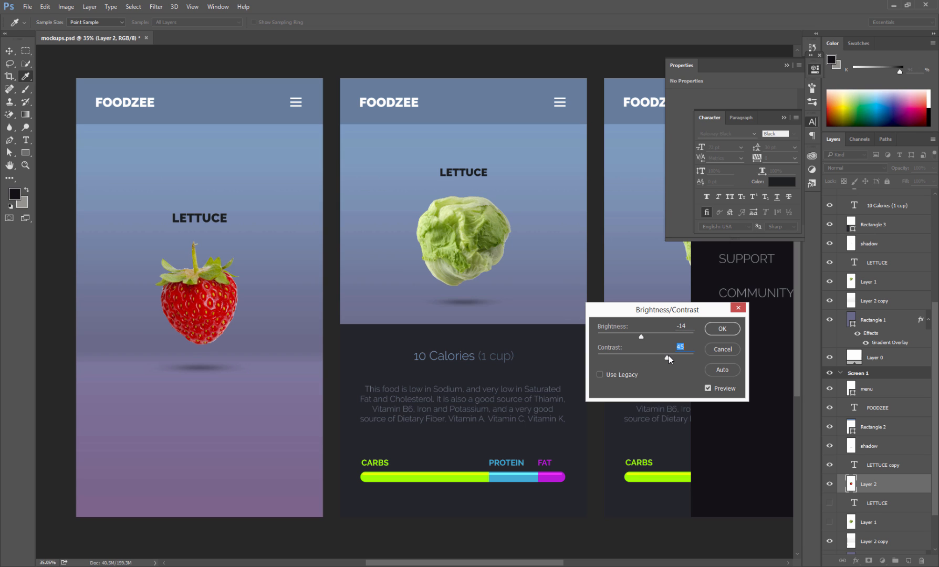
{"action": "left_click", "coordinate": [723, 328]}
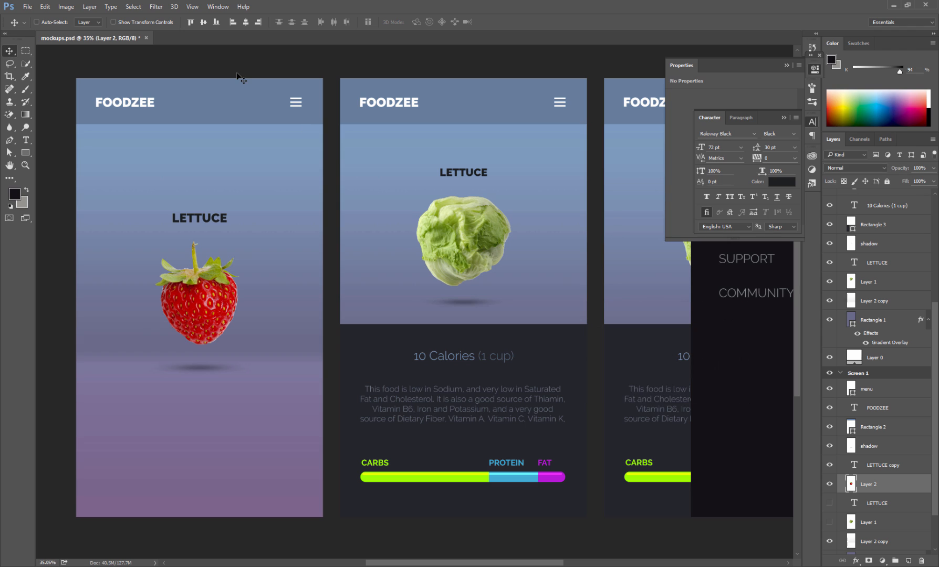
{"action": "left_click", "coordinate": [24, 140]}
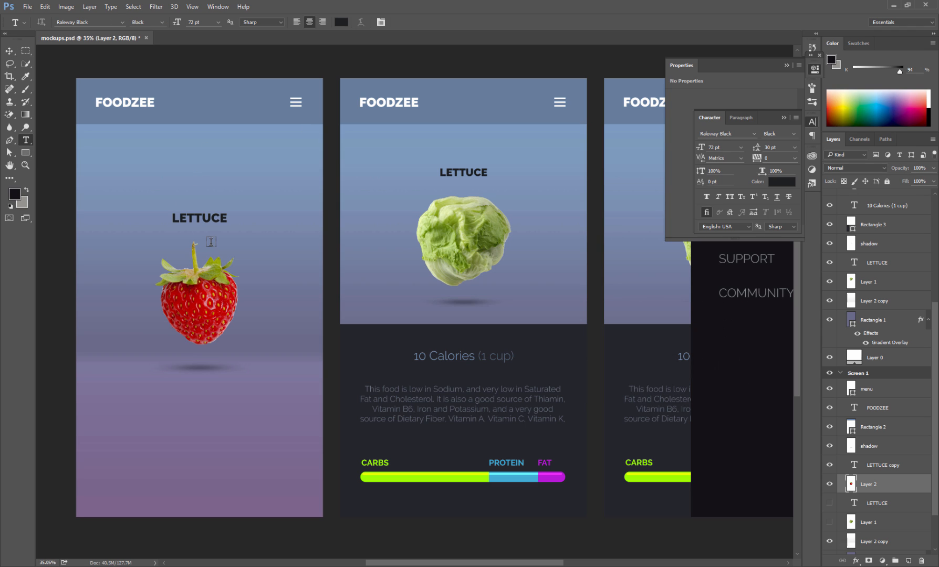
{"action": "left_click", "coordinate": [200, 218]}
{"action": "left_click", "coordinate": [26, 103]}
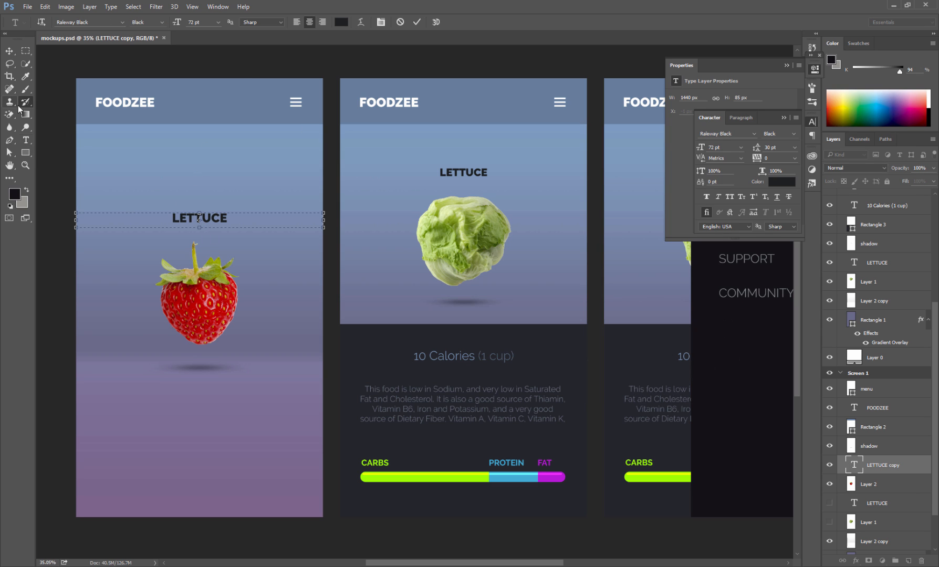
{"action": "key", "text": "ctrl+z"}
{"action": "left_click", "coordinate": [26, 141]}
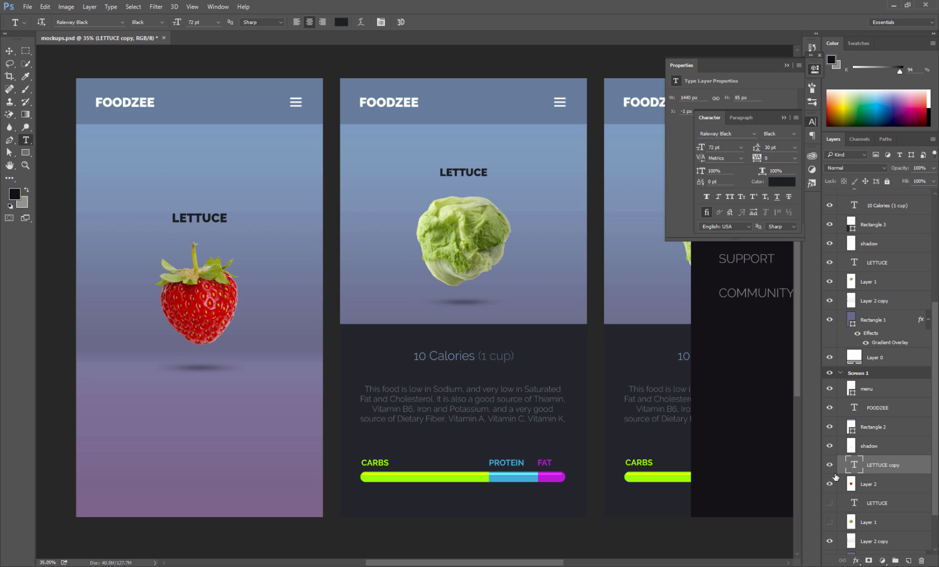
Step: Change the duplicated LETTUCE title on the first screen to "STRAWBERRY"
{"action": "left_click", "coordinate": [830, 465]}
{"action": "left_click", "coordinate": [829, 466]}
{"action": "double_click", "coordinate": [855, 465]}
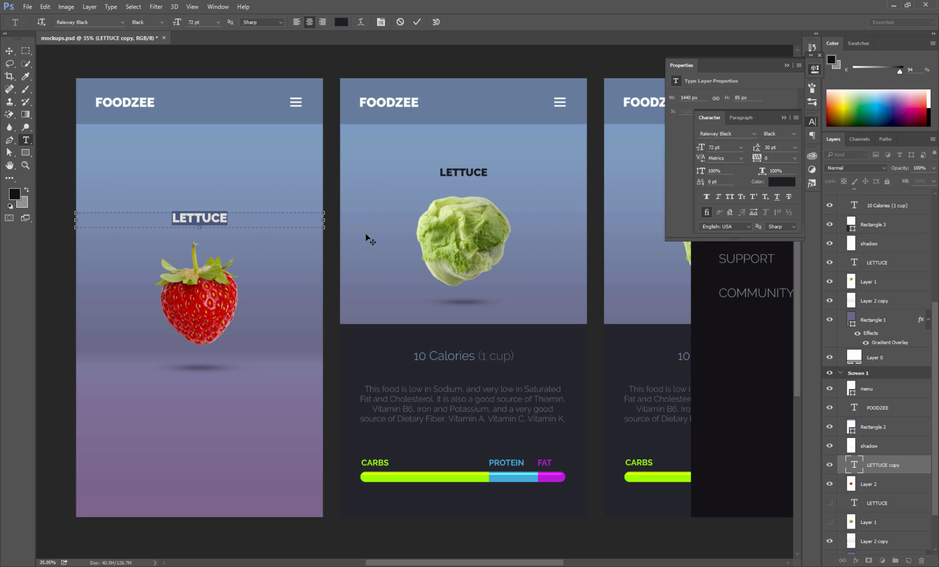
{"action": "type", "text": "STRAW"}
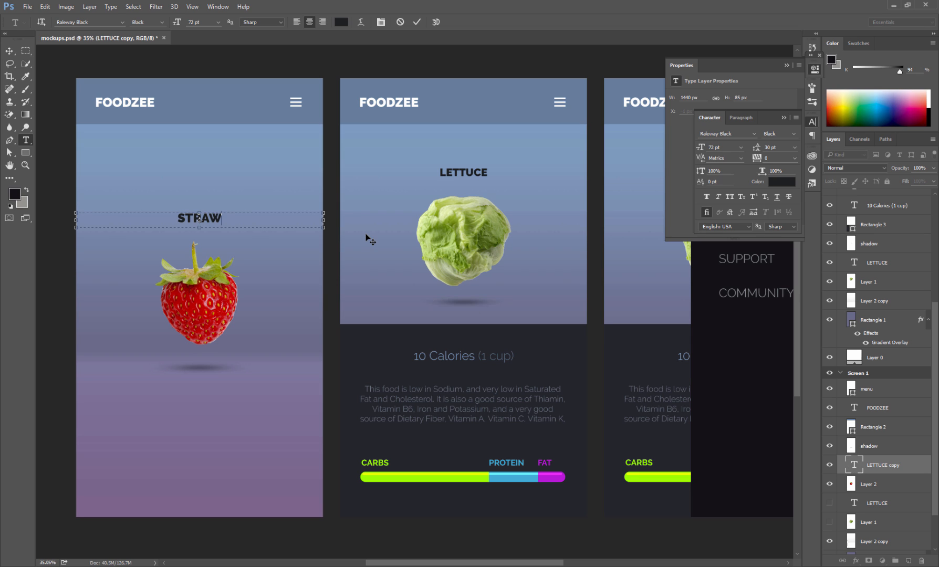
{"action": "type", "text": "BERRY"}
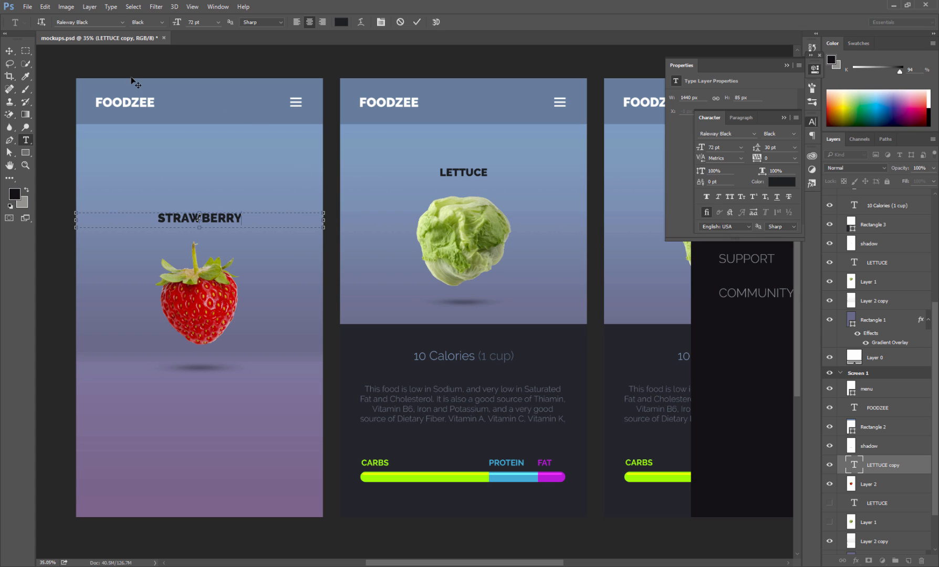
{"action": "left_click", "coordinate": [9, 51]}
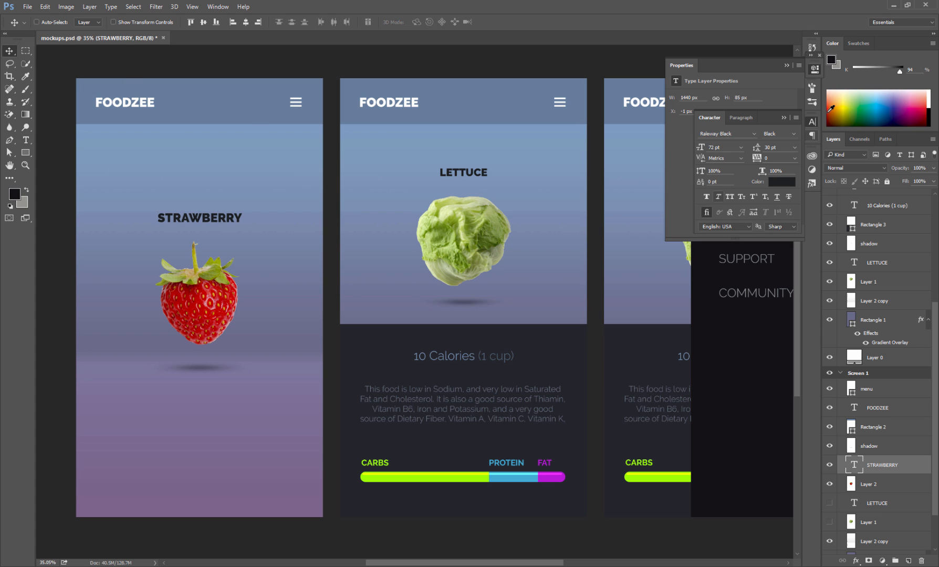
Step: Close the floating Properties and Character panels and bring all three app screens into view together
{"action": "left_click", "coordinate": [821, 56]}
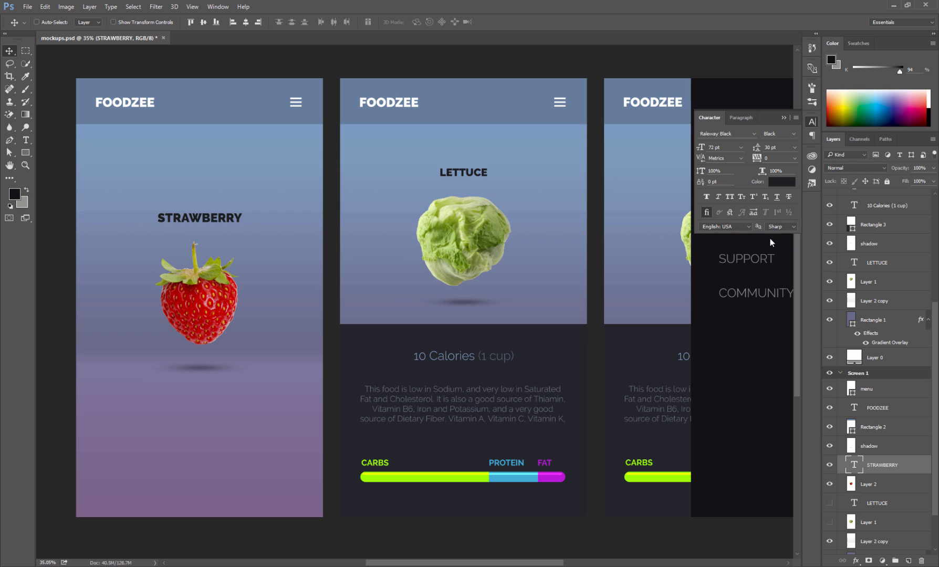
{"action": "left_click", "coordinate": [813, 122]}
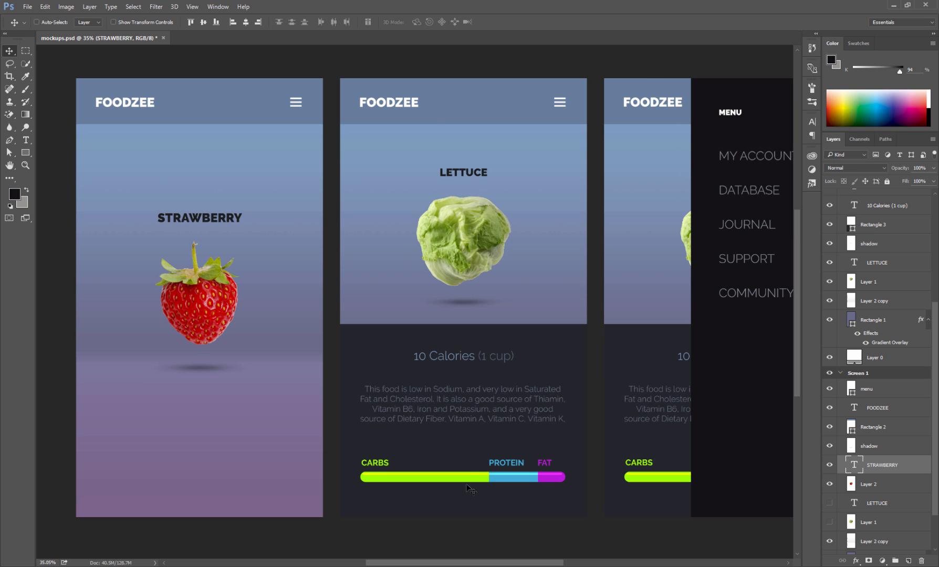
{"action": "scroll", "coordinate": [547, 362], "scroll_direction": "down", "scroll_amount": 1}
{"action": "scroll", "coordinate": [546, 362], "scroll_direction": "down", "scroll_amount": 1}
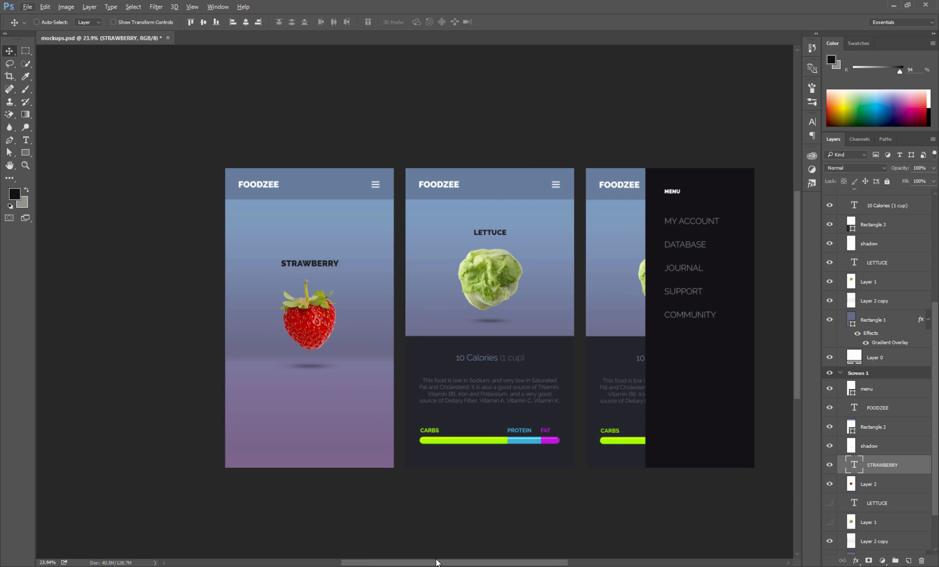
{"action": "left_click_drag", "start_coordinate": [452, 564], "coordinate": [478, 564]}
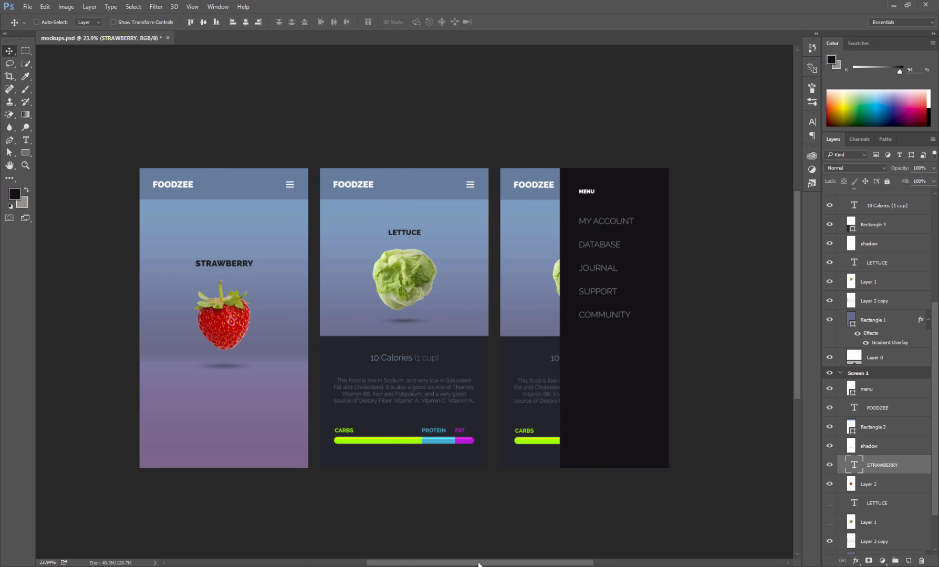